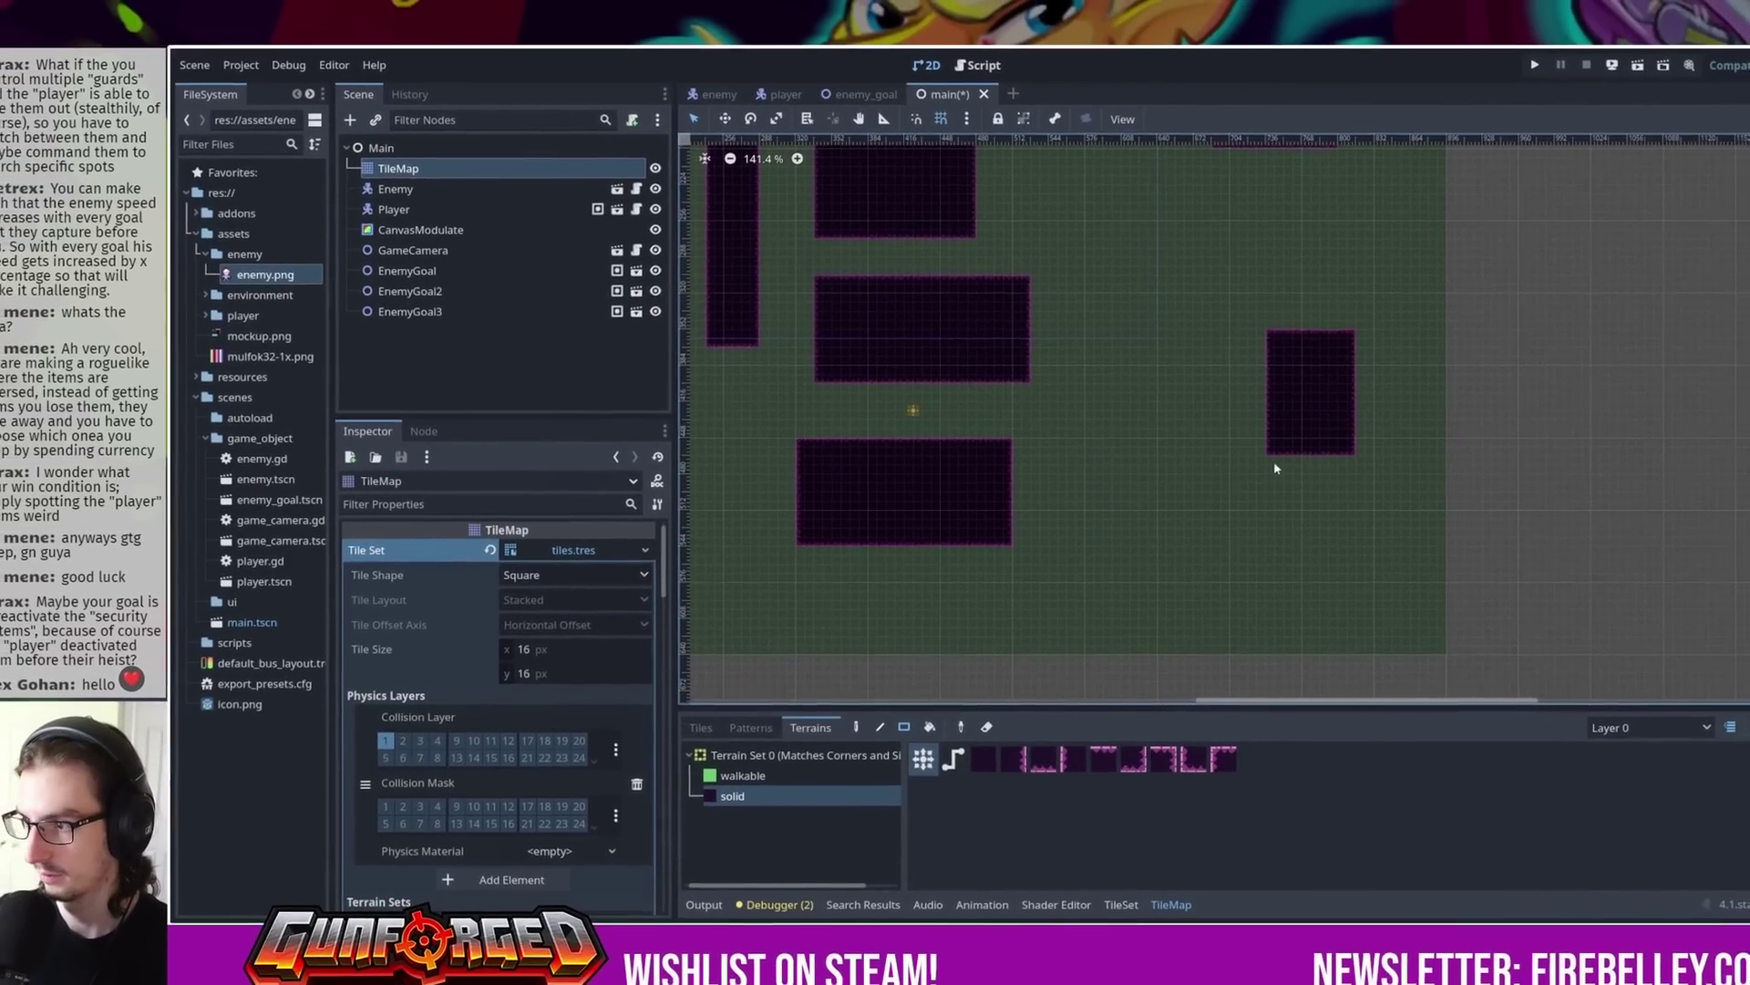
Paint a rectangle of solid terrain below the right dark block of the tilemap
{"action": "left_click_drag", "start_coordinate": [1275, 468], "coordinate": [1349, 597]}
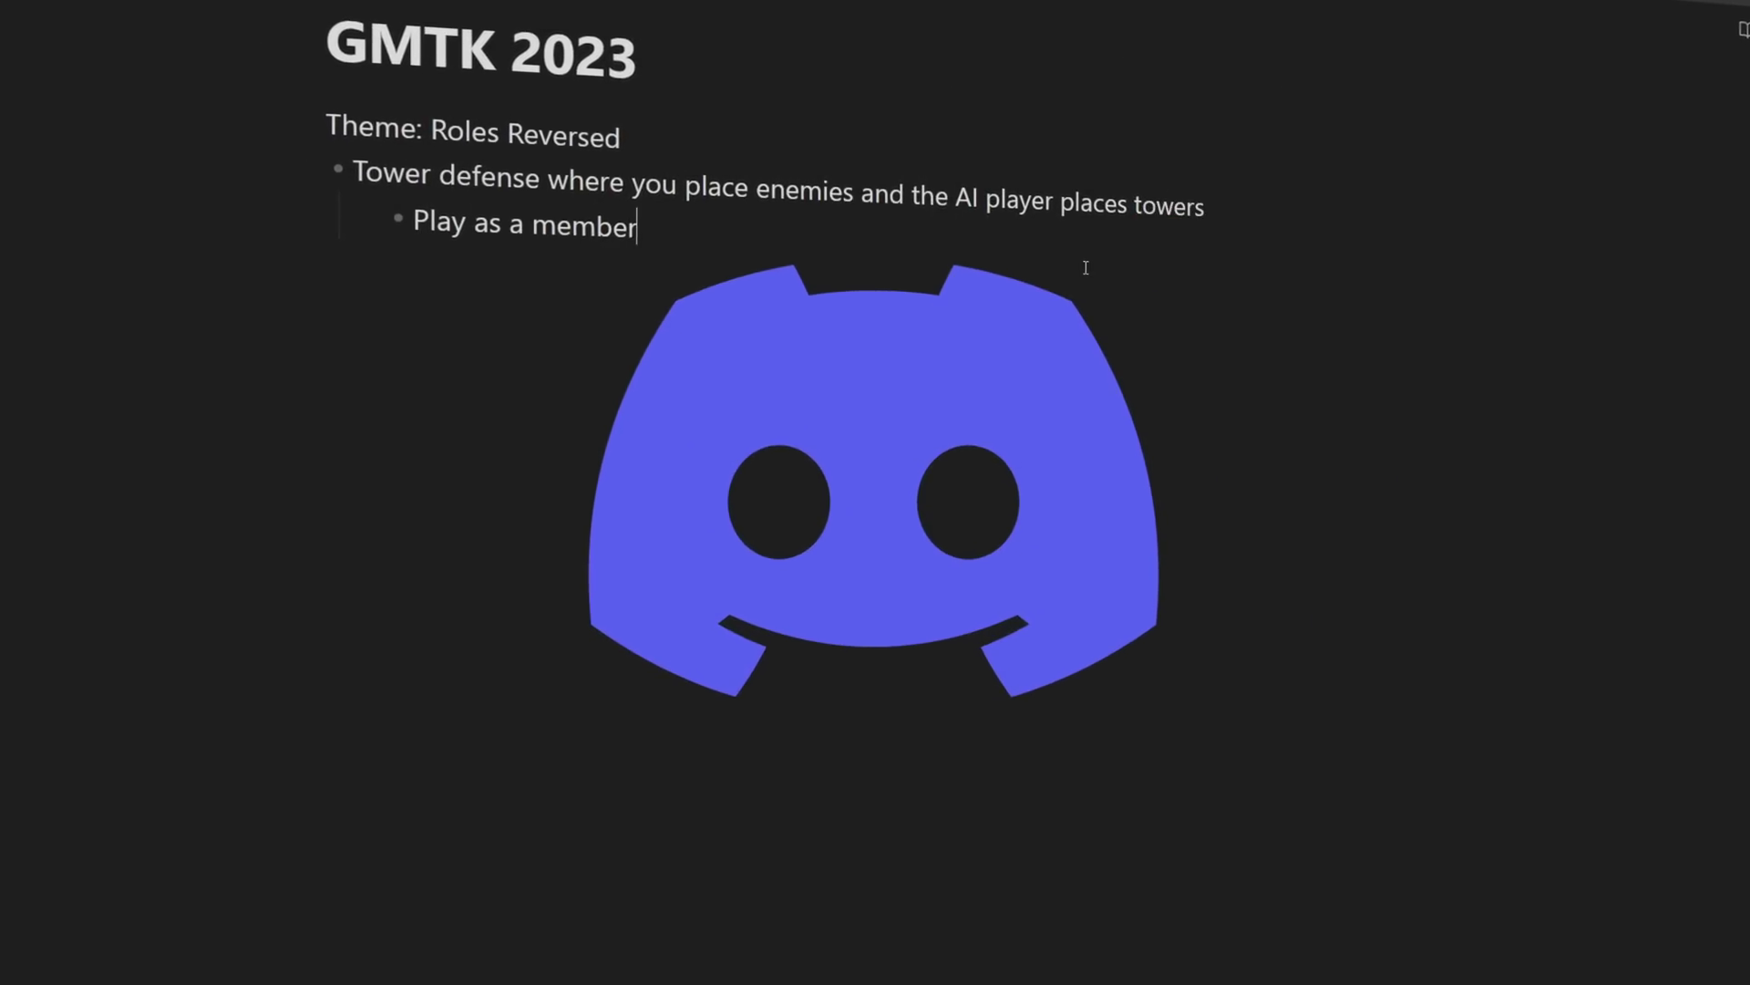
Add a tower-defense sub-idea: manually aimed towers with automatic upgrades and placement
{"action": "type", "text": "defense game"}
{"action": "key", "text": "Return"}
{"action": "type", "text": "Tower defense where you manually aim the towers, upgrades"}
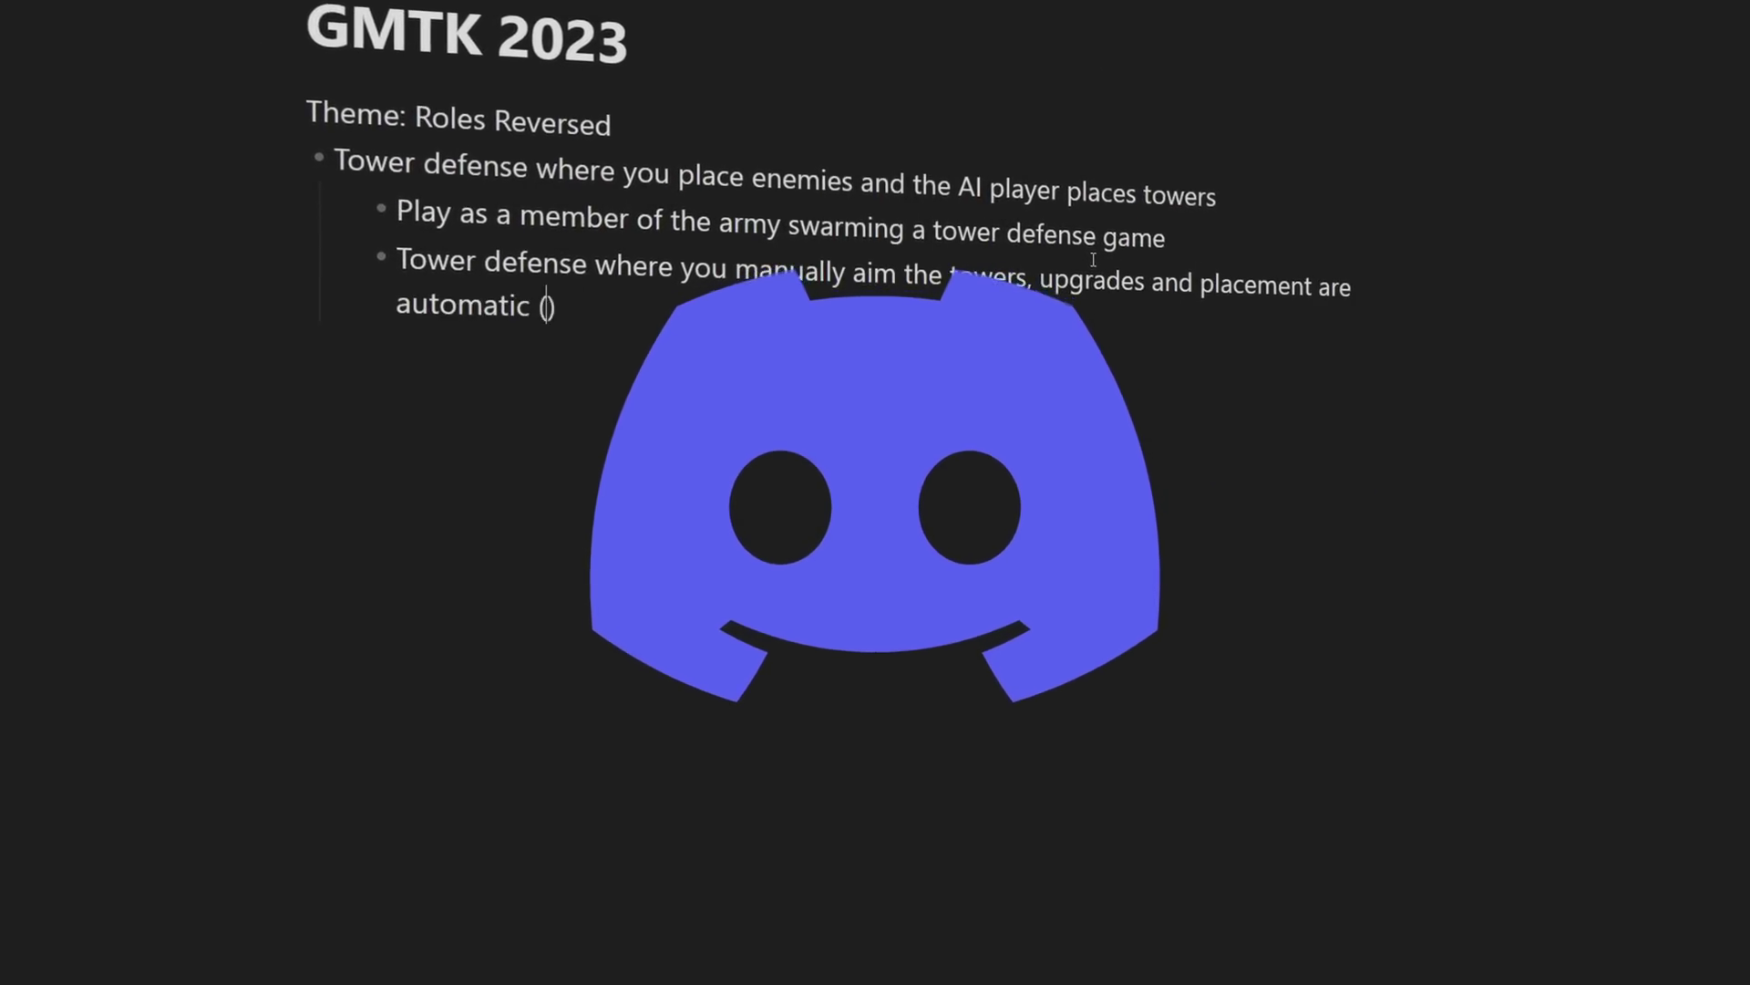
{"action": "type", "text": " and placement are automatic (upgrades happen when you get kills with turrets)"}
Add bullets for selling off a full tower defense, a supporting-role game and a hook-dodging fish
{"action": "key", "text": "Return"}
{"action": "key", "text": "shift+Tab"}
{"action": "type", "text": "Tower defense that starts fully populated and you have to work backwards selling off towers"}
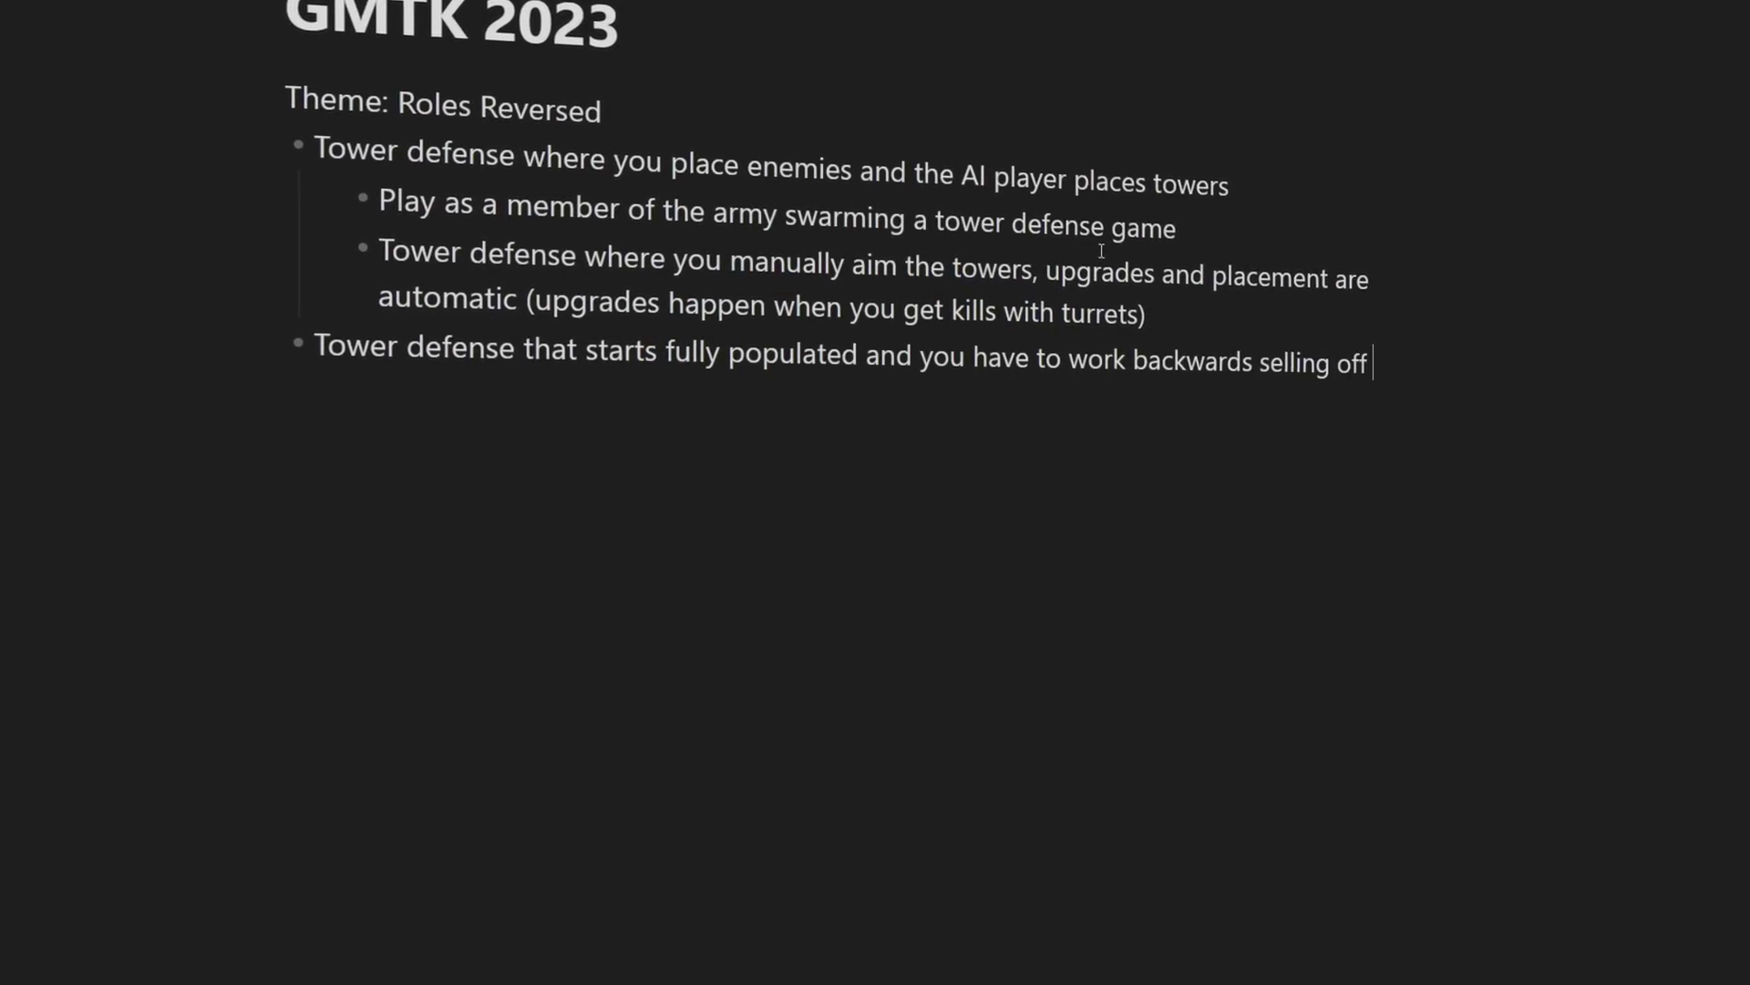
{"action": "key", "text": "Return"}
{"action": "type", "text": "Play supporting role for player adventurer"}
{"action": "key", "text": "Return"}
{"action": "type", "text": "Fishing game where you play as a fish and need to dodge hooks"}
Add bullets for an NPC stealth game, a vegetable-stealing mole, a rolling-dice pun and playing as the base
{"action": "key", "text": "Return"}
{"action": "type", "text": "A stealth game where you play as the NPC looking for the player"}
{"action": "key", "text": "Return"}
{"action": "type", "text": "Play as a mole that needs to steal as many vegetables as possible"}
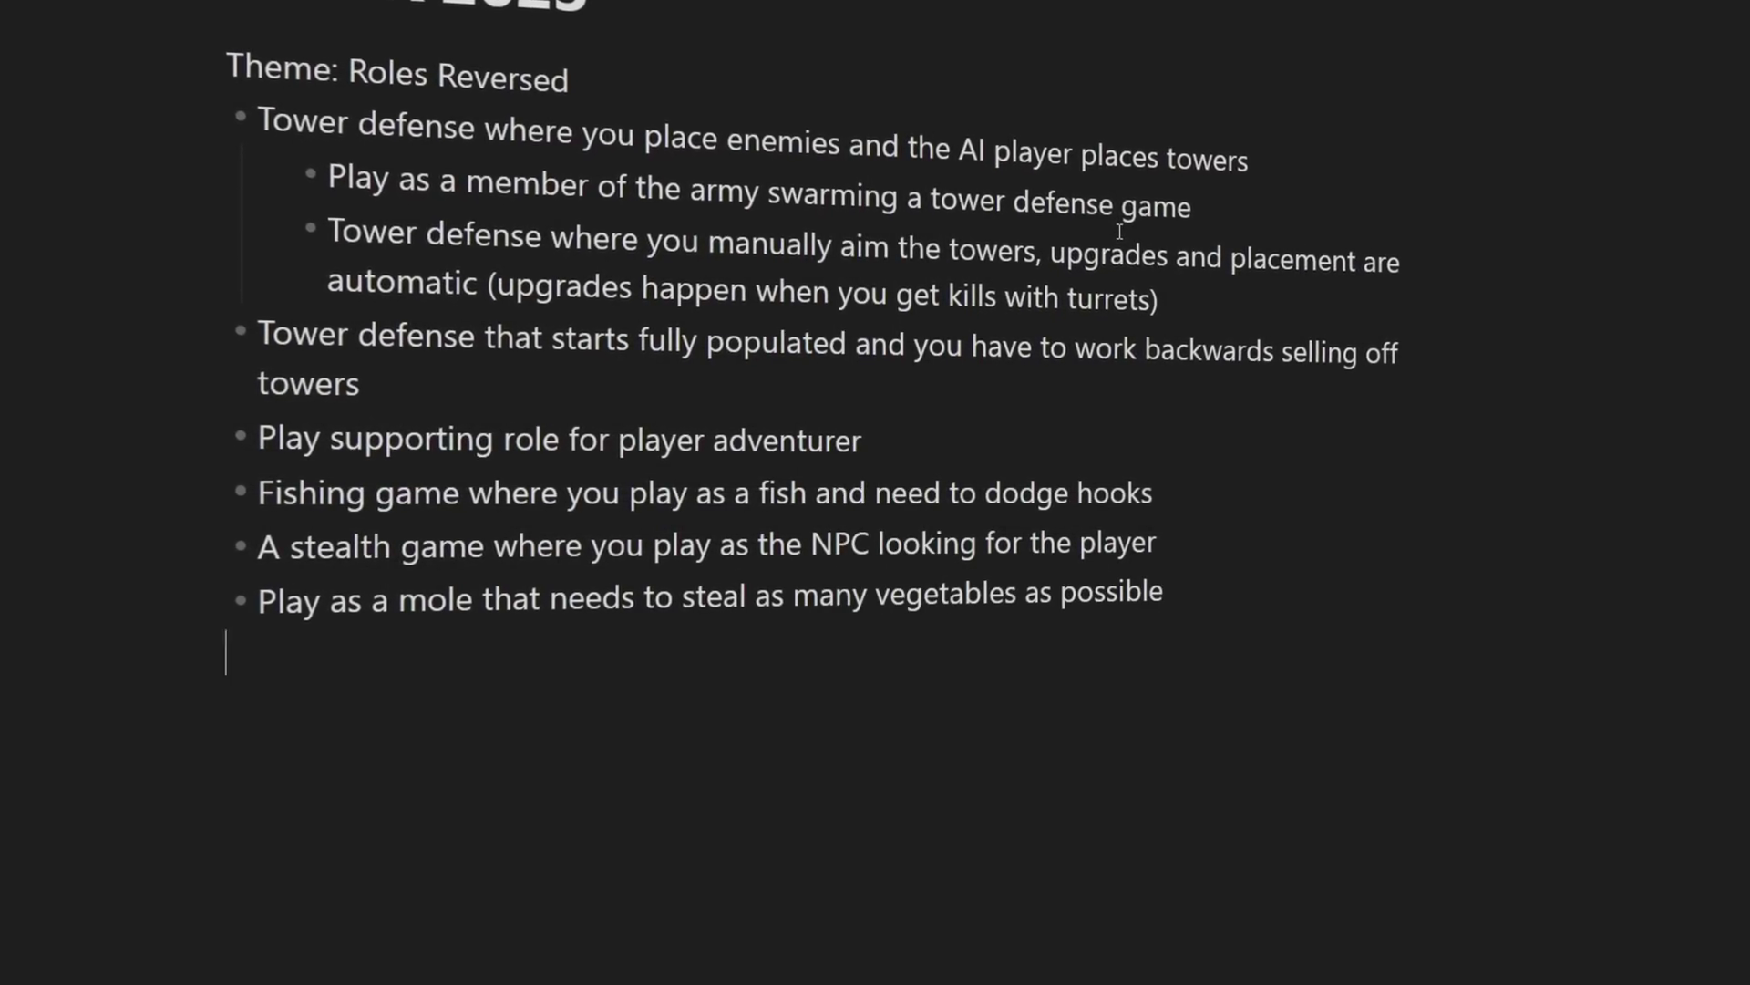
{"action": "key", "text": "Return"}
{"action": "key", "text": "Return"}
{"action": "key", "text": "Return"}
{"action": "type", "text": "- Play on word with rolling dice"}
{"action": "key", "text": "Return"}
{"action": "type", "text": "Play as the base to keep the \"players\""}
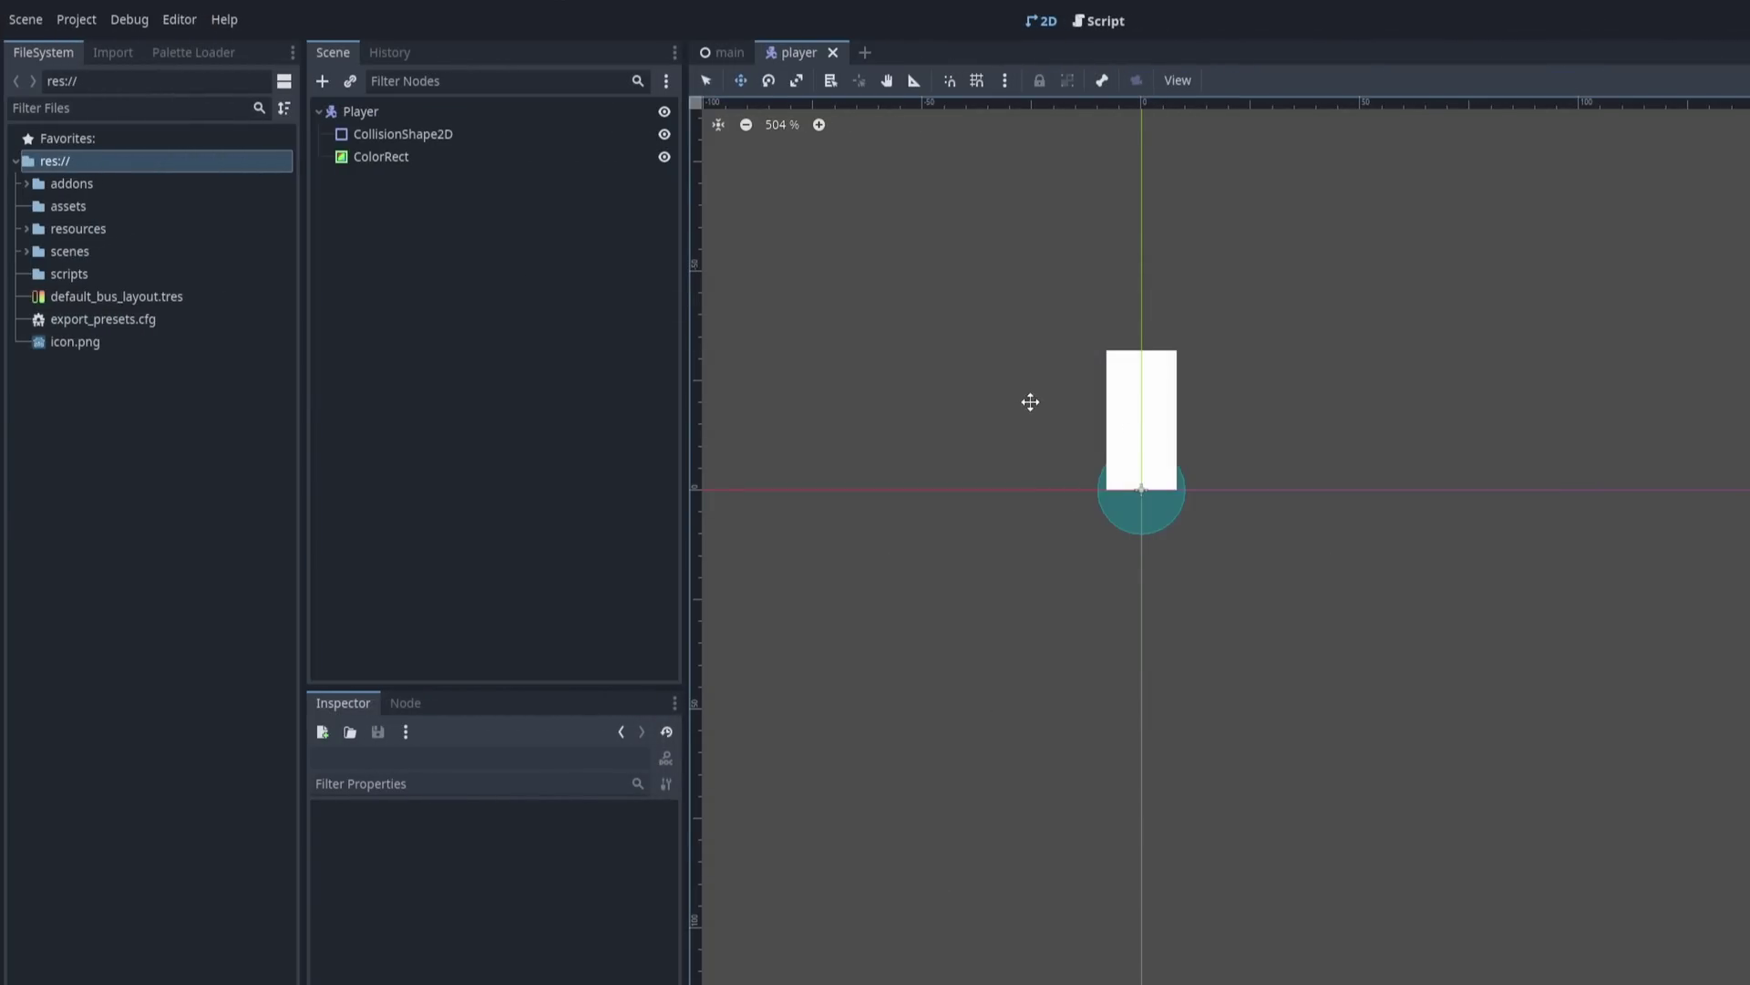
{"action": "left_click", "coordinate": [360, 112]}
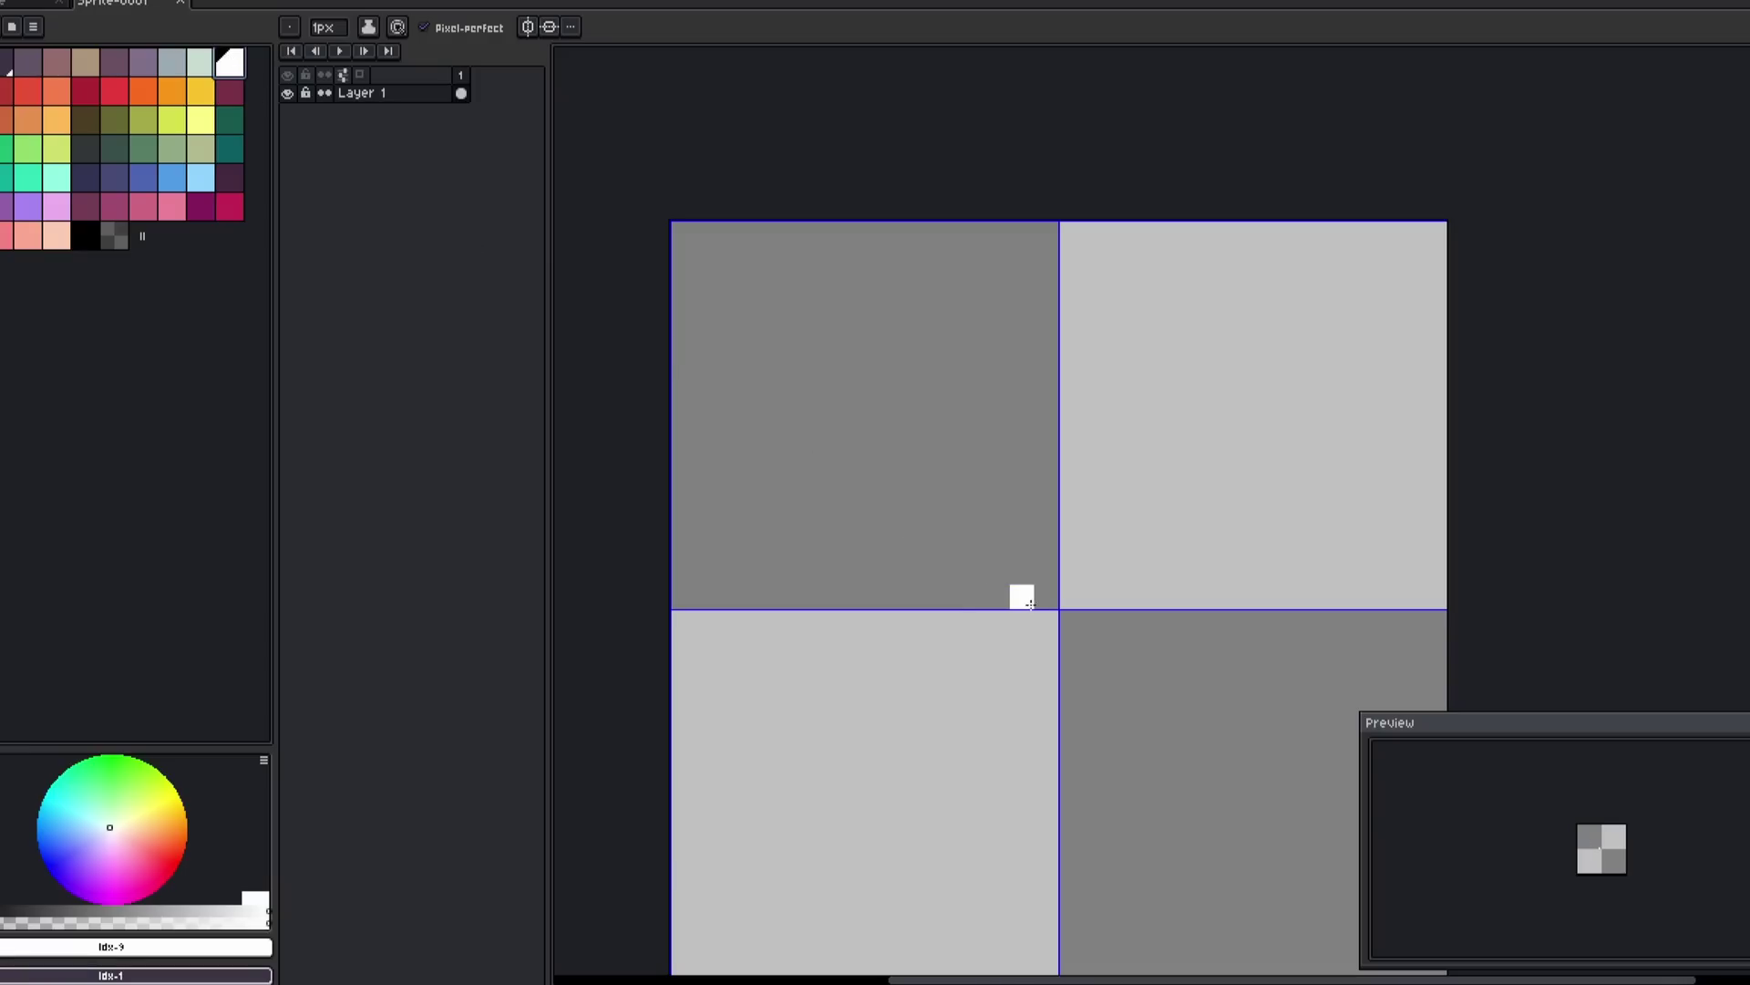
{"action": "key", "text": "ctrl+v"}
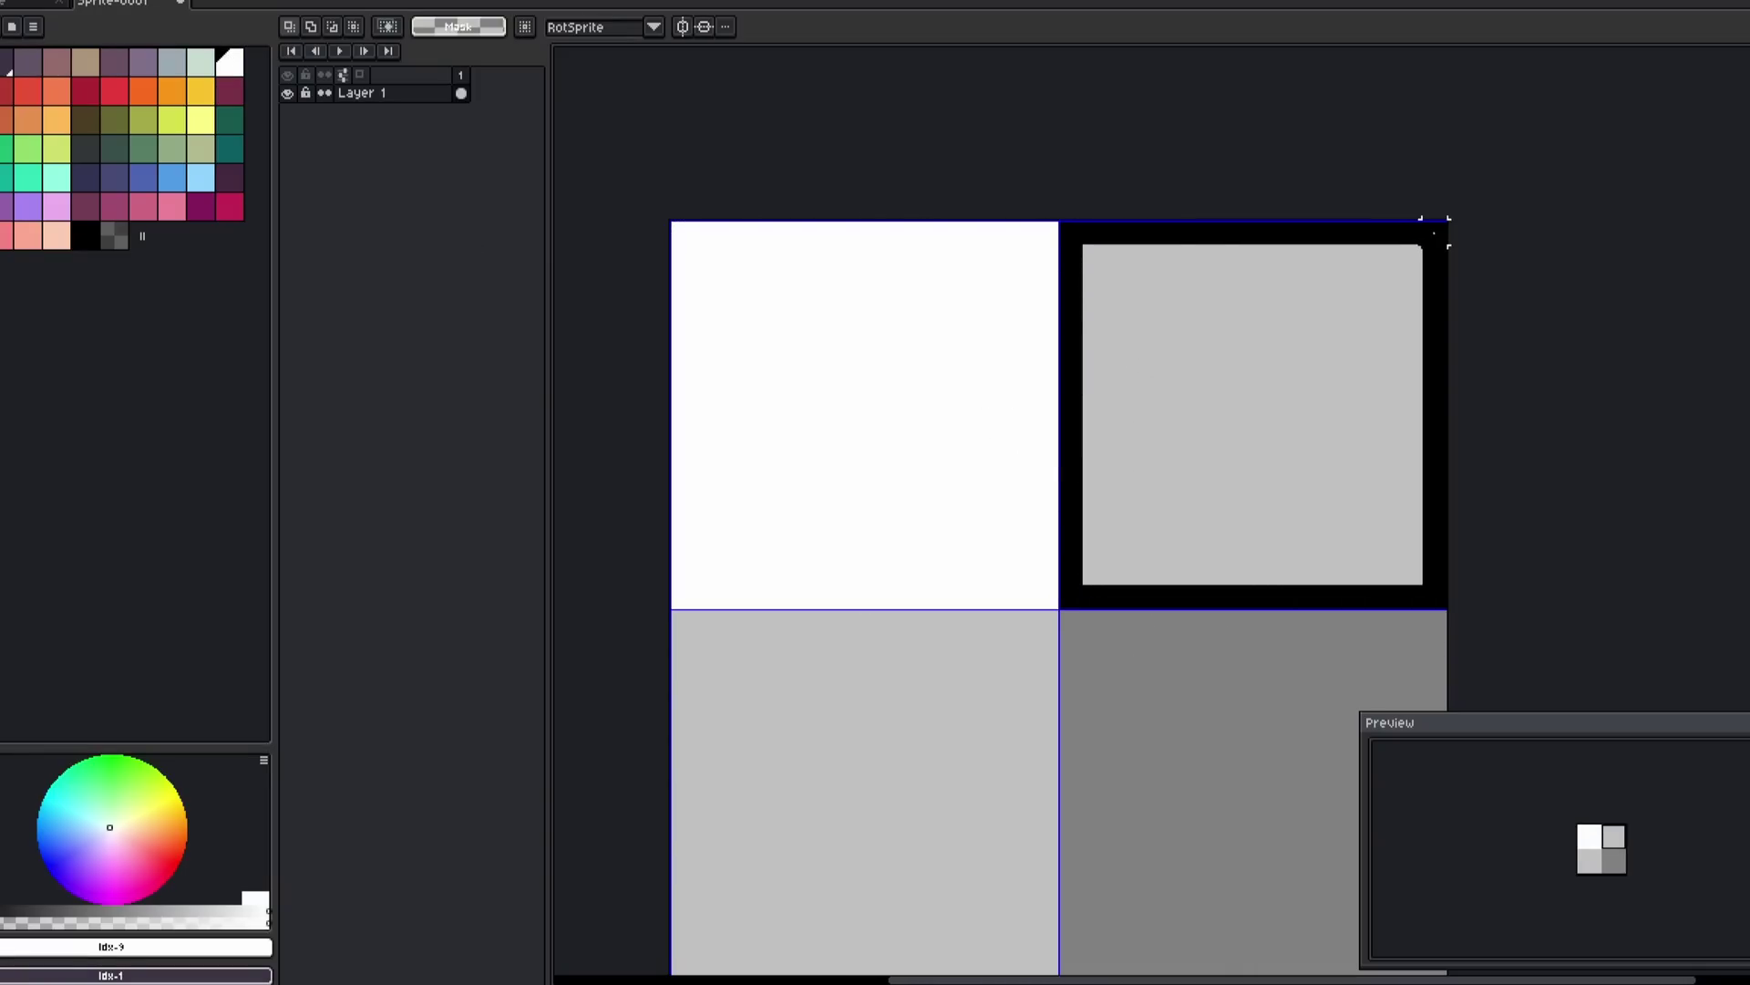
Paint black and white tiles on the tilemap
{"action": "left_click", "coordinate": [85, 236]}
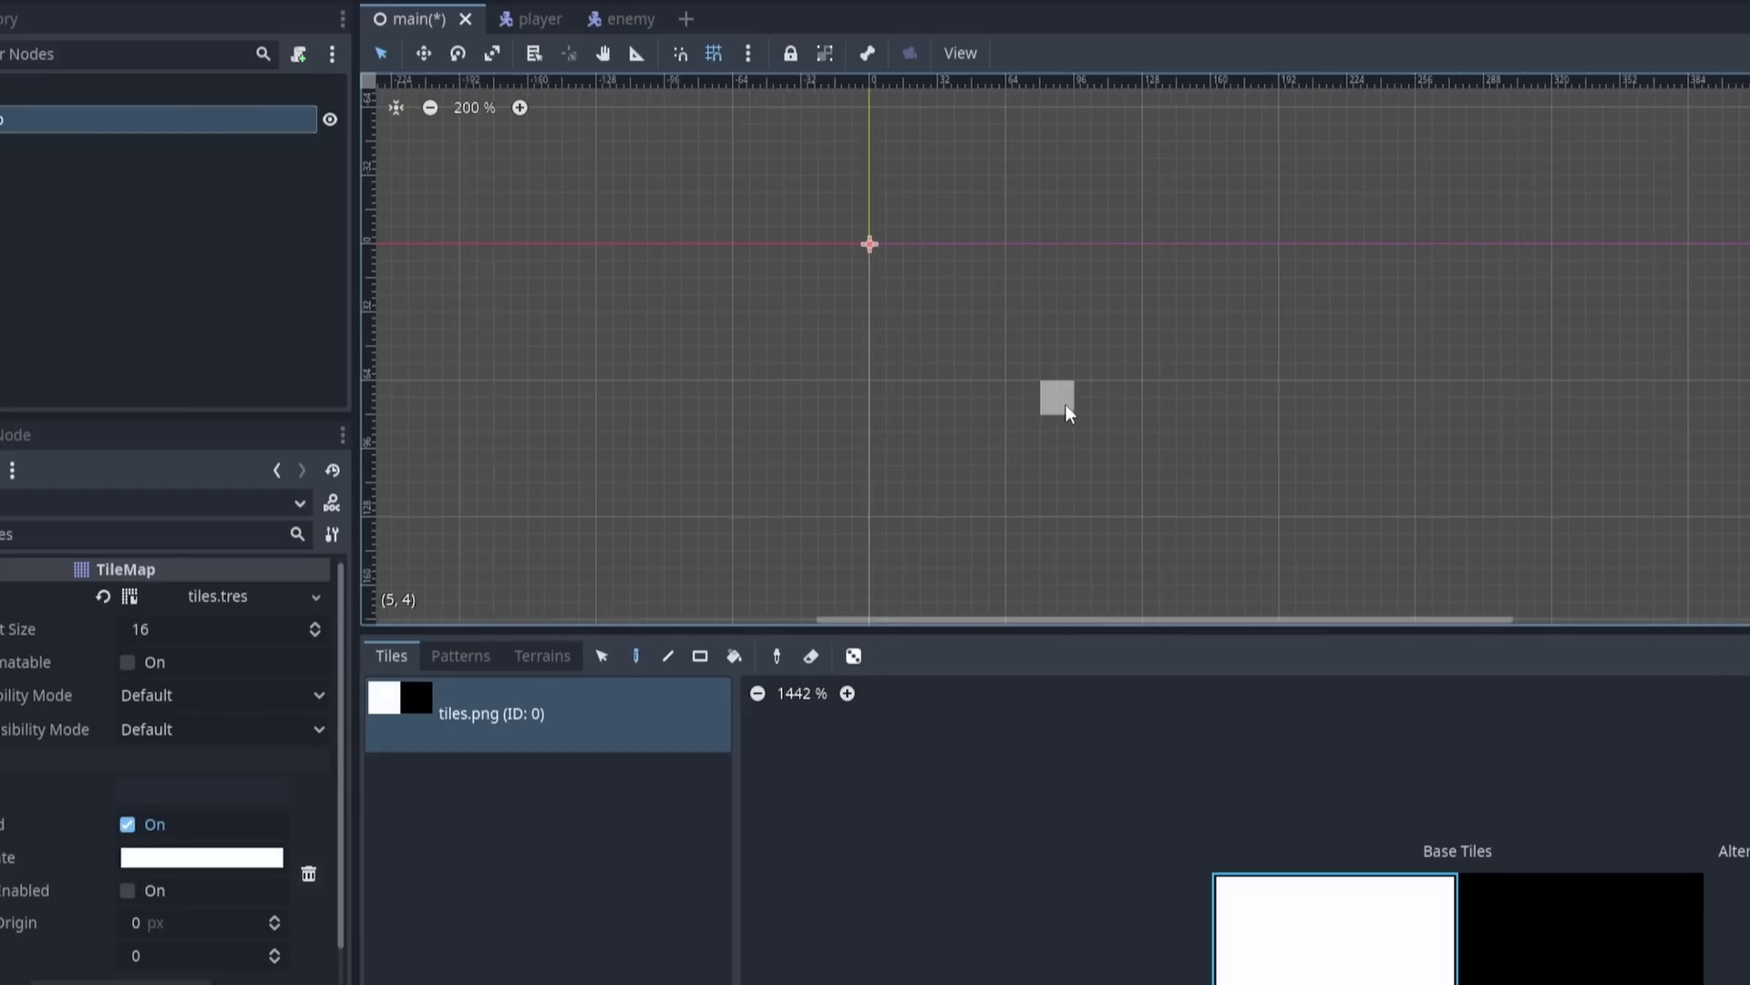
{"action": "scroll", "coordinate": [1062, 401], "scroll_direction": "up", "scroll_amount": 1}
{"action": "left_click", "coordinate": [1055, 381]}
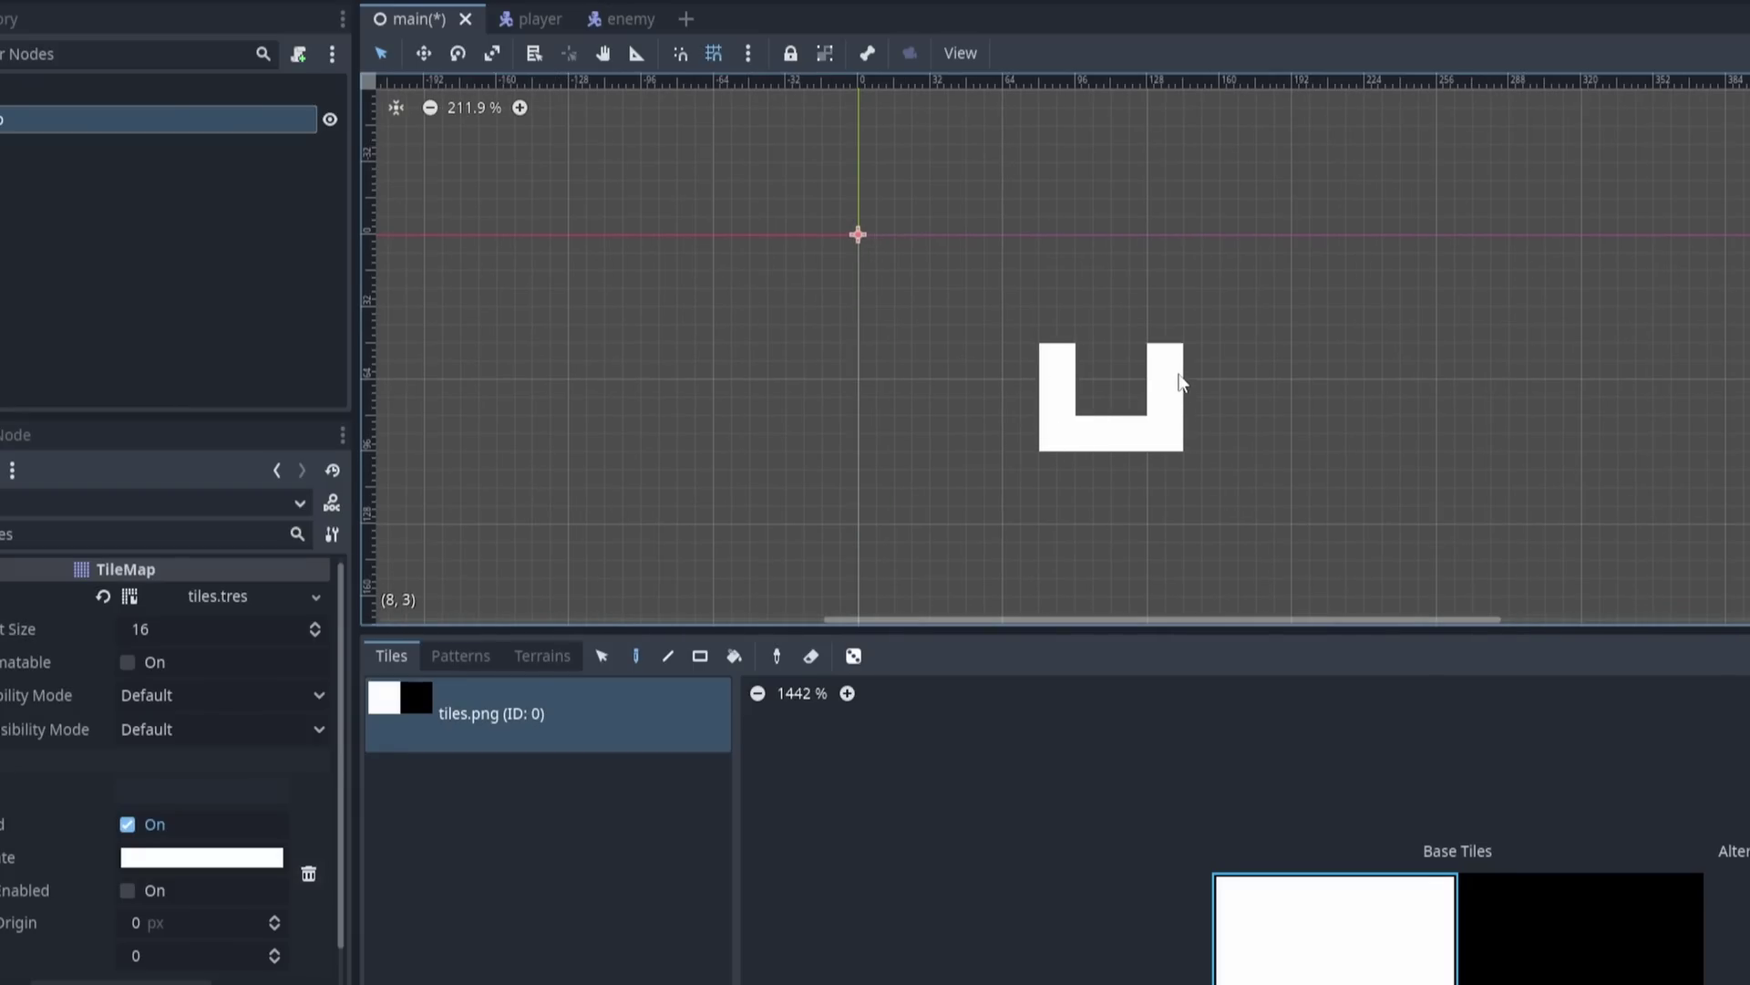
{"action": "middle_click_drag", "start_coordinate": [1143, 406], "coordinate": [925, 374]}
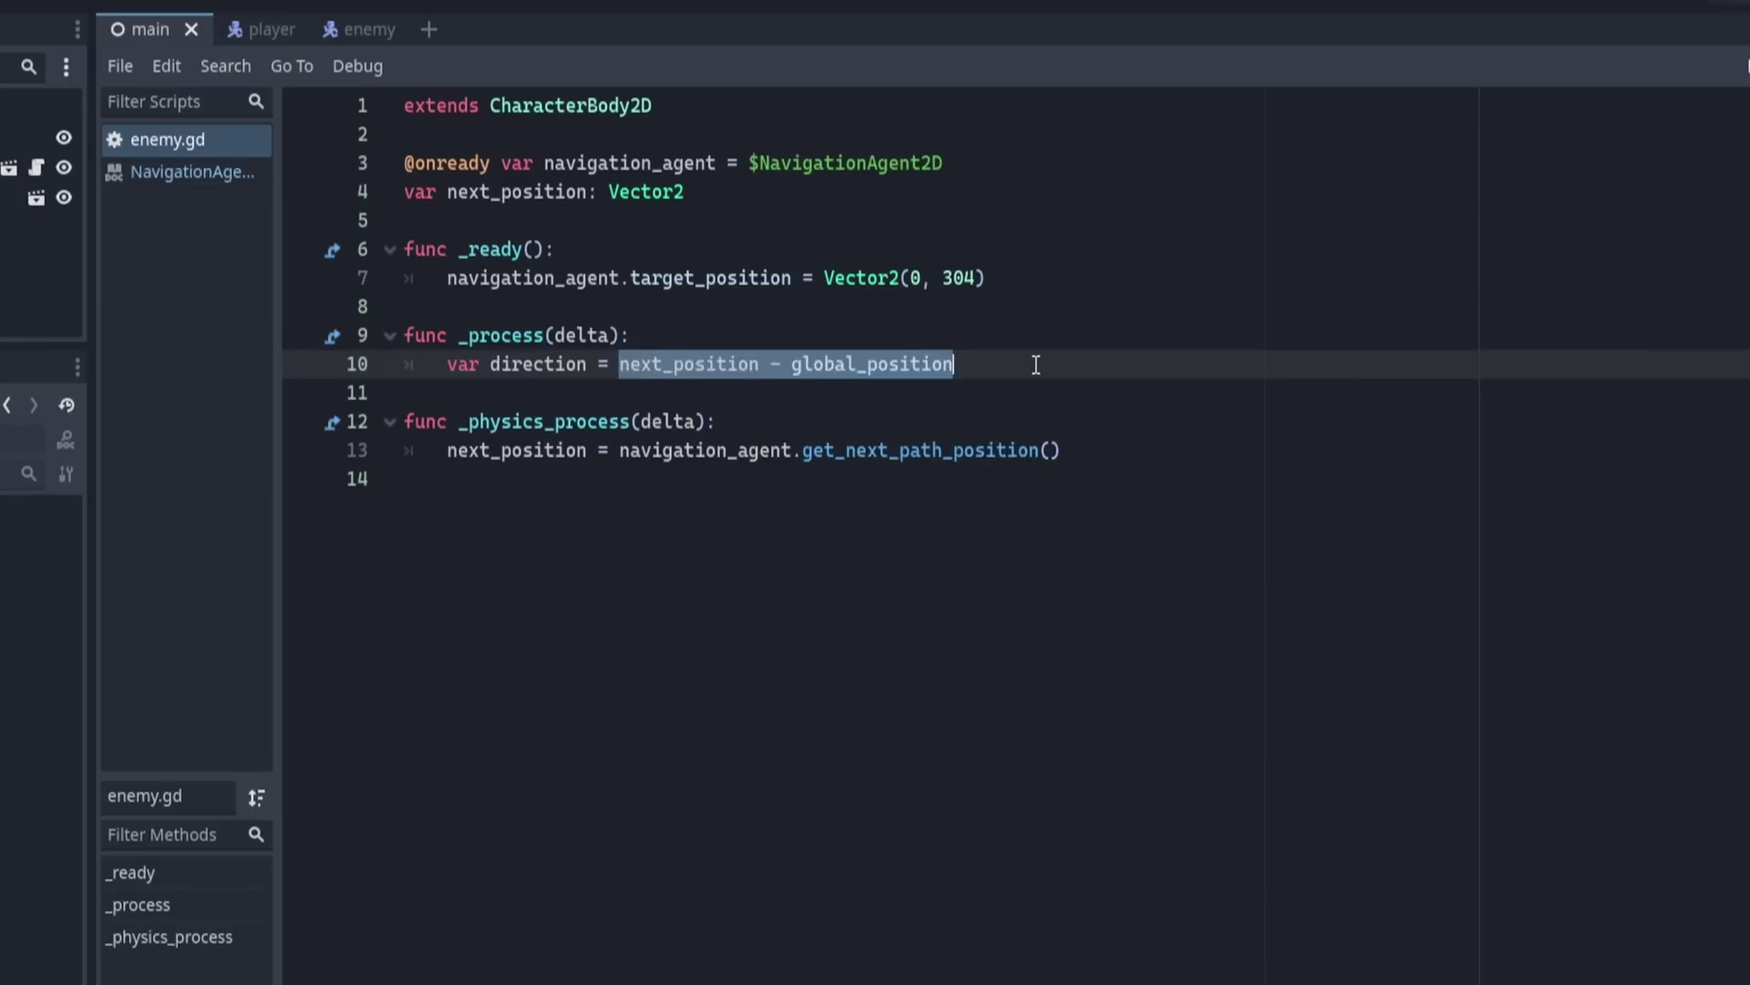
Wrap the enemy's direction in parentheses with .normalized() and add move_and_slide() below it
{"action": "type", "text": "("}
{"action": "key", "text": "End"}
{"action": "type", "text": ".normalized()"}
{"action": "key", "text": "Return"}
{"action": "type", "text": "move_and_slide"}
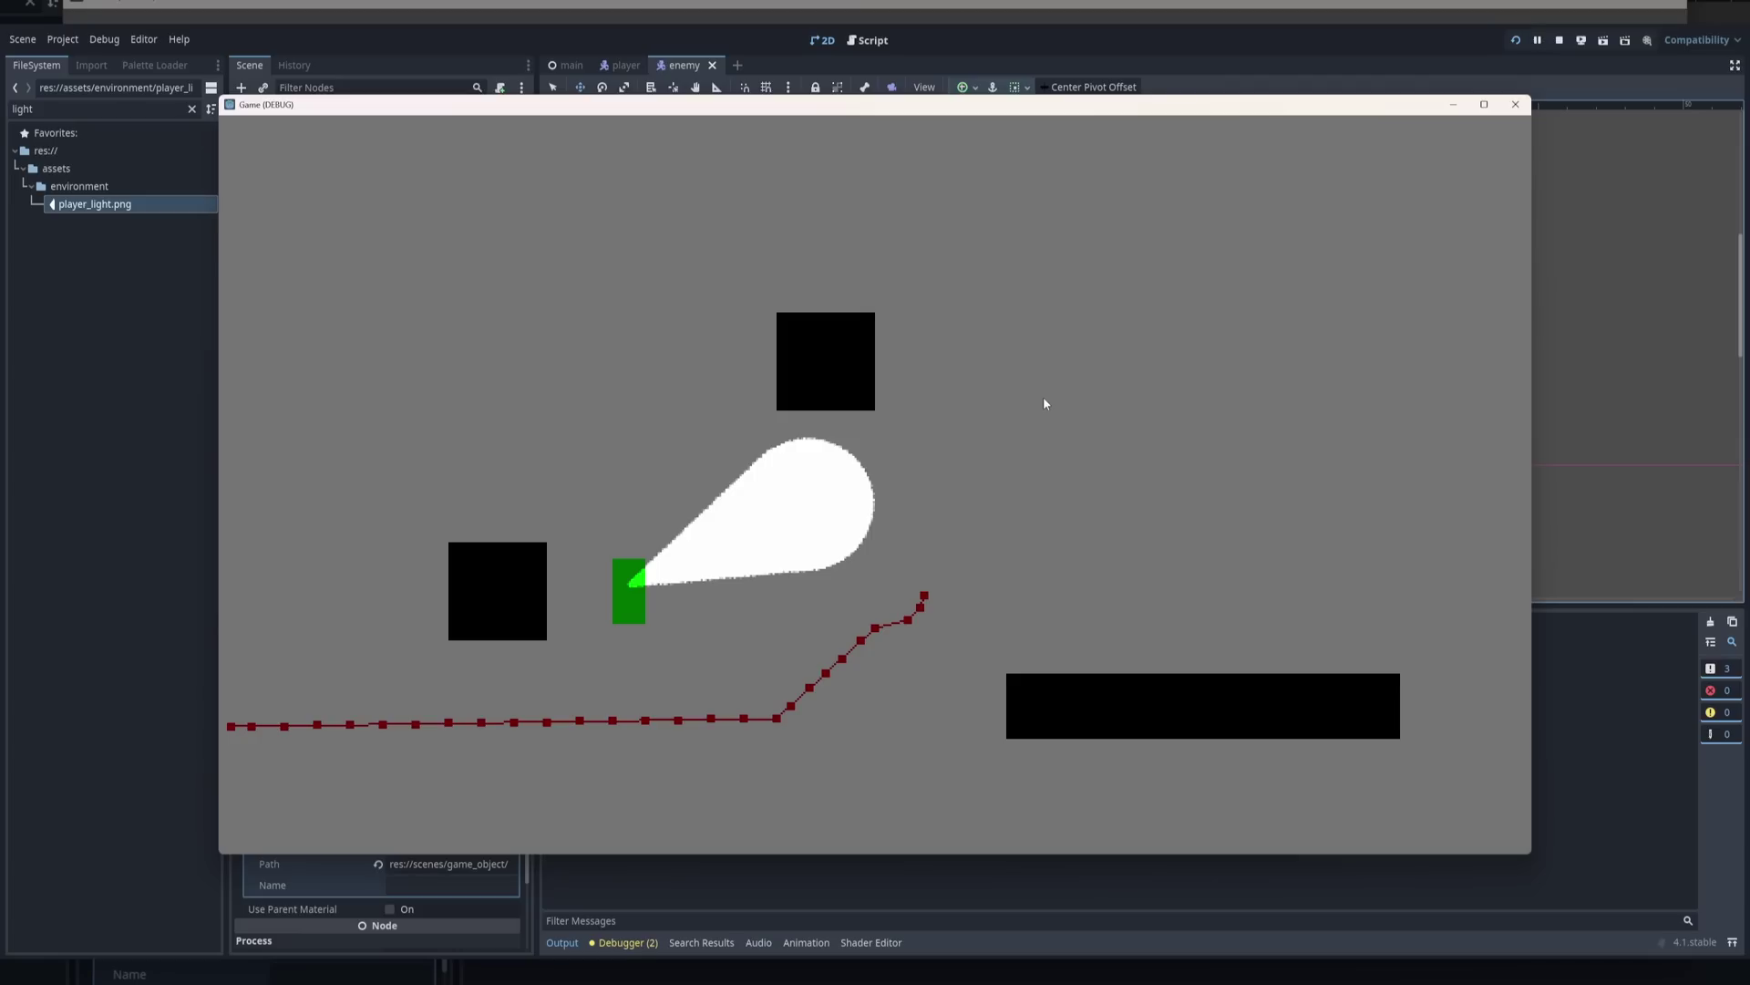
Test the game by moving the player right, left and down onto the path
{"action": "key", "text": "d"}
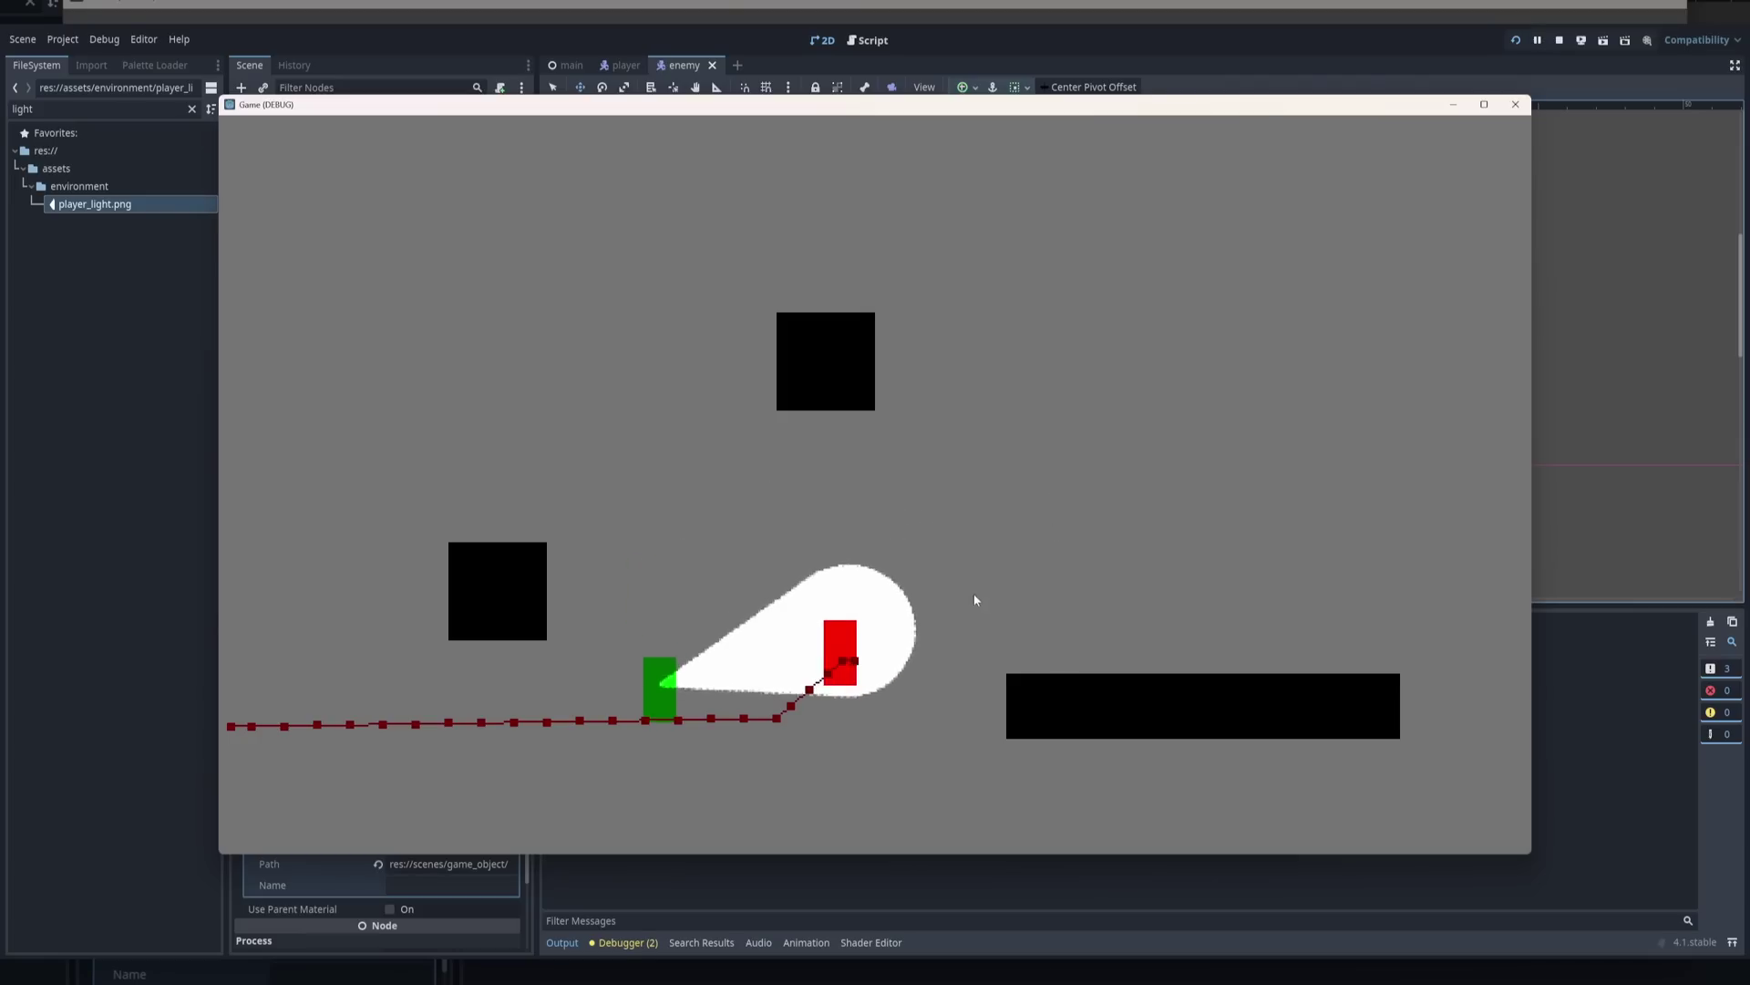
{"action": "key", "text": "a"}
{"action": "key", "text": "s"}
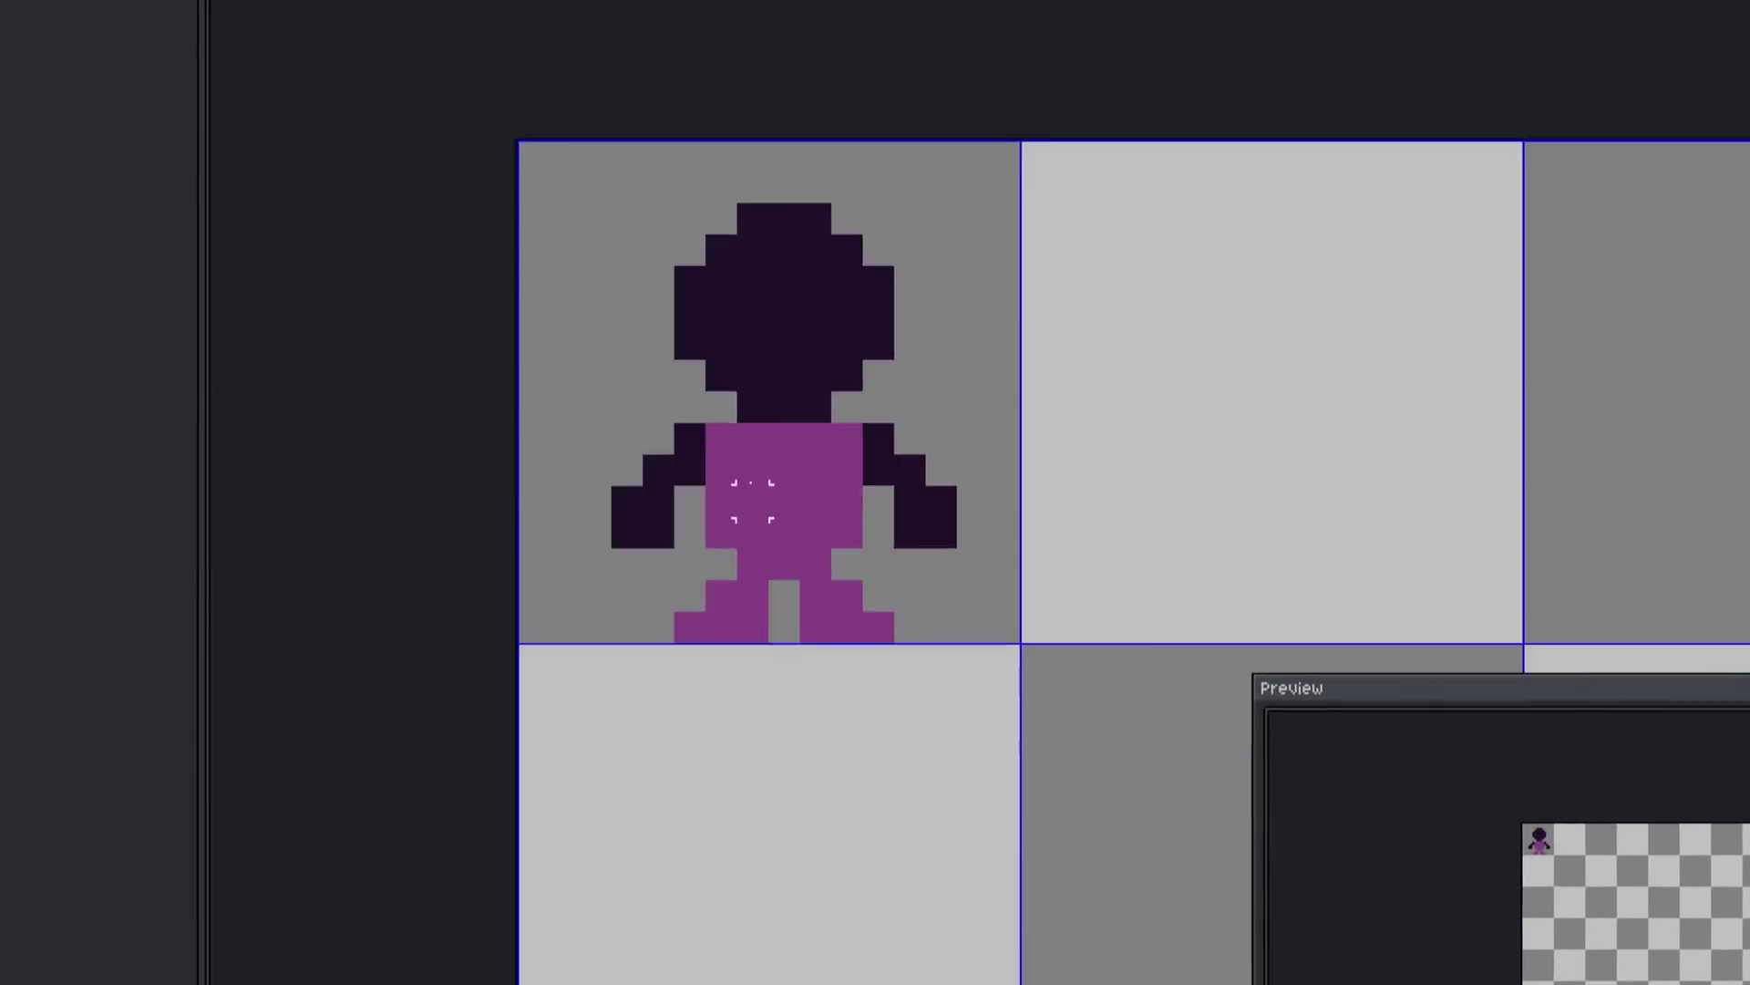
Paint the character's chest pink and darken its pants
{"action": "left_click", "coordinate": [626, 710]}
{"action": "left_click", "coordinate": [809, 712]}
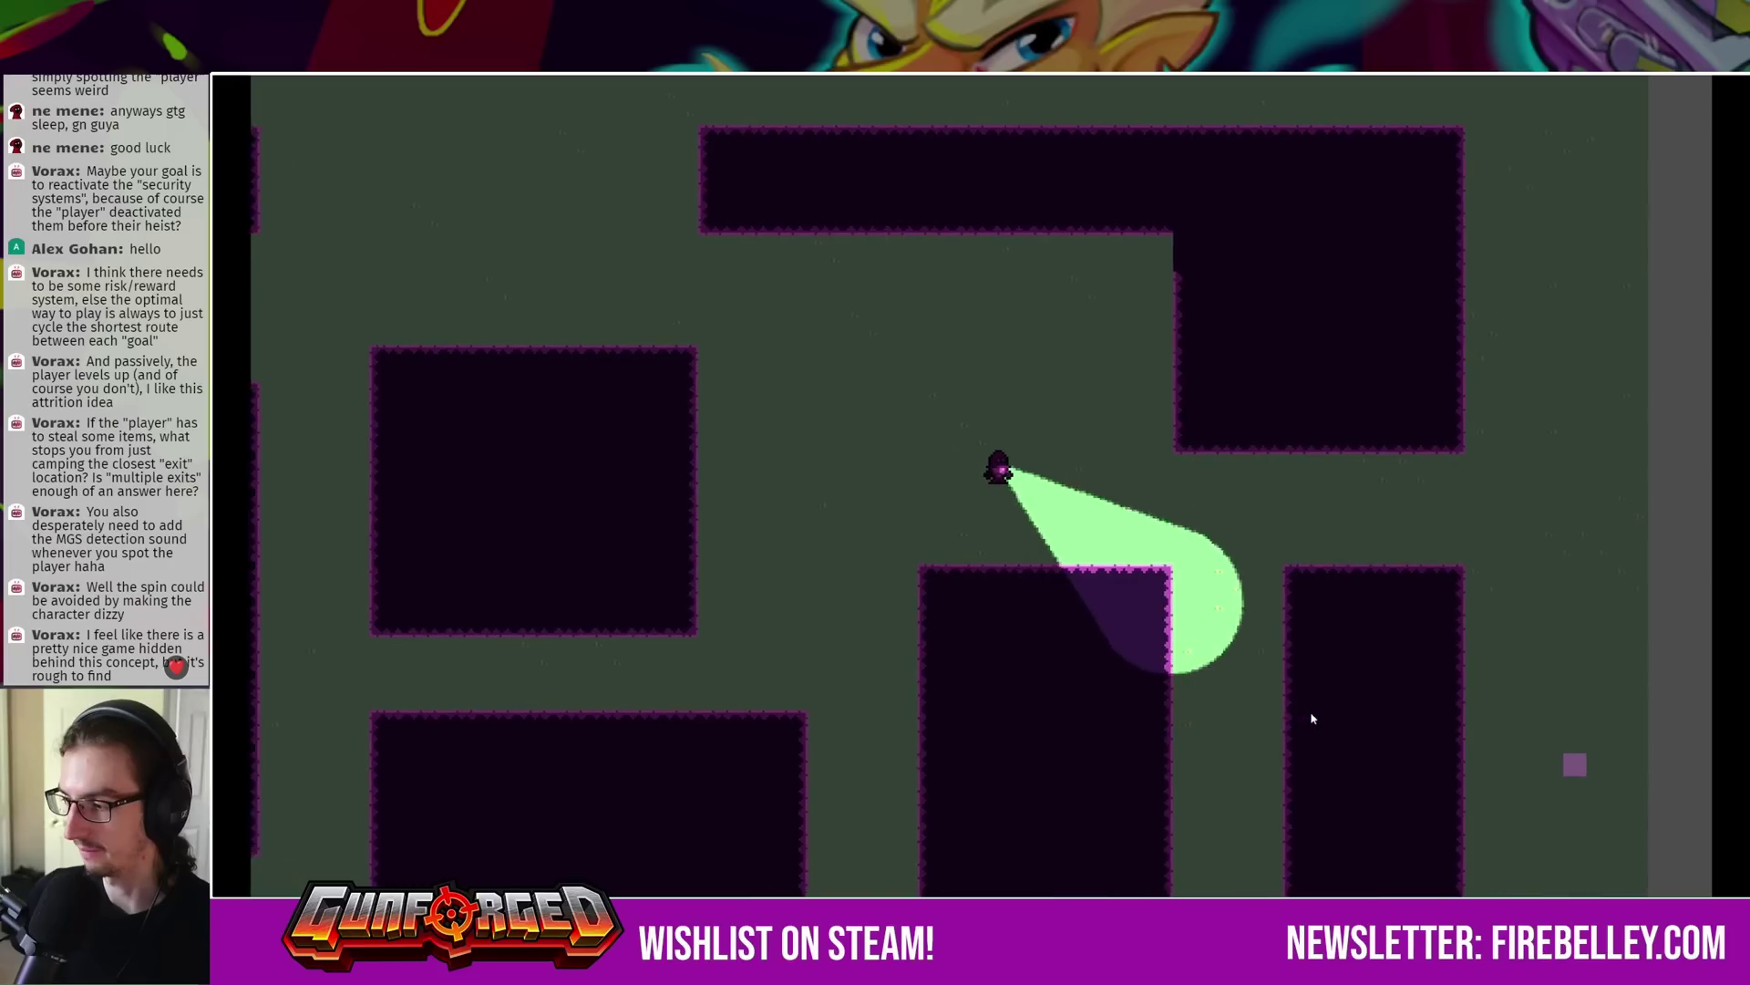
Walk the hooded character around the level in all four directions
{"action": "key", "text": "d"}
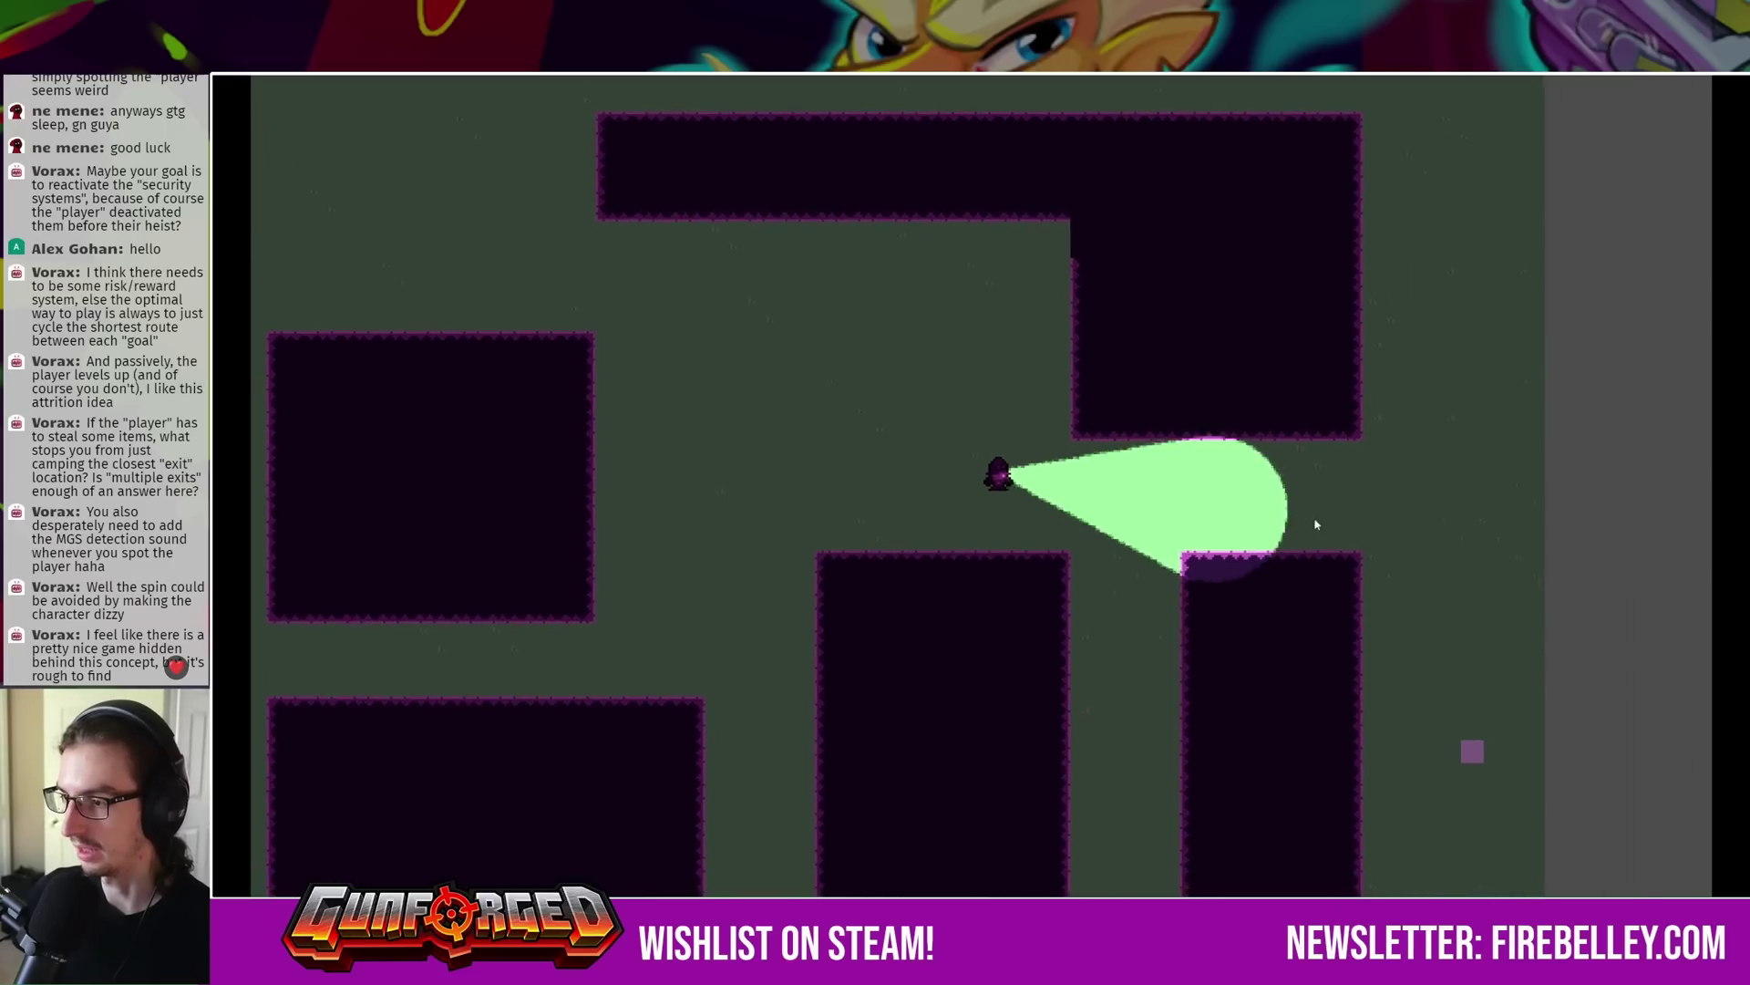
{"action": "key", "text": "s"}
{"action": "key", "text": "d"}
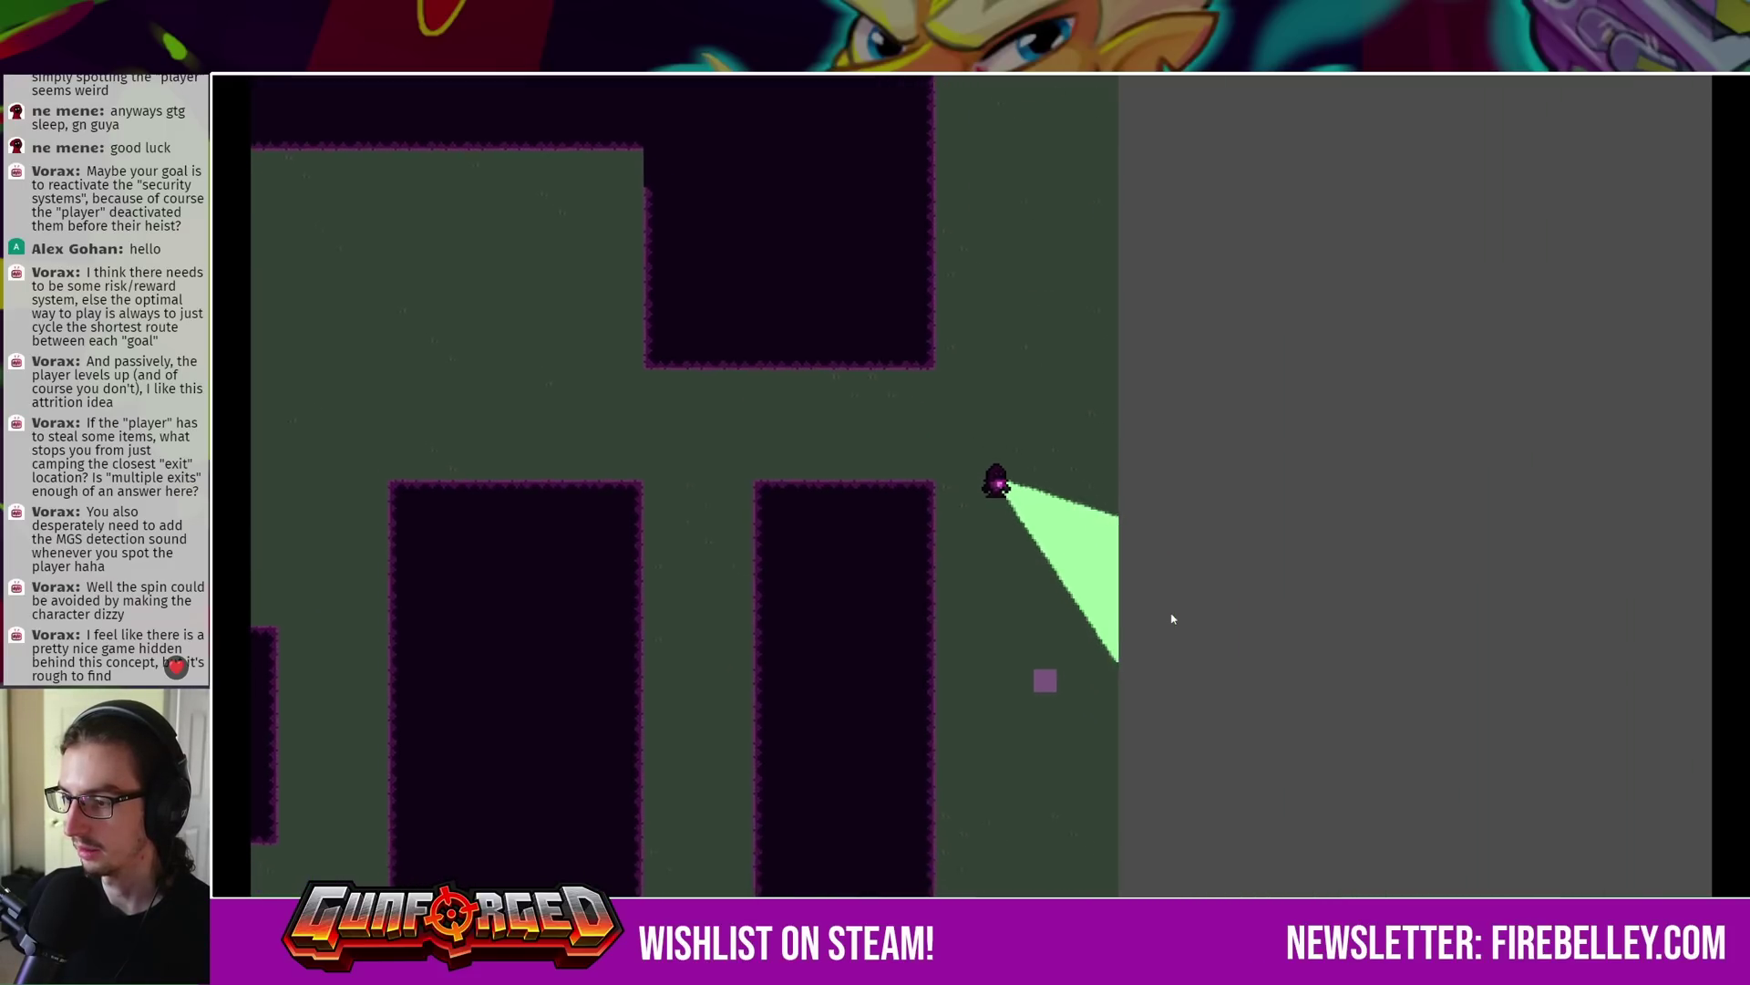
{"action": "key", "text": "w"}
{"action": "key", "text": "a"}
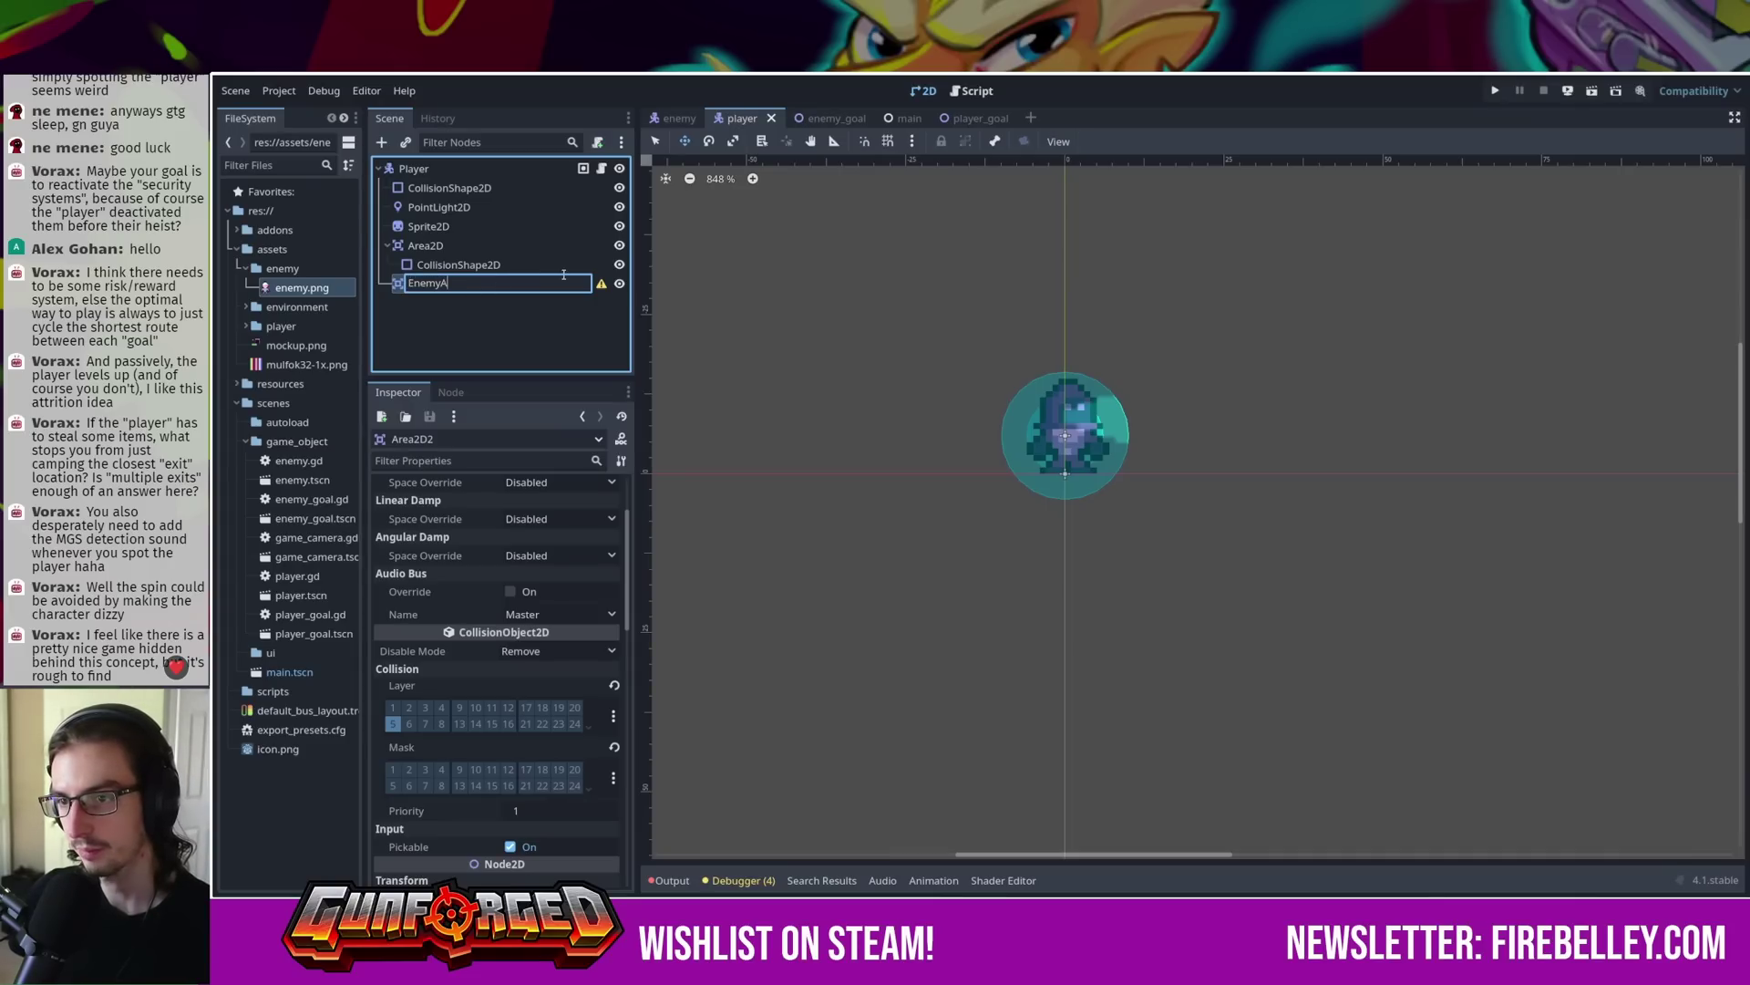
Save the player scene and move EnemyArea under PointLight2D in the scene tree
{"action": "key", "text": "ctrl+s"}
{"action": "right_click", "coordinate": [524, 288]}
{"action": "left_click", "coordinate": [580, 302]}
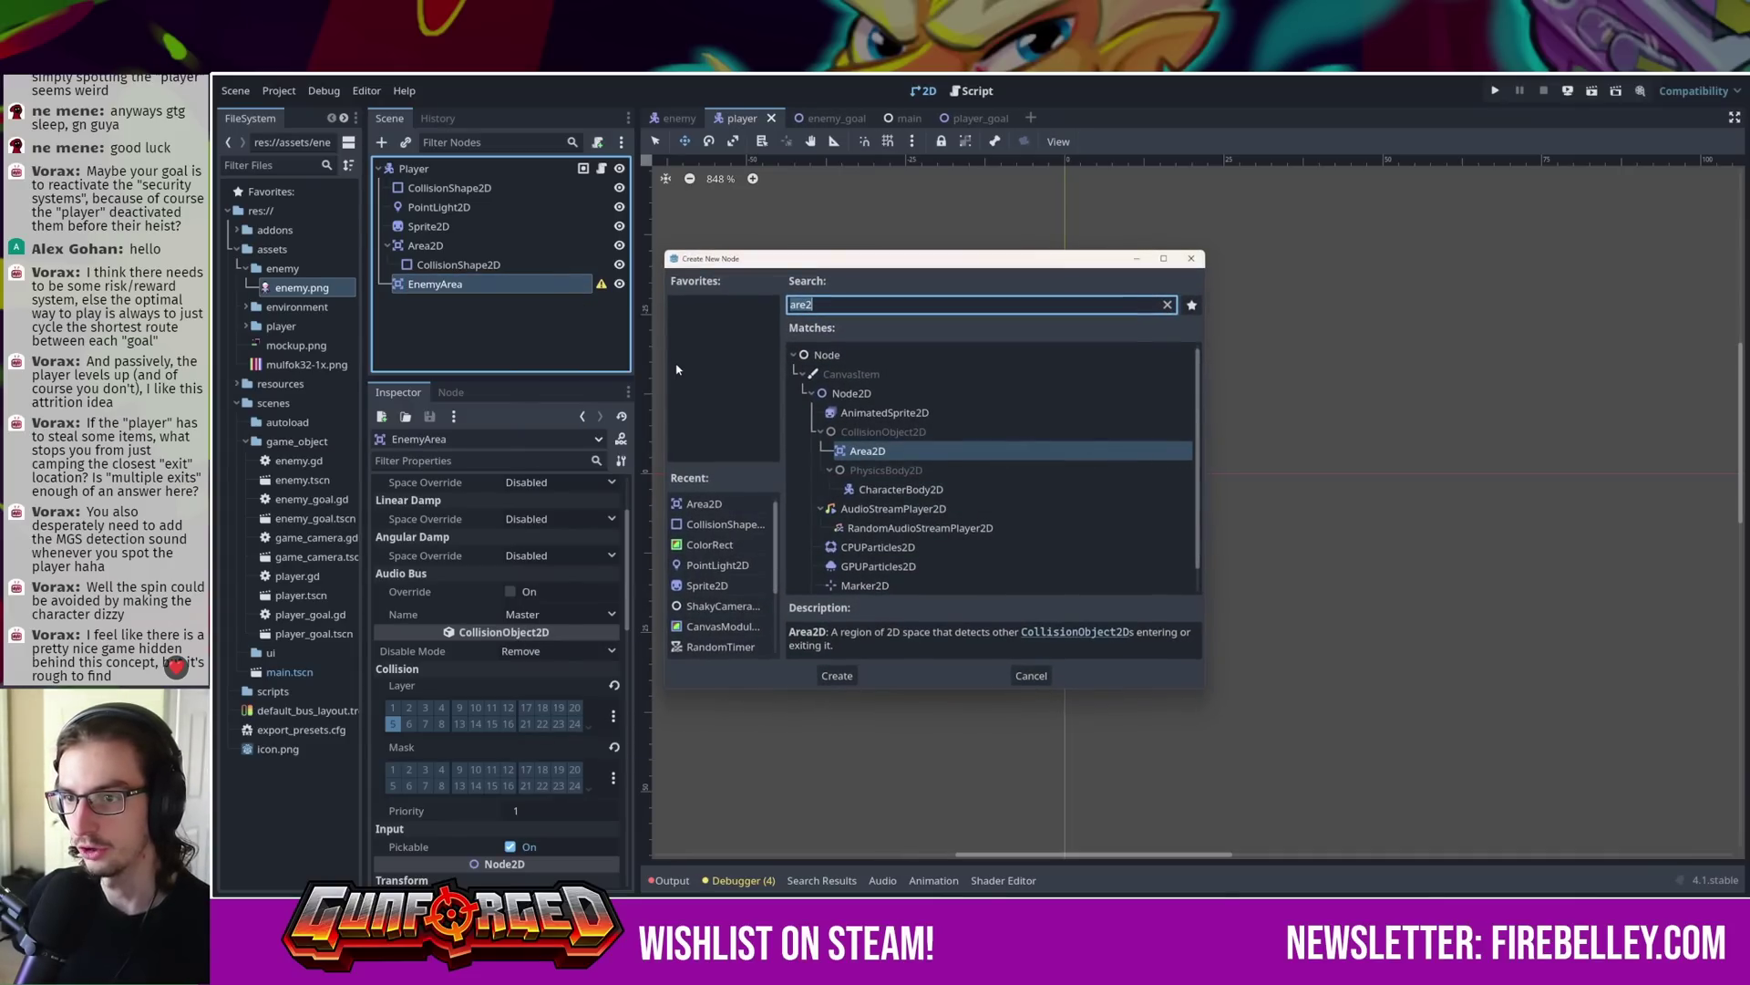
{"action": "key", "text": "Escape"}
{"action": "left_click_drag", "start_coordinate": [438, 283], "coordinate": [444, 213]}
{"action": "left_click", "coordinate": [449, 226]}
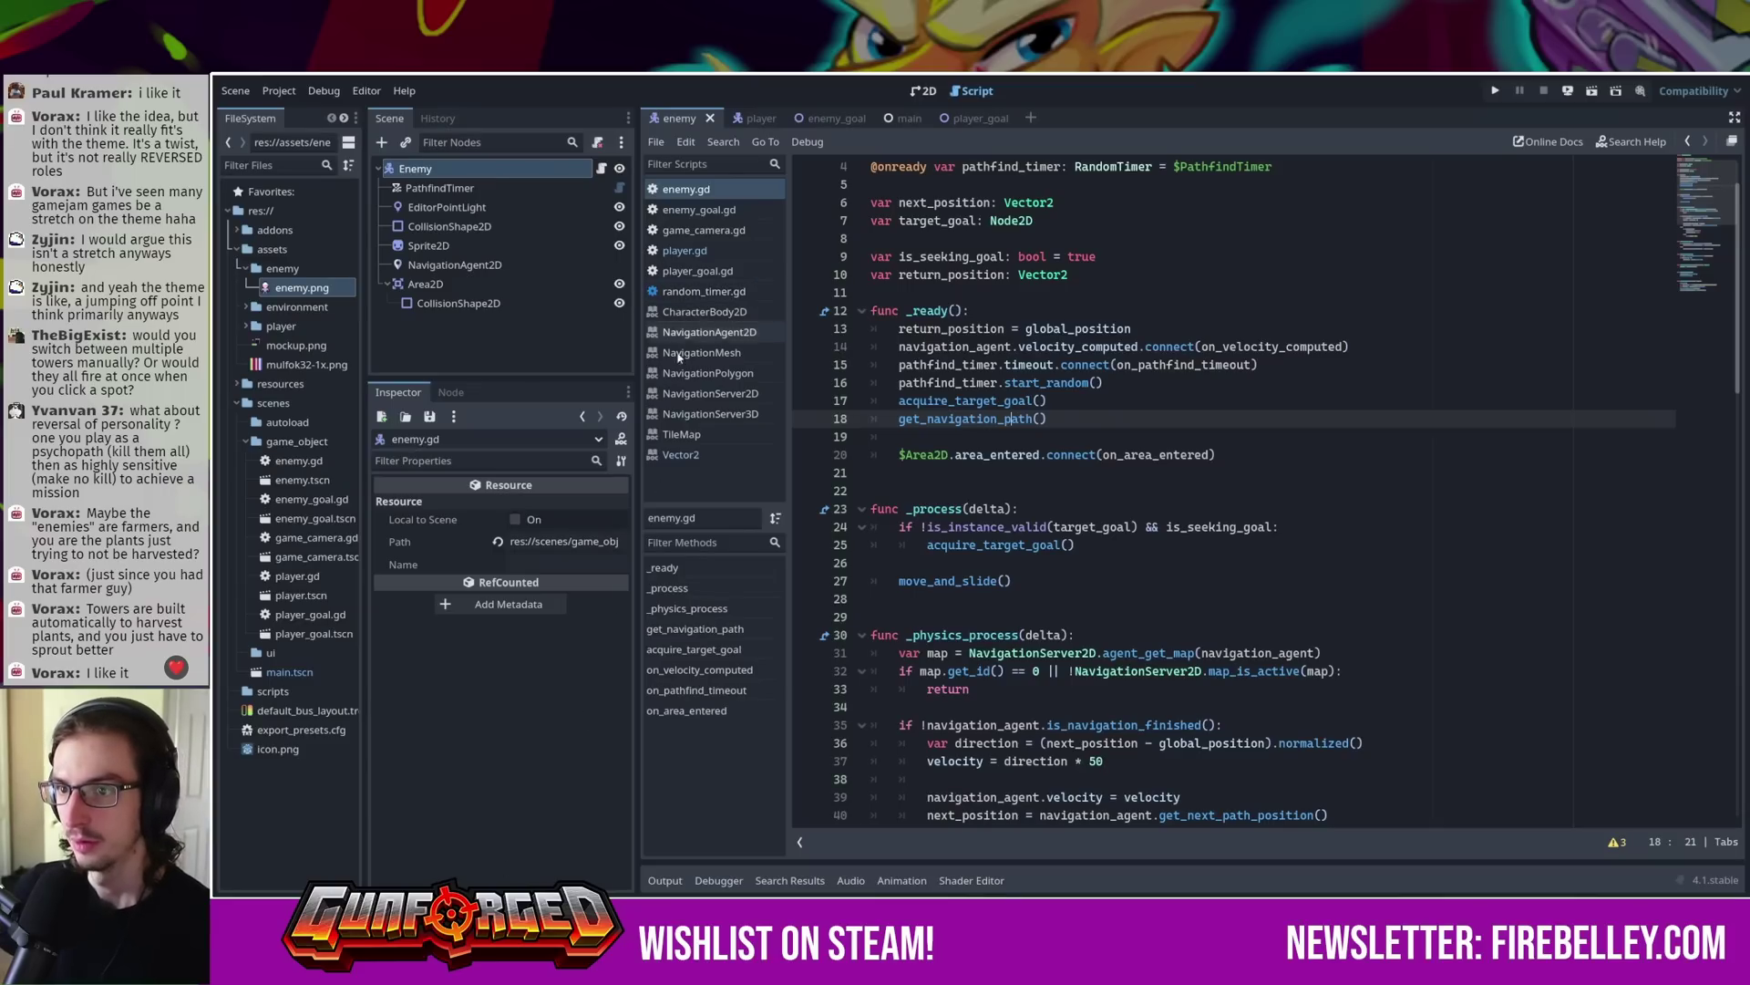
Close the rectangular Path2D by adding its final point on the green field
{"action": "left_click_drag", "start_coordinate": [560, 379], "coordinate": [560, 489]}
{"action": "left_click", "coordinate": [924, 90]}
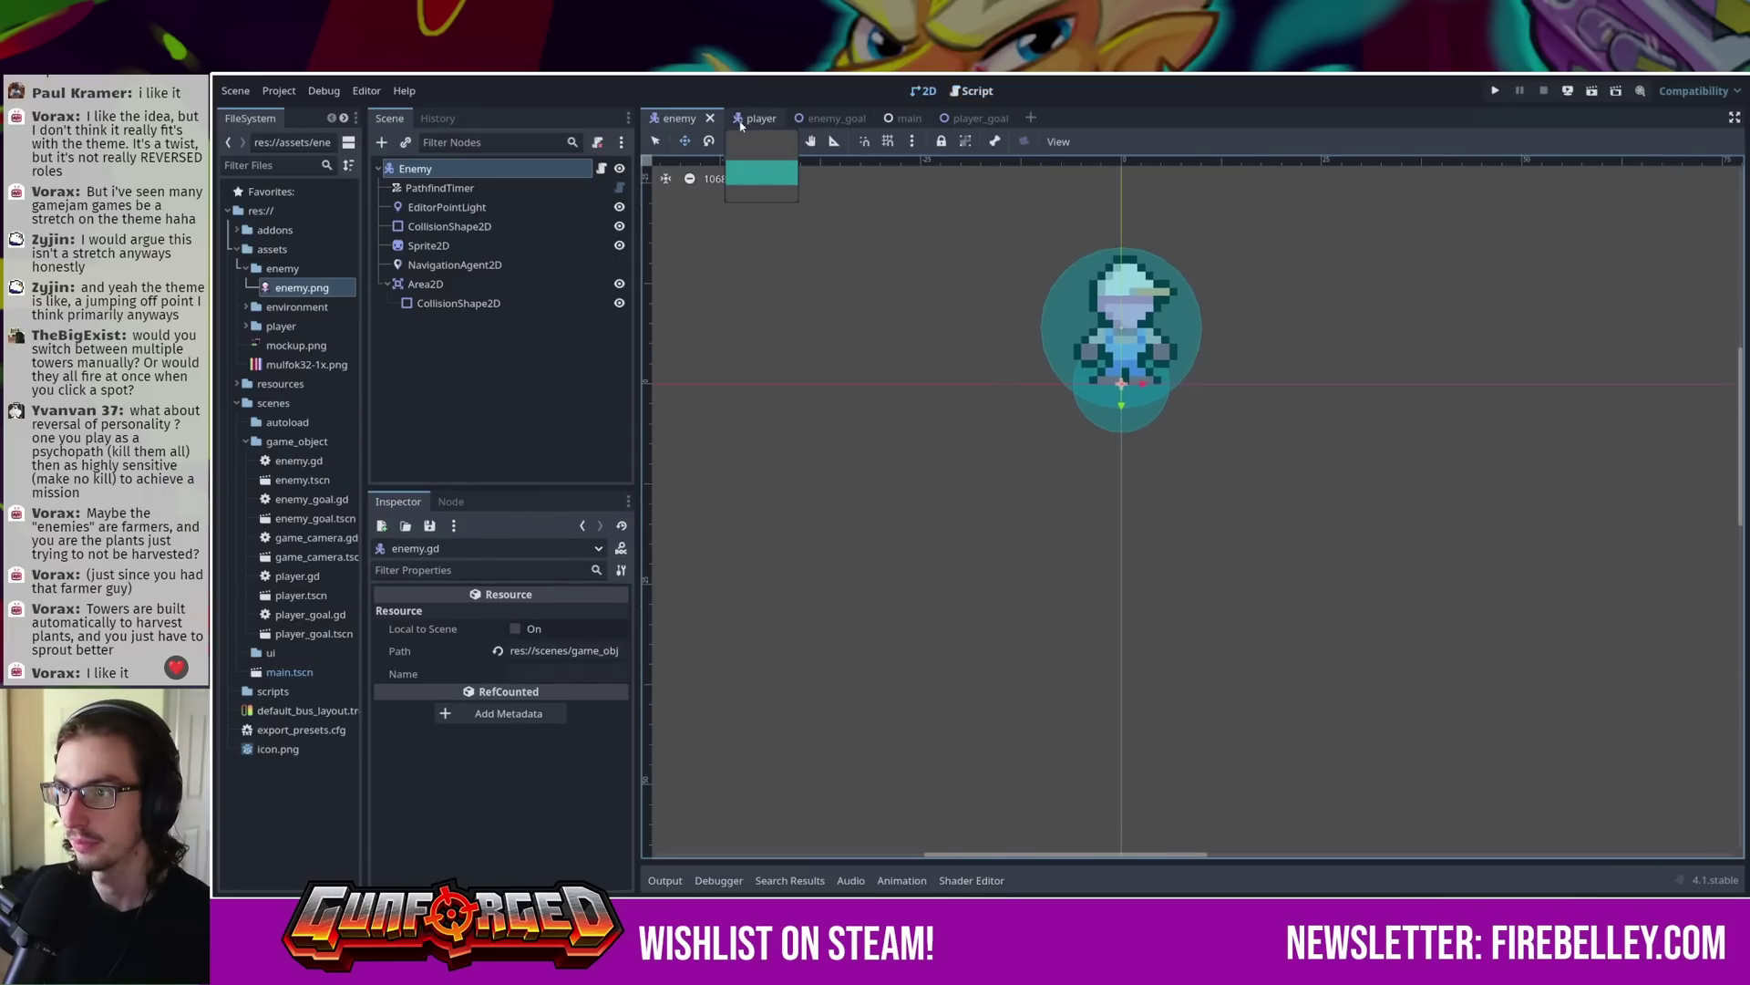
{"action": "left_click", "coordinate": [684, 119]}
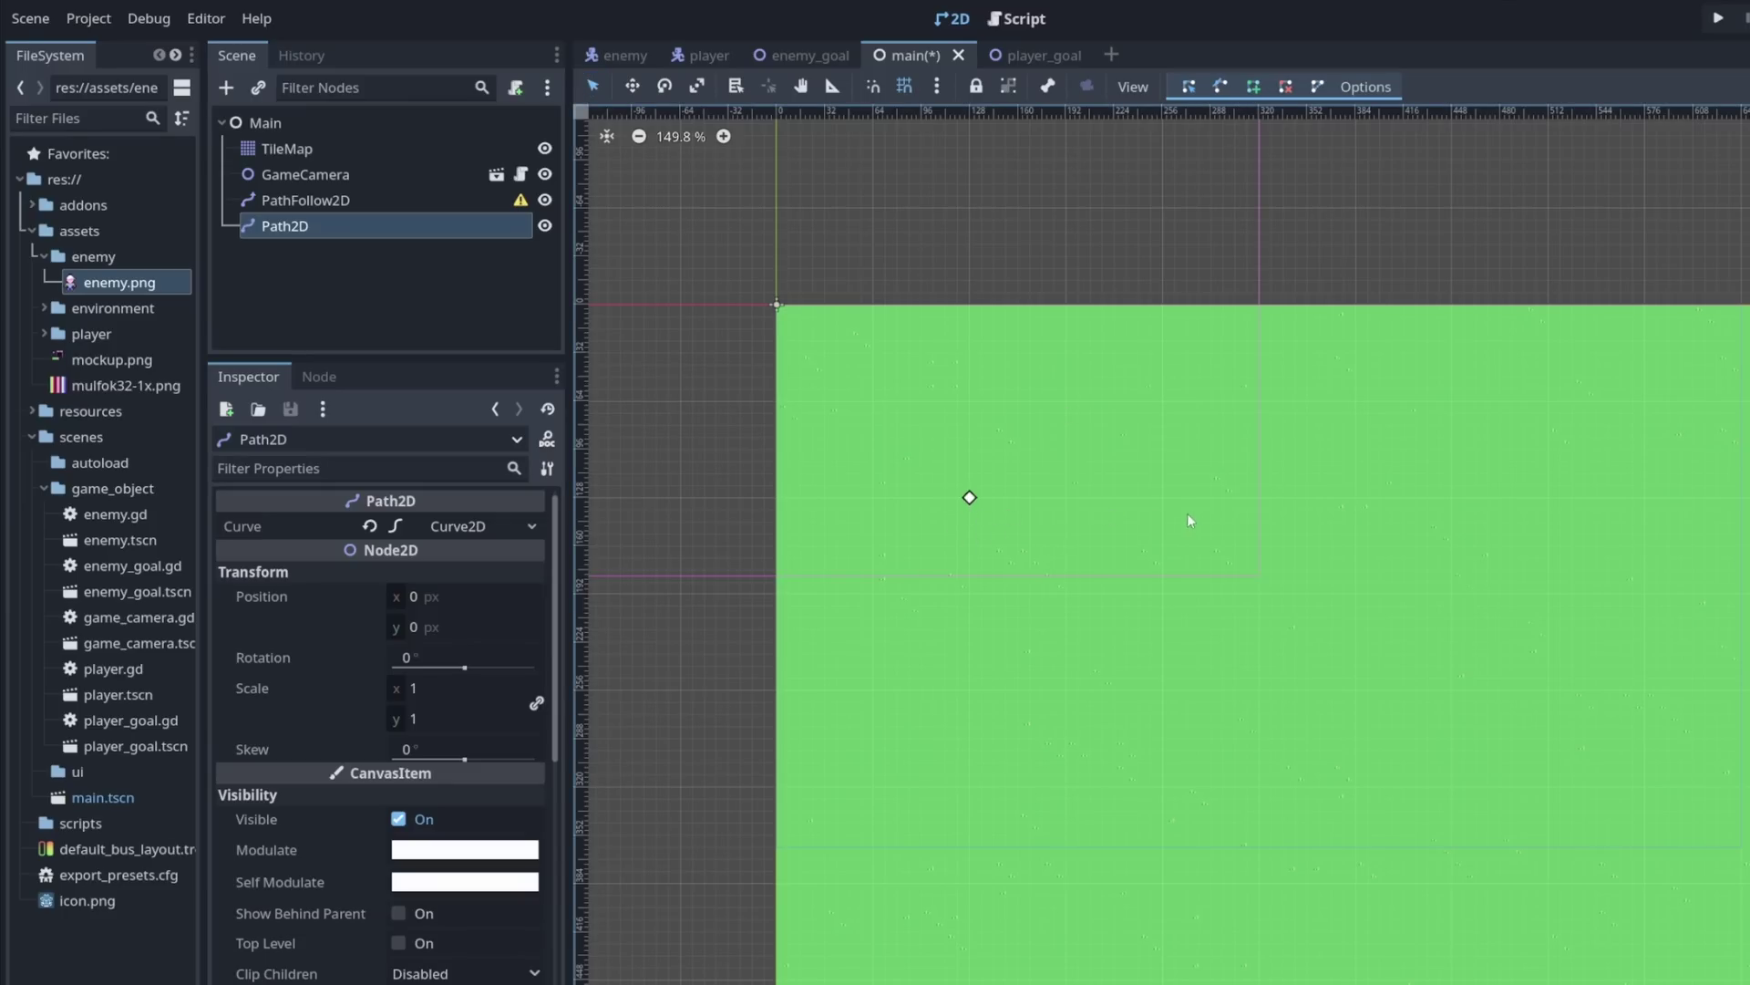
{"action": "middle_click_drag", "start_coordinate": [1252, 642], "coordinate": [1105, 422]}
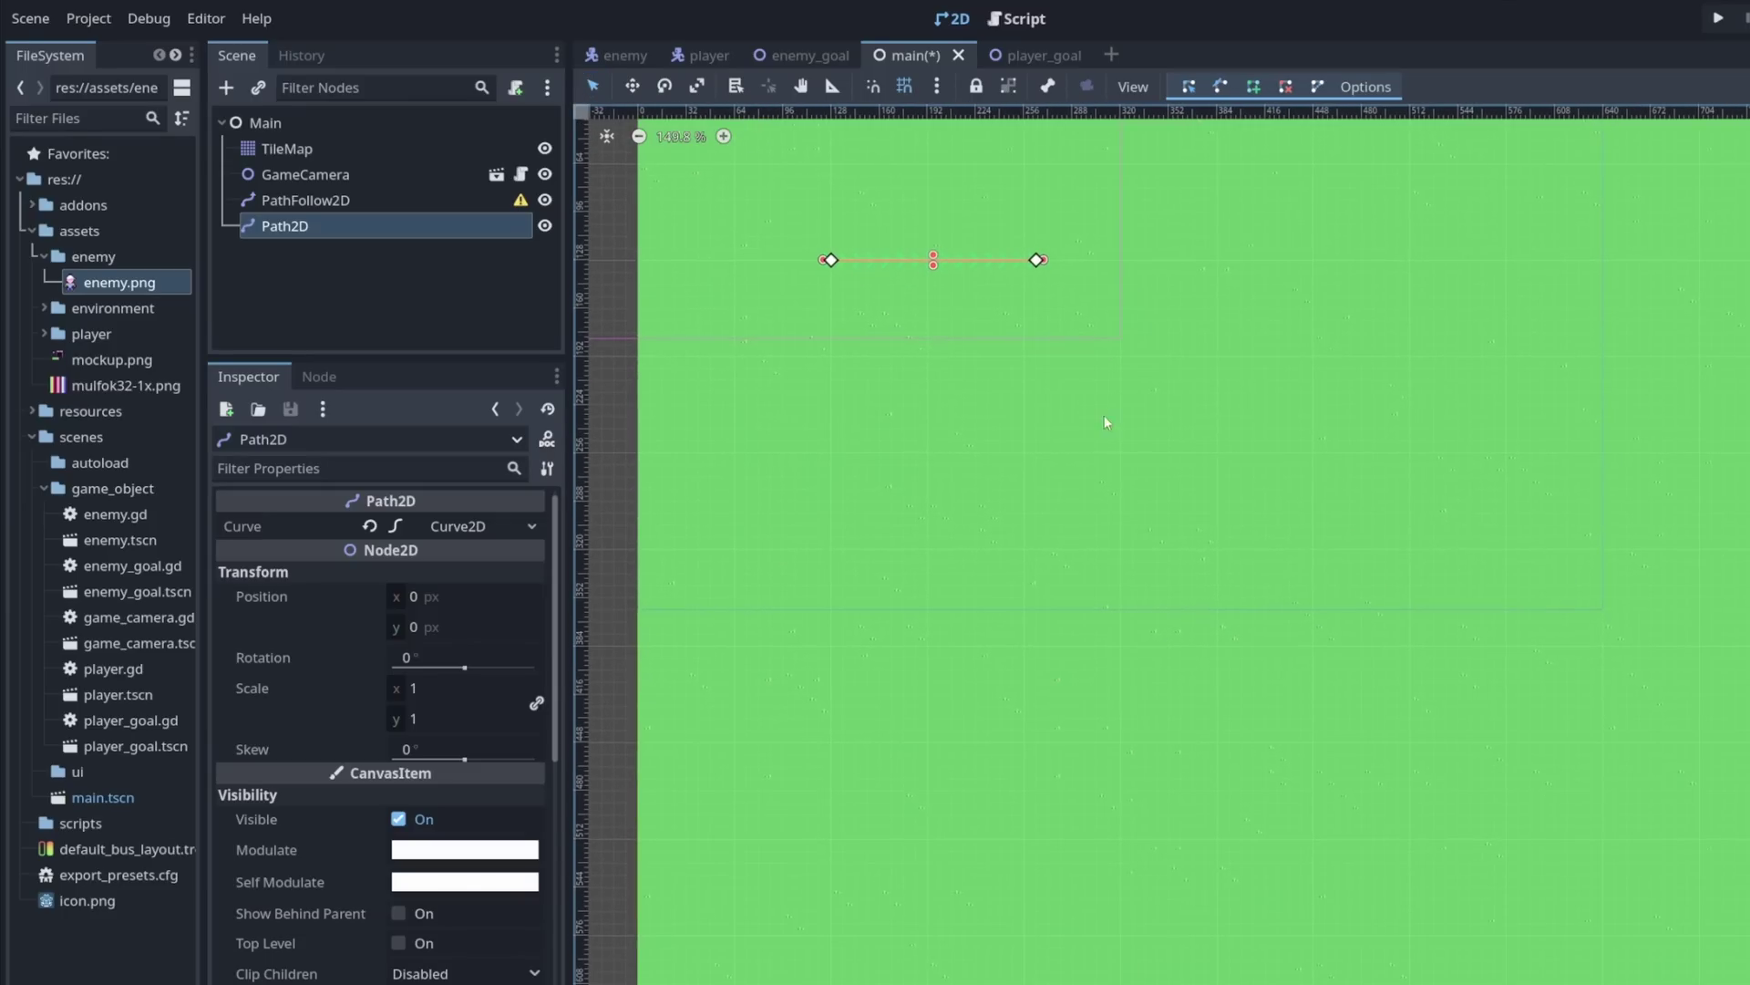
{"action": "left_click", "coordinate": [1035, 549]}
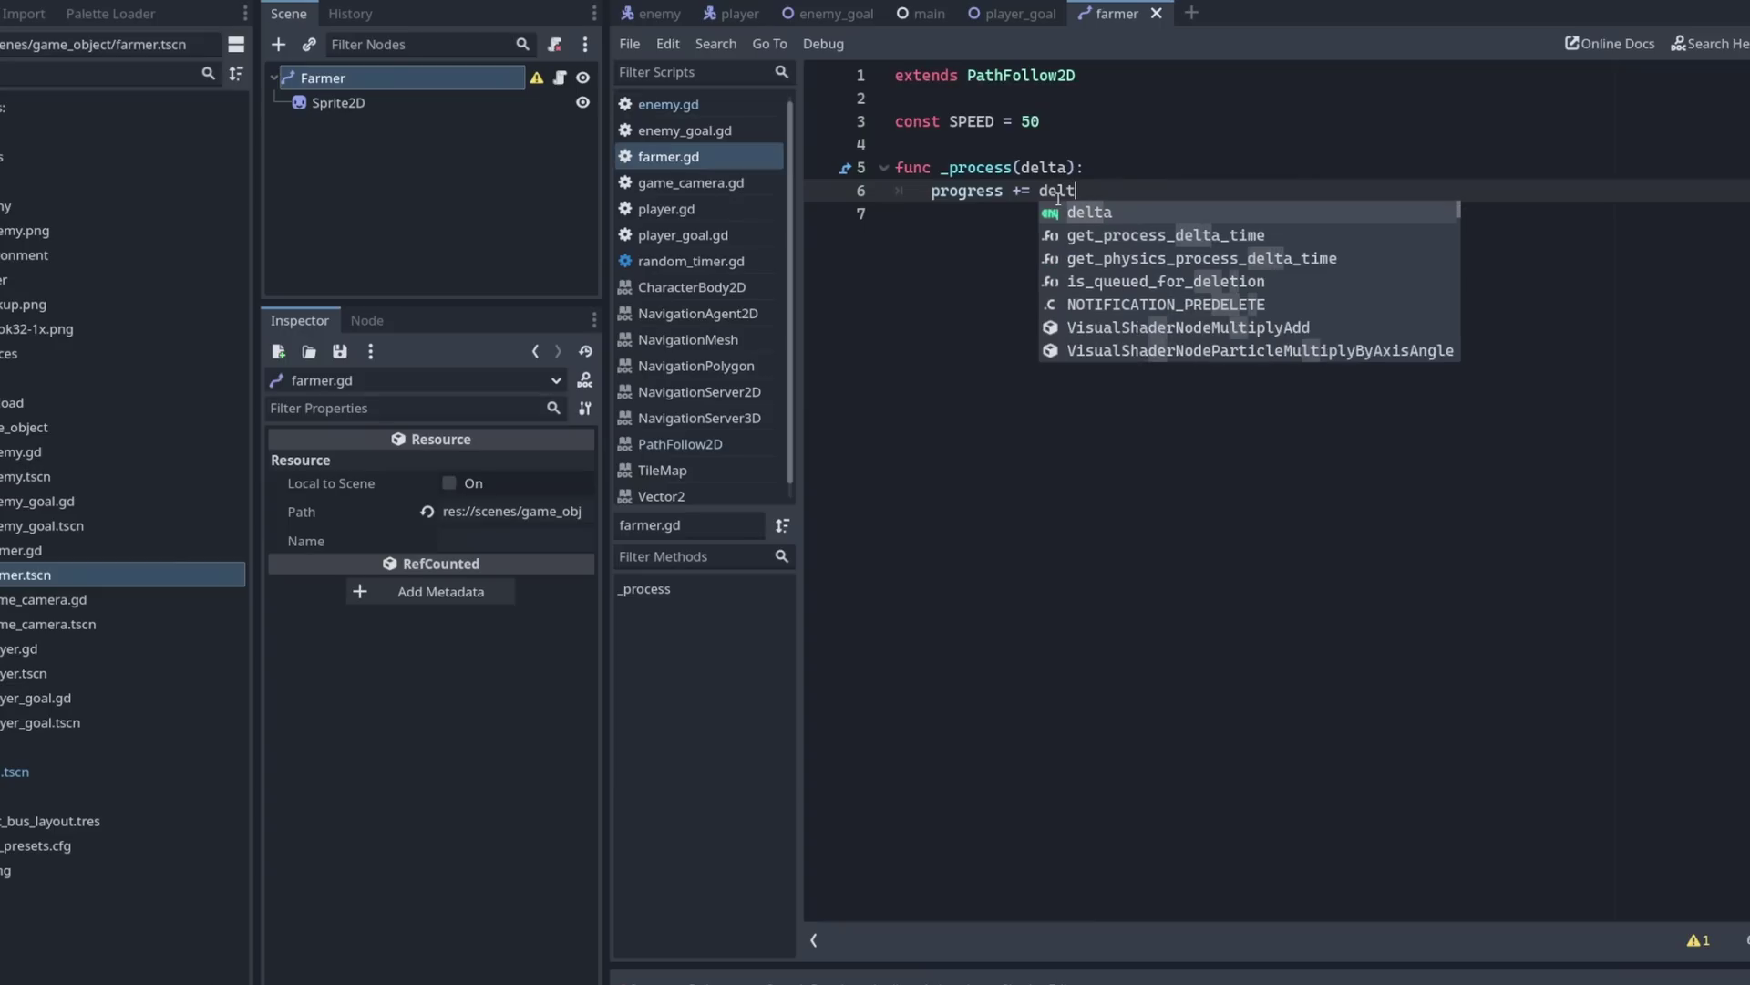
Finish progress += delta * SPEED in farmer.gd and run the main scene
{"action": "type", "text": "a * SPEED"}
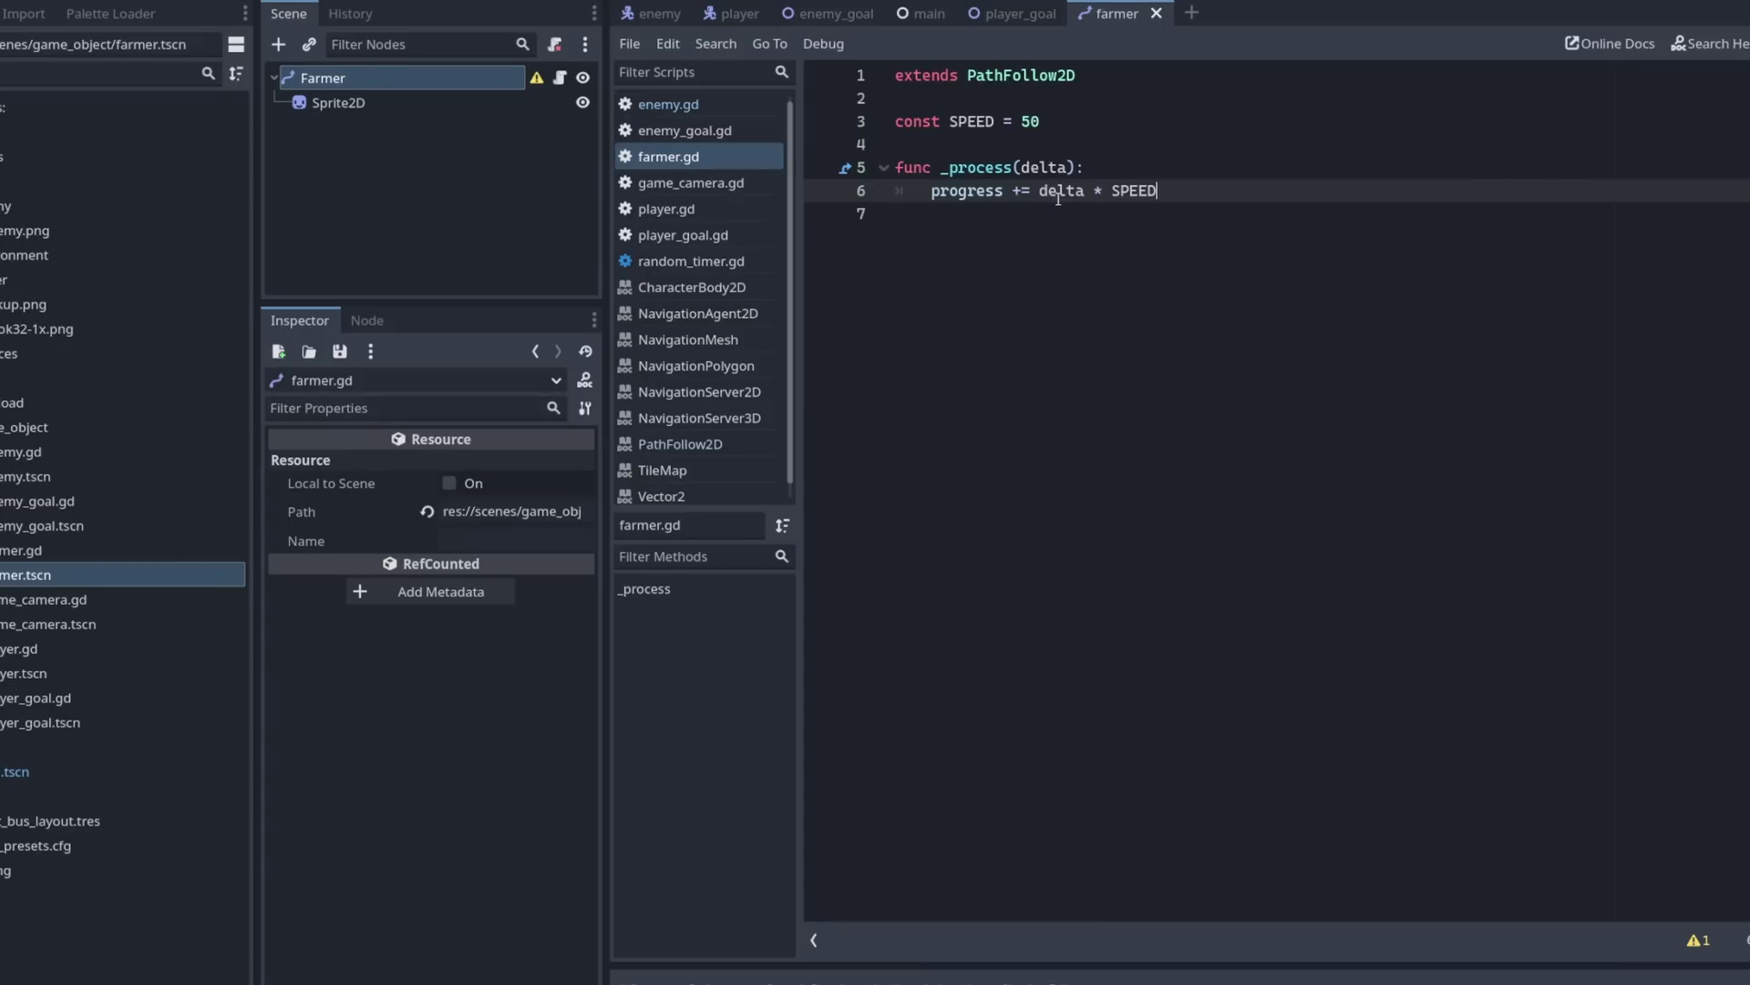
{"action": "key", "text": "ctrl+F1"}
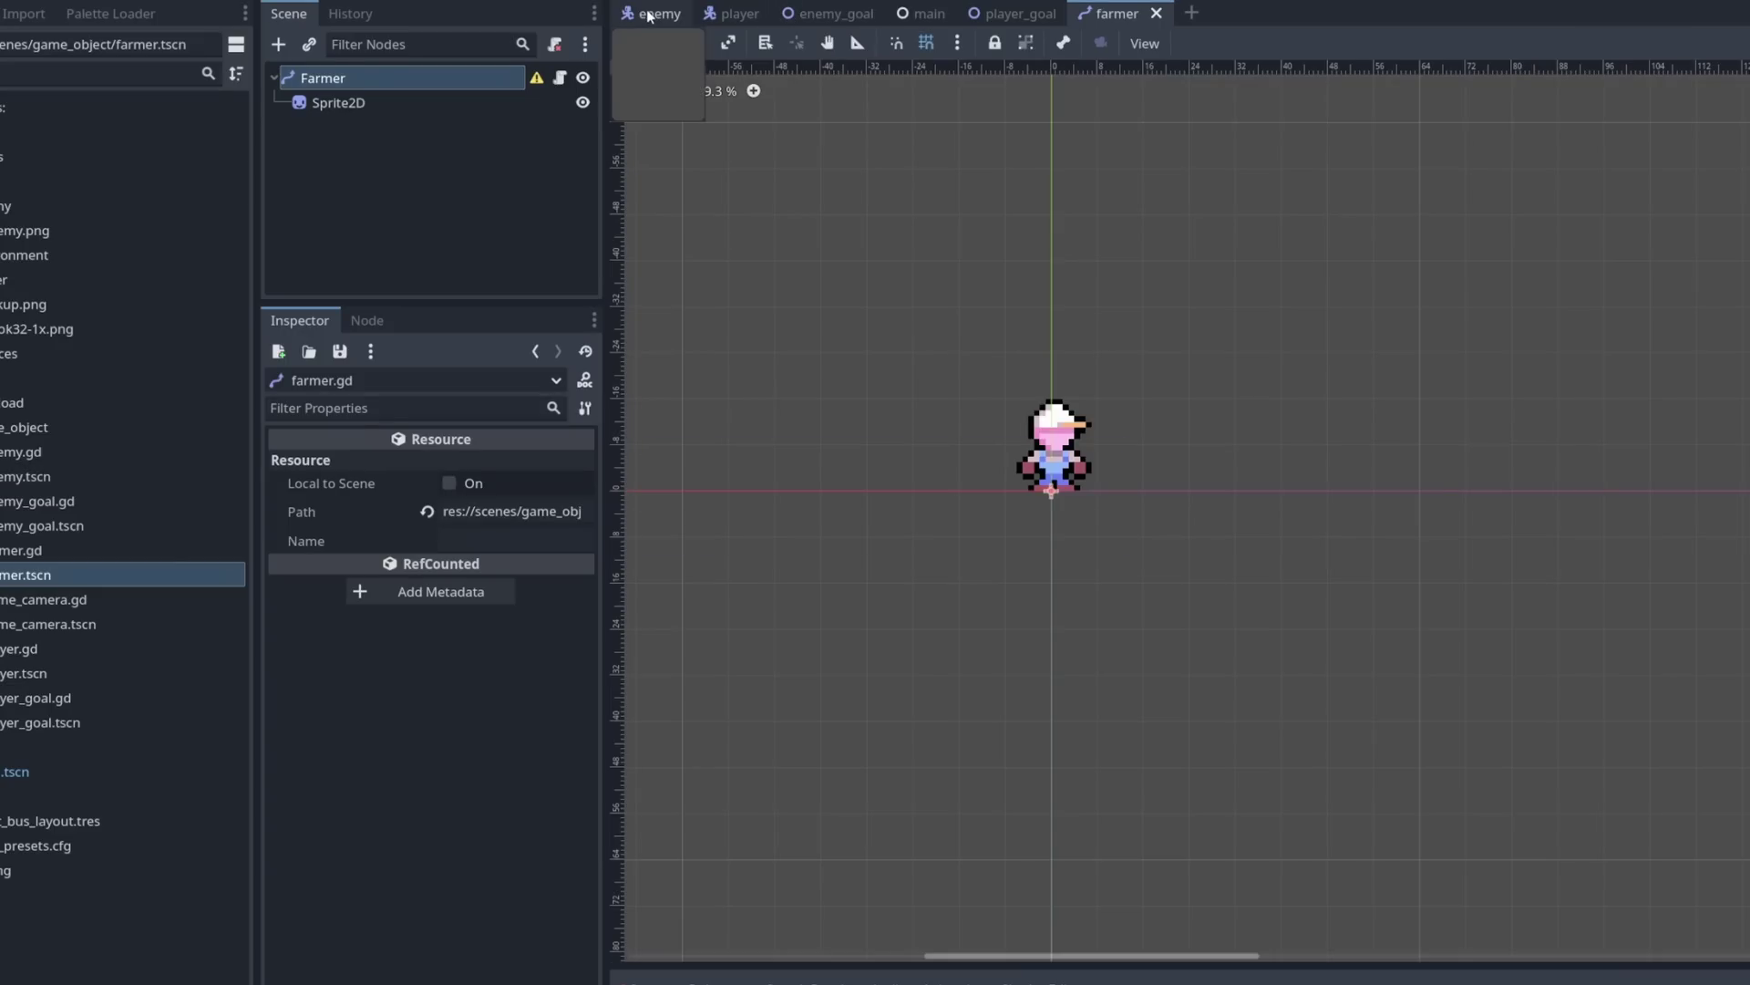
{"action": "left_click", "coordinate": [649, 17]}
{"action": "left_click", "coordinate": [948, 14]}
{"action": "key", "text": "F5"}
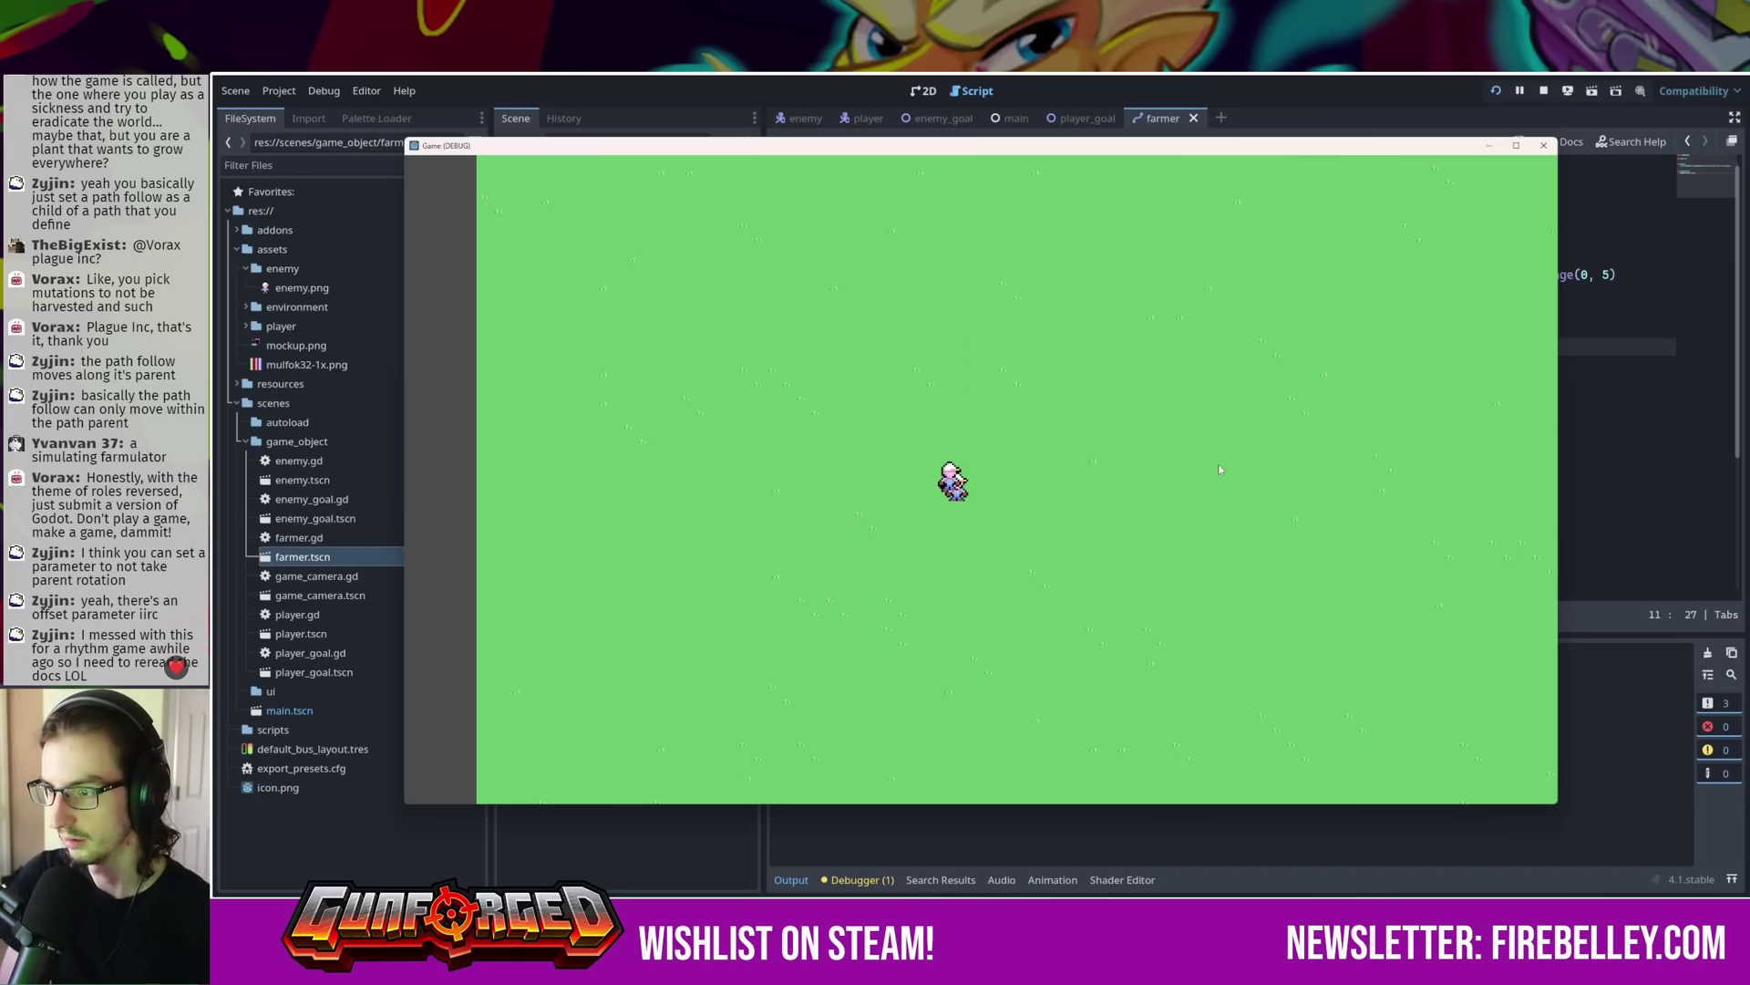
Stop the game, enable Y Sort on the main scene's Path2D, and open farmer.tscn's script
{"action": "left_click", "coordinate": [1543, 145]}
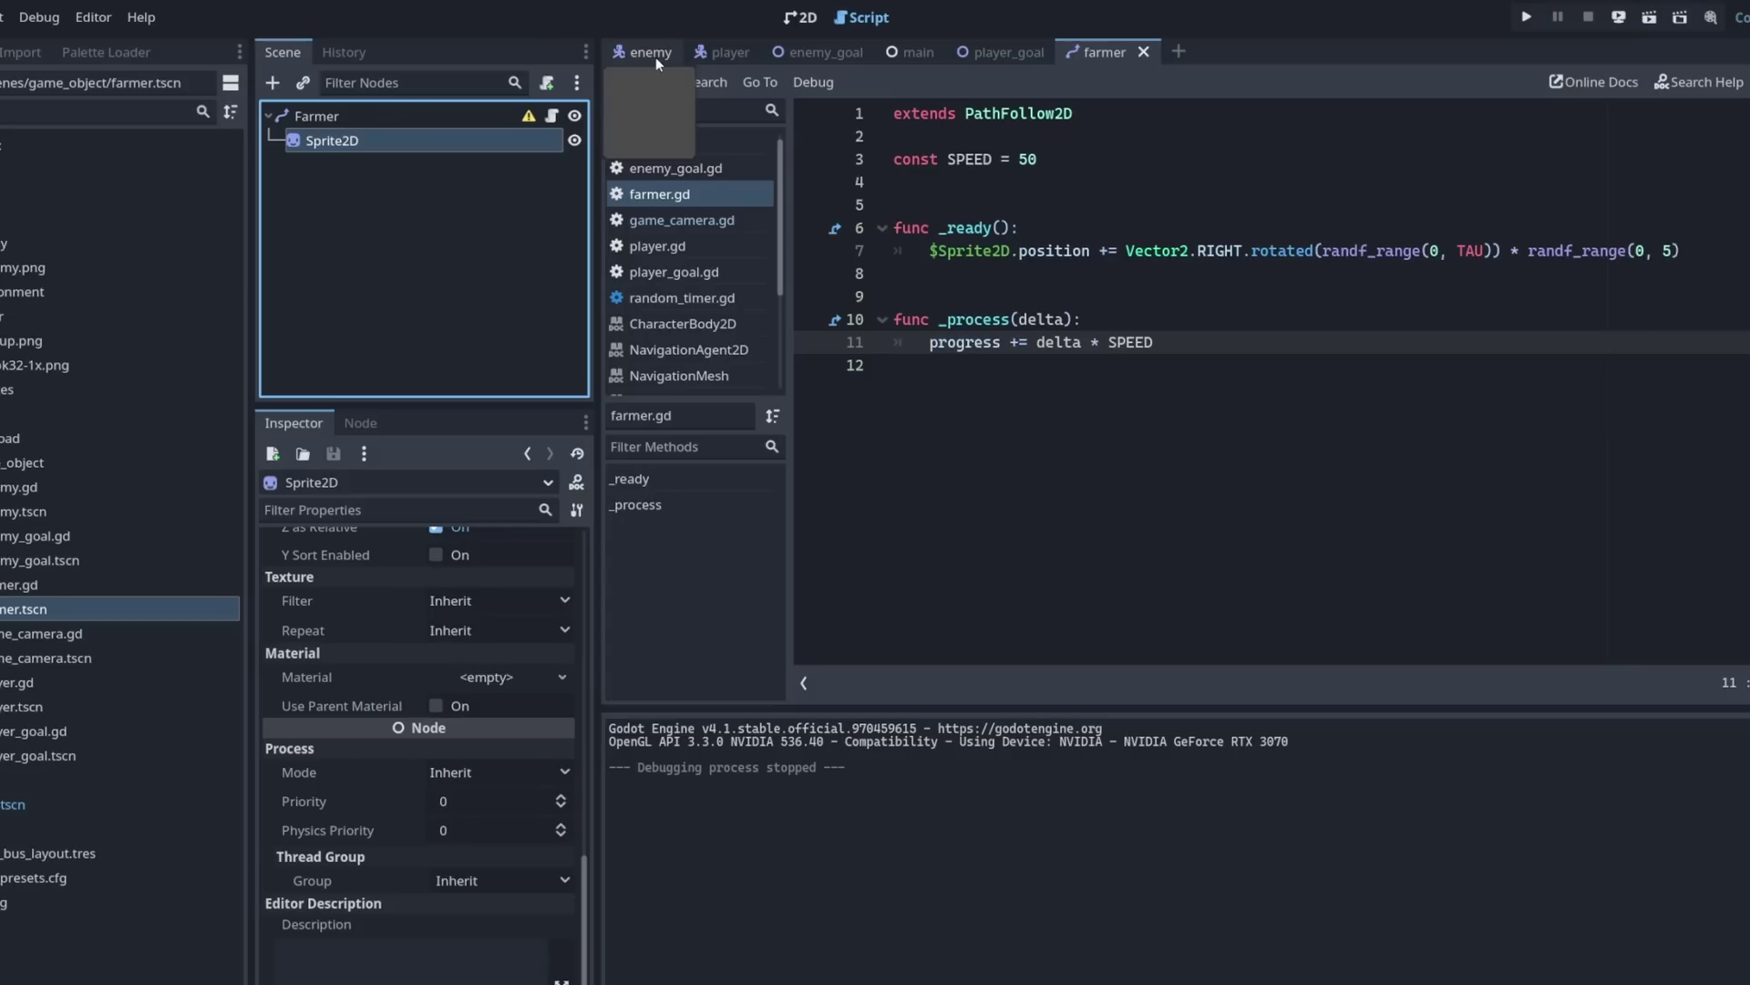
{"action": "left_click", "coordinate": [799, 17]}
{"action": "left_click", "coordinate": [347, 188]}
{"action": "scroll", "coordinate": [396, 722], "scroll_direction": "down", "scroll_amount": 4}
{"action": "scroll", "coordinate": [395, 722], "scroll_direction": "down", "scroll_amount": 3}
{"action": "left_click", "coordinate": [440, 748]}
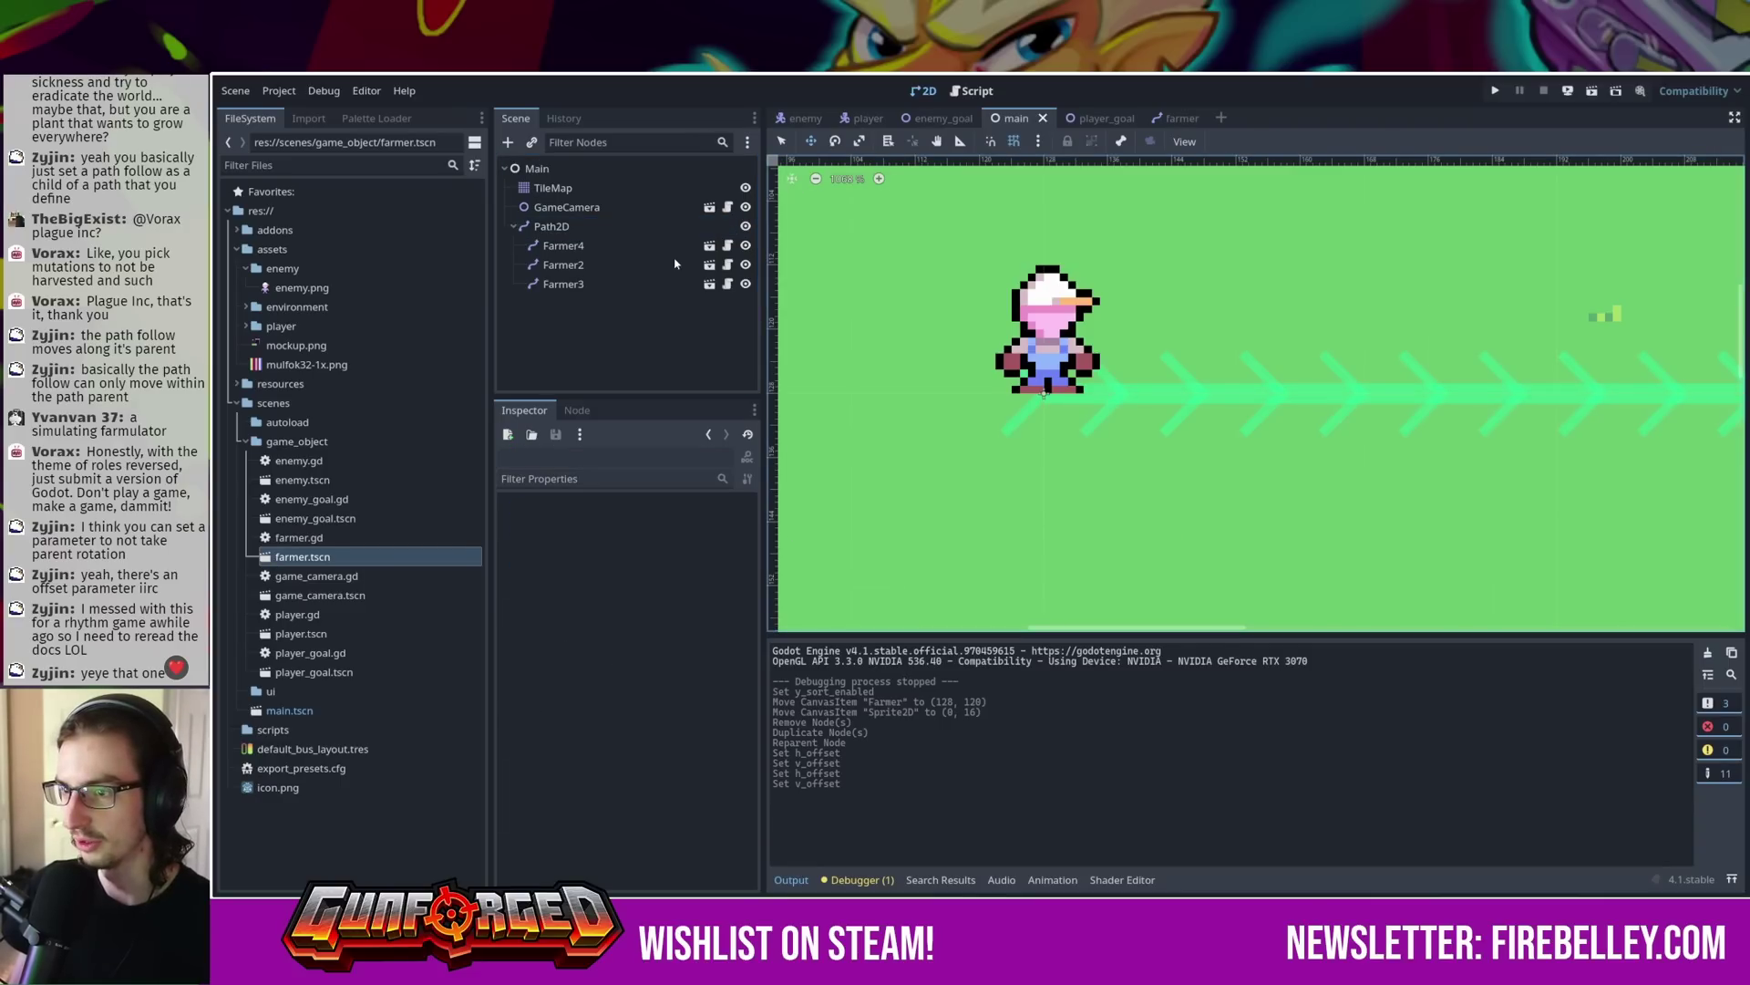
{"action": "left_click", "coordinate": [709, 245]}
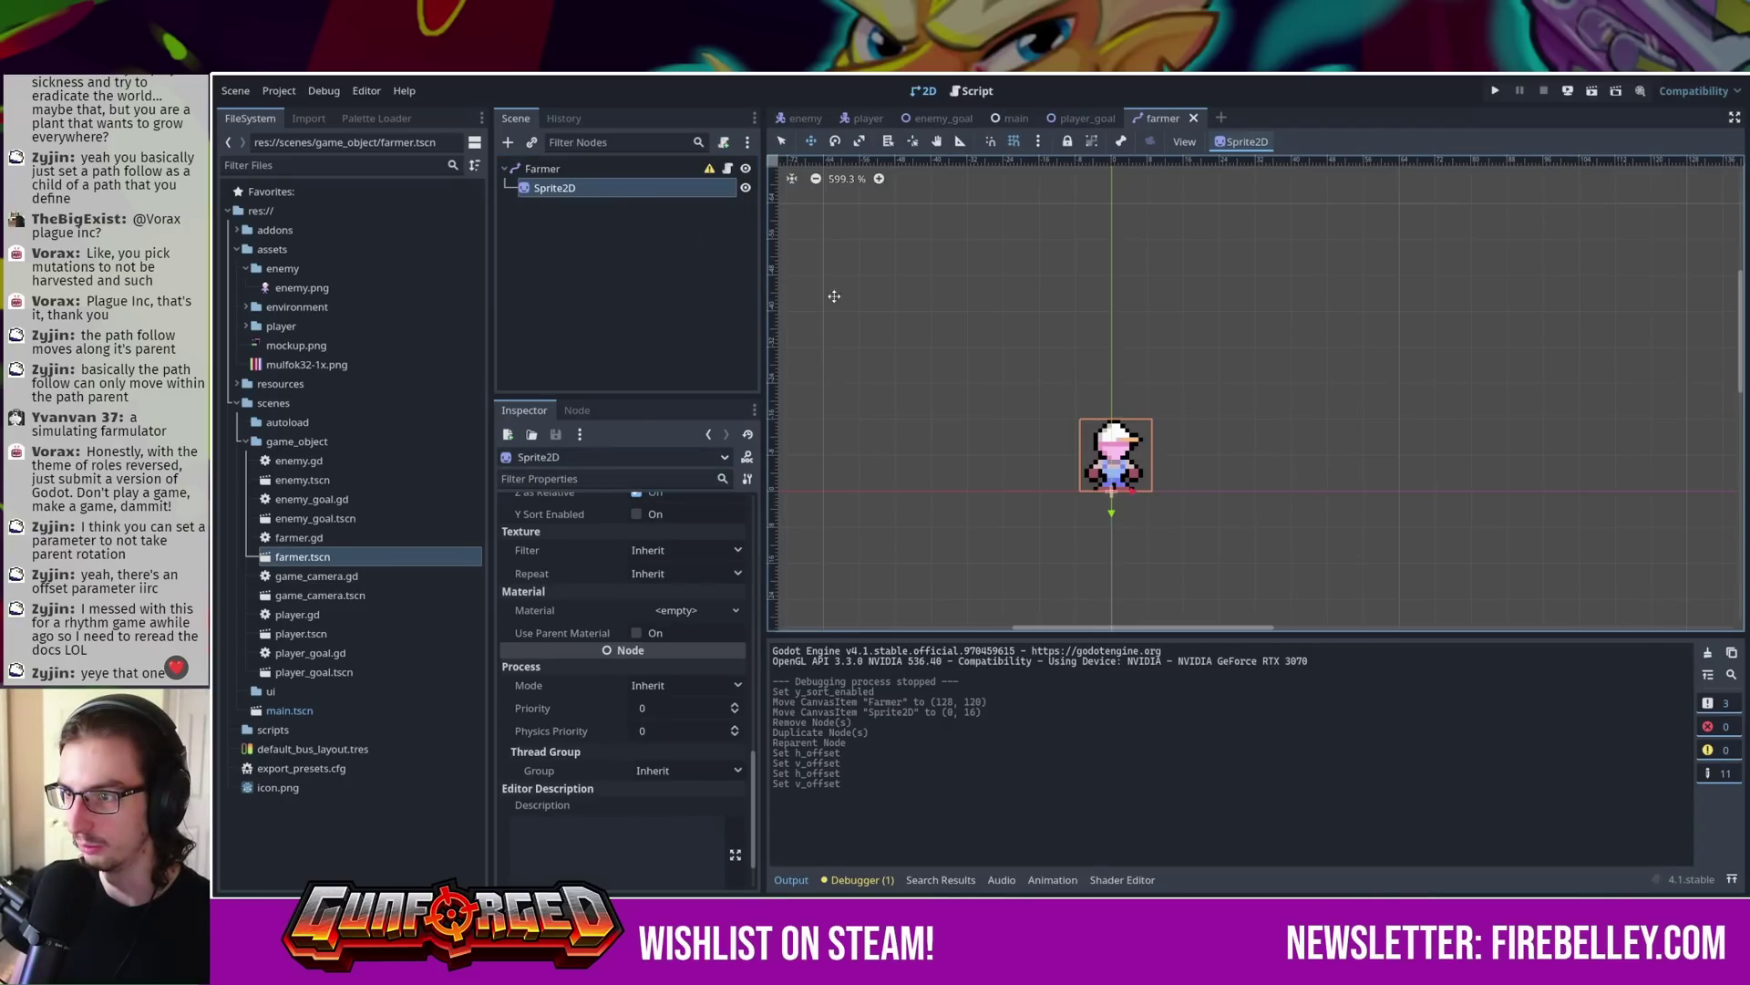
{"action": "left_click", "coordinate": [728, 169]}
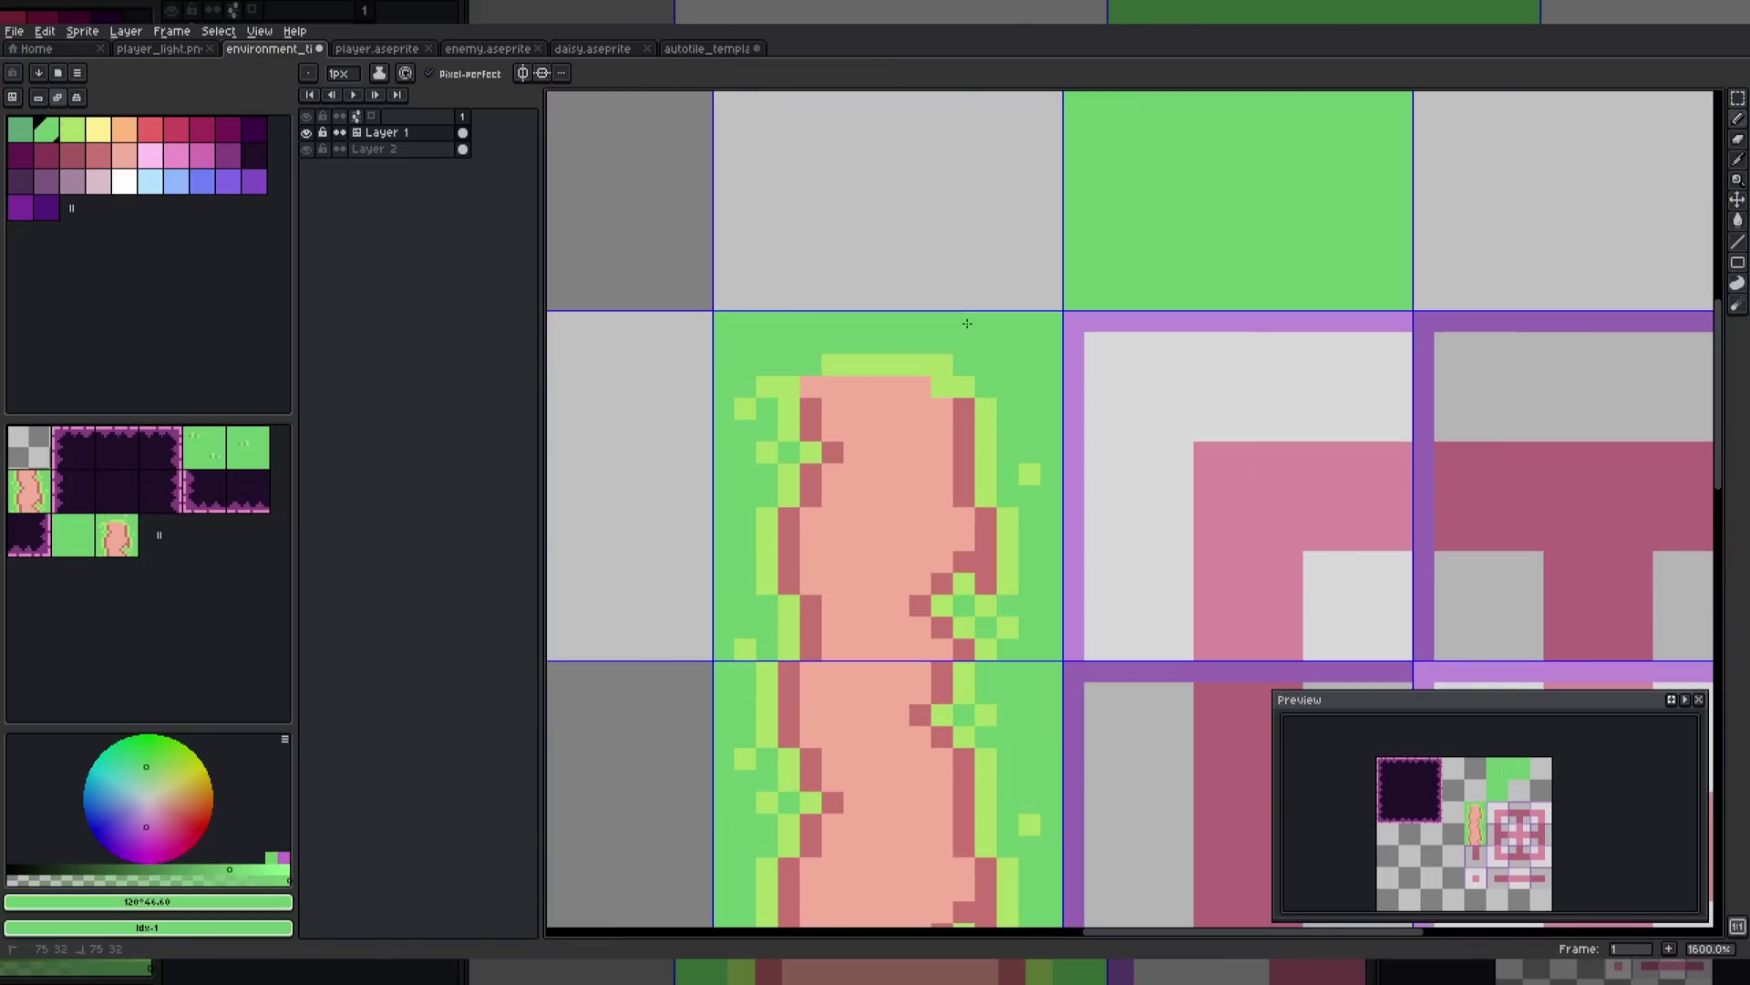
Copy the vertical dirt path tile, rotate it 90° and place it in an empty tileset slot
{"action": "middle_click_drag", "start_coordinate": [957, 392], "coordinate": [1060, 574]}
{"action": "scroll", "coordinate": [1060, 574], "scroll_direction": "down", "scroll_amount": 2}
{"action": "scroll", "coordinate": [1060, 574], "scroll_direction": "down", "scroll_amount": 2}
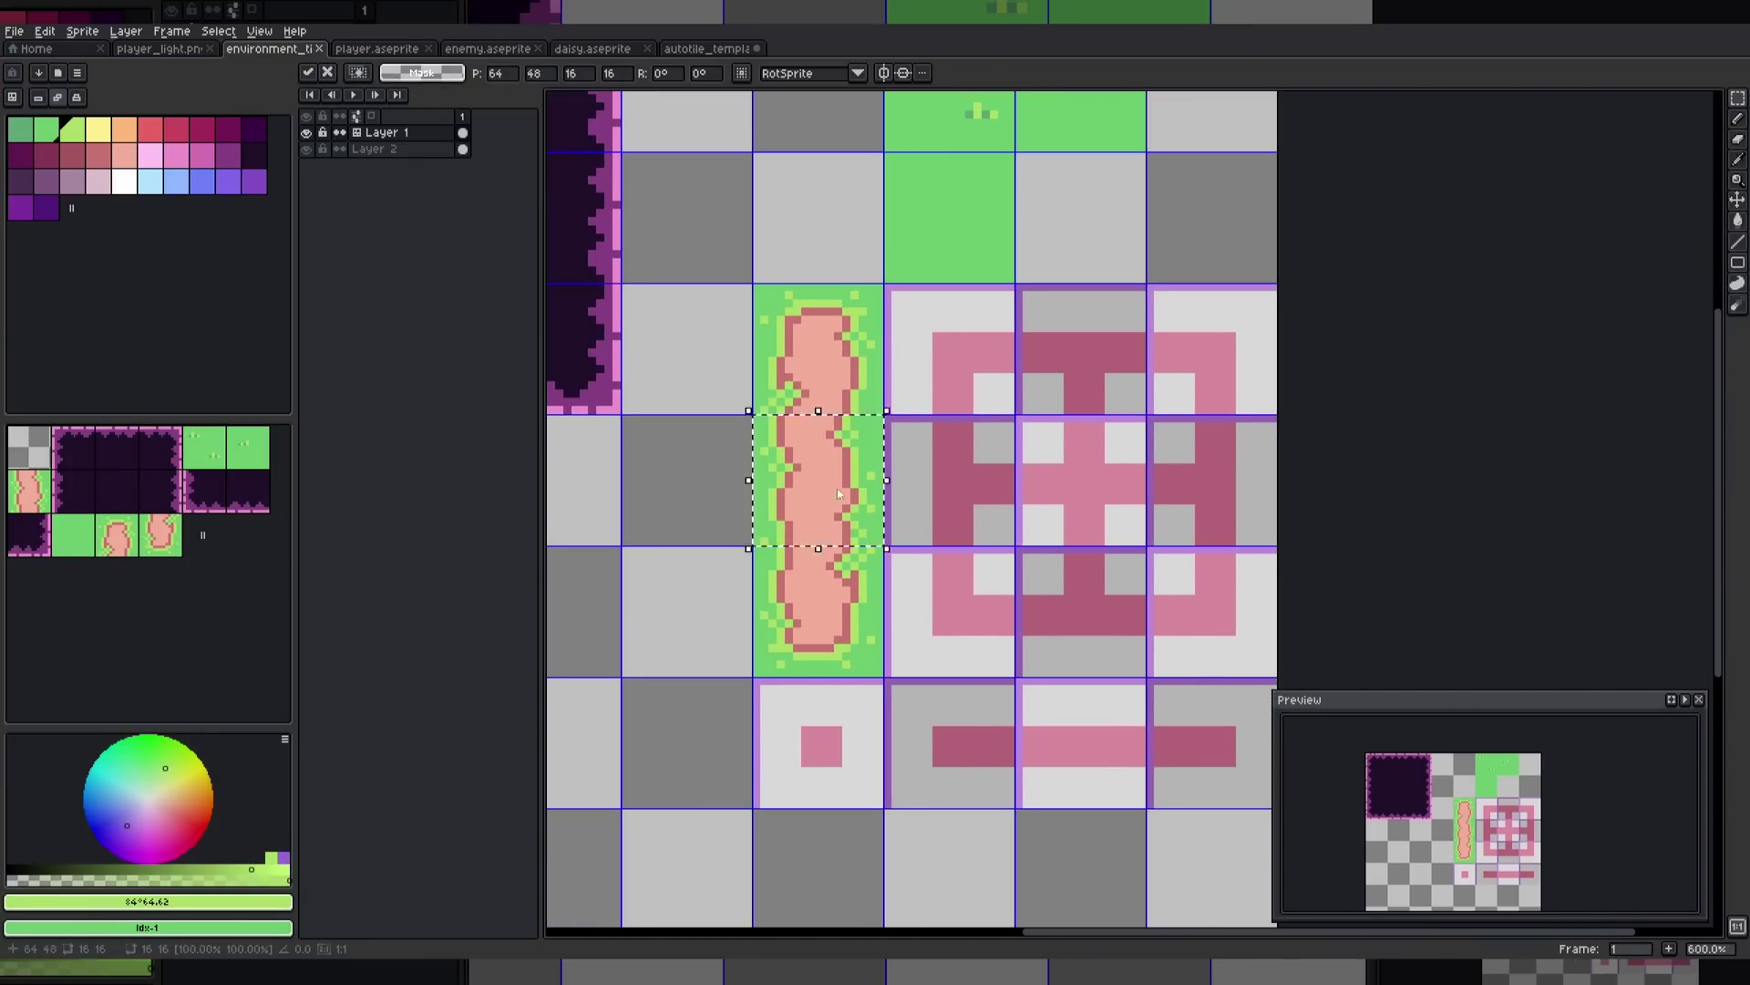
{"action": "key", "text": "ctrl+v"}
{"action": "scroll", "coordinate": [901, 621], "scroll_direction": "up", "scroll_amount": 3}
{"action": "key", "text": "ctrl+shift+r"}
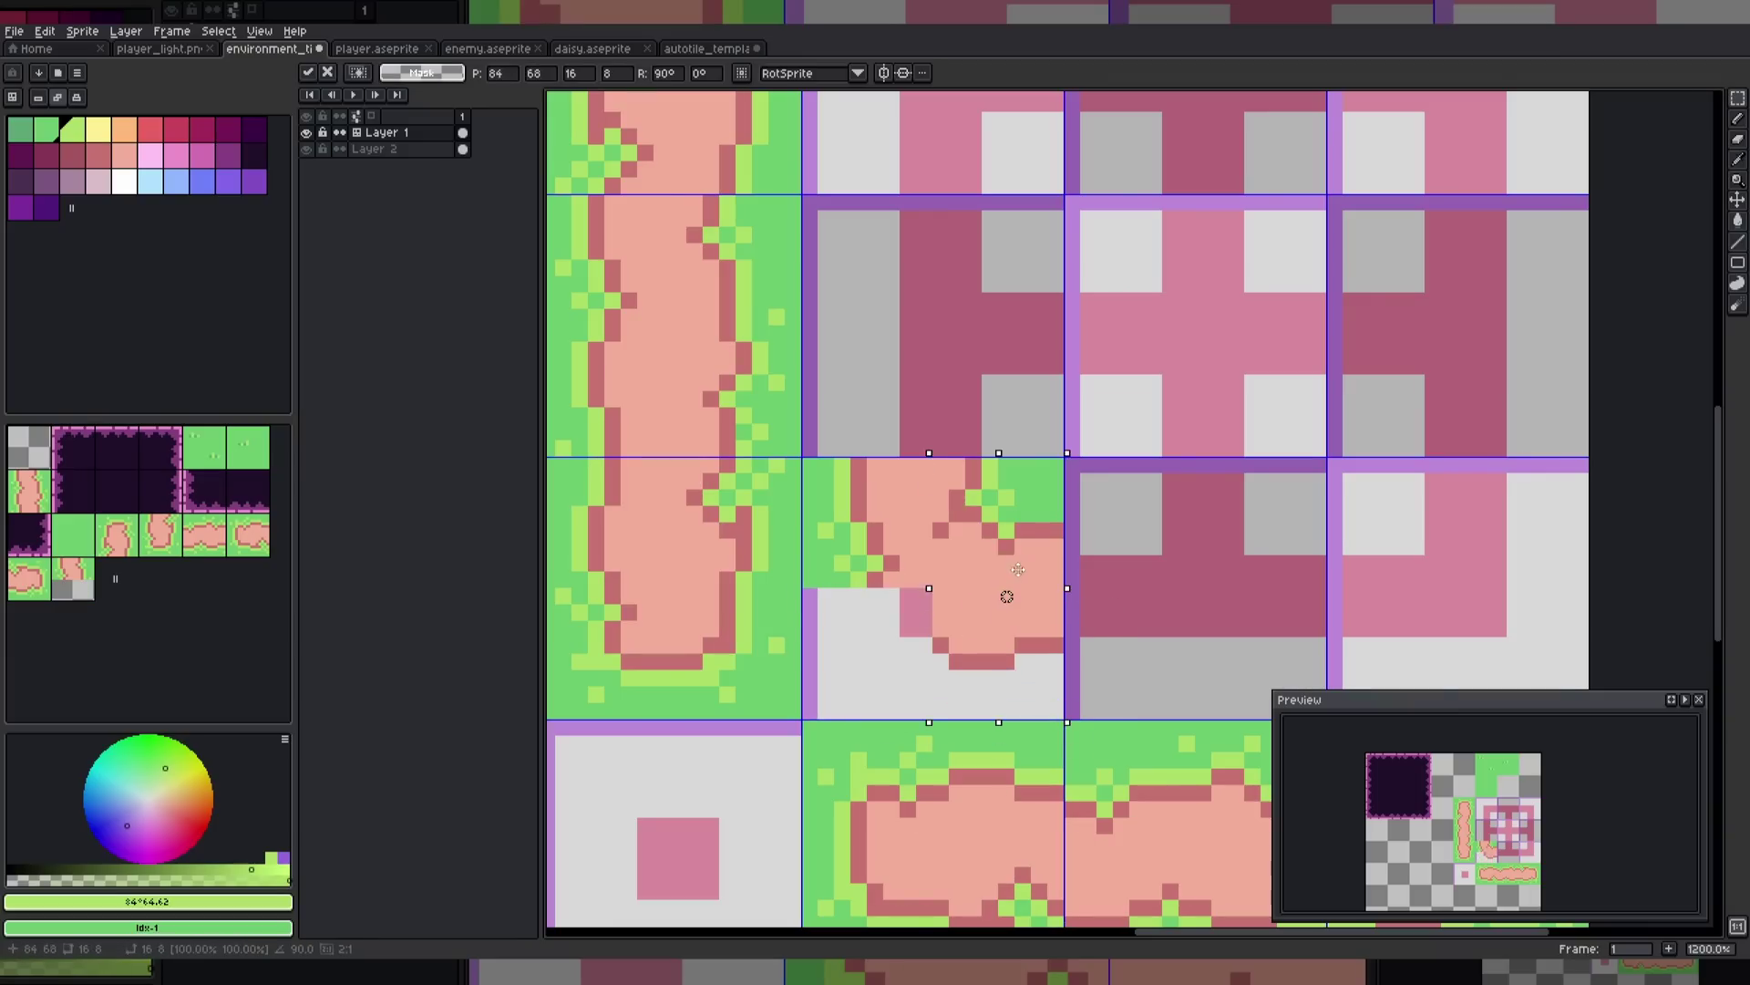
{"action": "scroll", "coordinate": [957, 541], "scroll_direction": "right", "scroll_amount": 1}
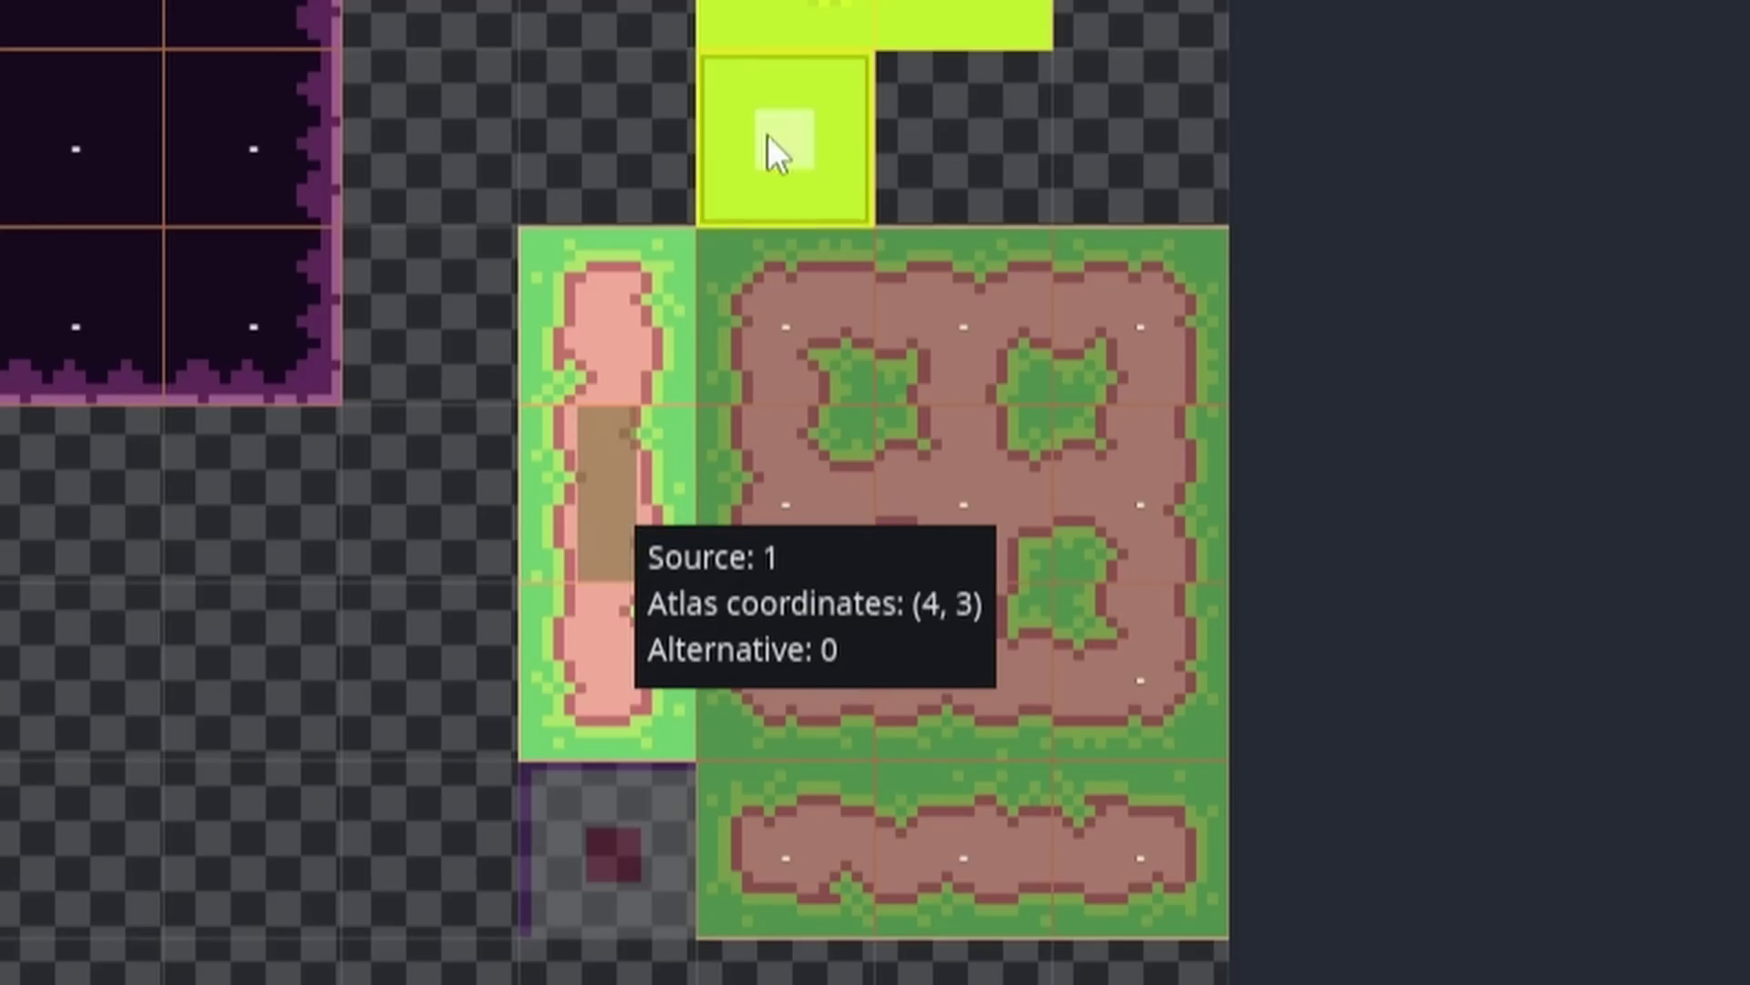
{"action": "left_click", "coordinate": [649, 324]}
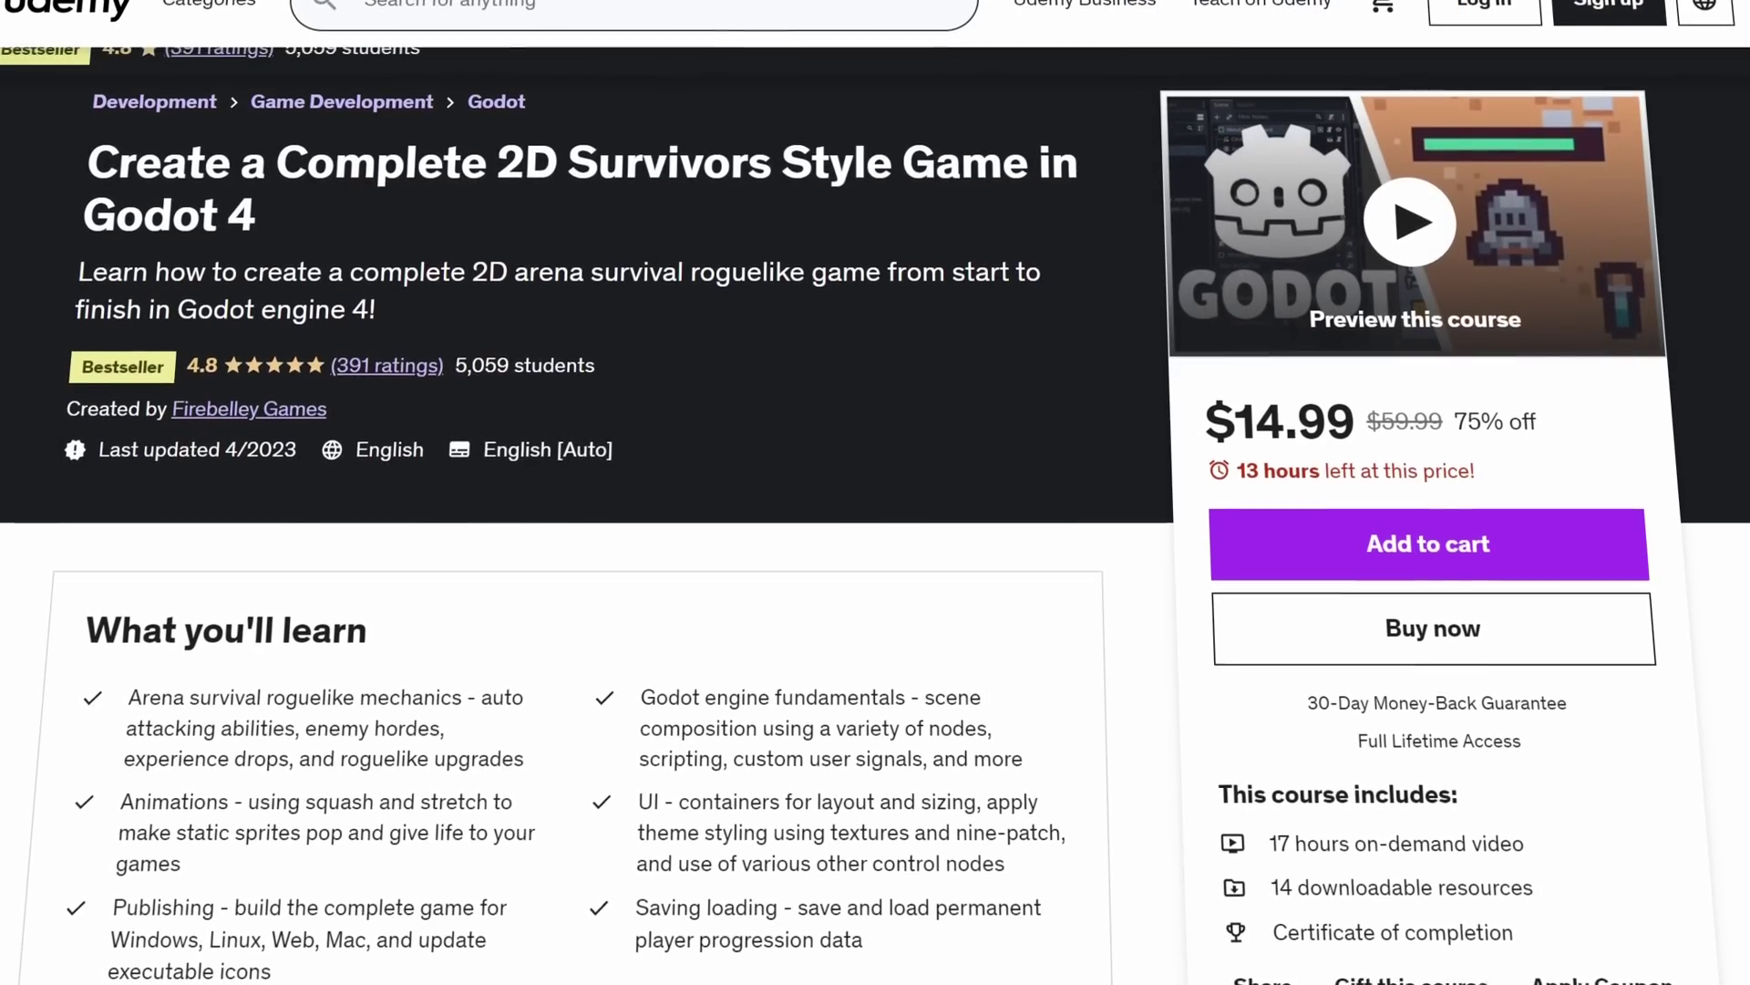
Scroll through the course's 'What you'll learn' and course content sections
{"action": "scroll", "coordinate": [875, 493], "scroll_direction": "down", "scroll_amount": 1}
{"action": "scroll", "coordinate": [875, 492], "scroll_direction": "down", "scroll_amount": 1}
{"action": "scroll", "coordinate": [875, 492], "scroll_direction": "down", "scroll_amount": 1}
{"action": "scroll", "coordinate": [875, 492], "scroll_direction": "down", "scroll_amount": 1}
{"action": "scroll", "coordinate": [875, 493], "scroll_direction": "down", "scroll_amount": 1}
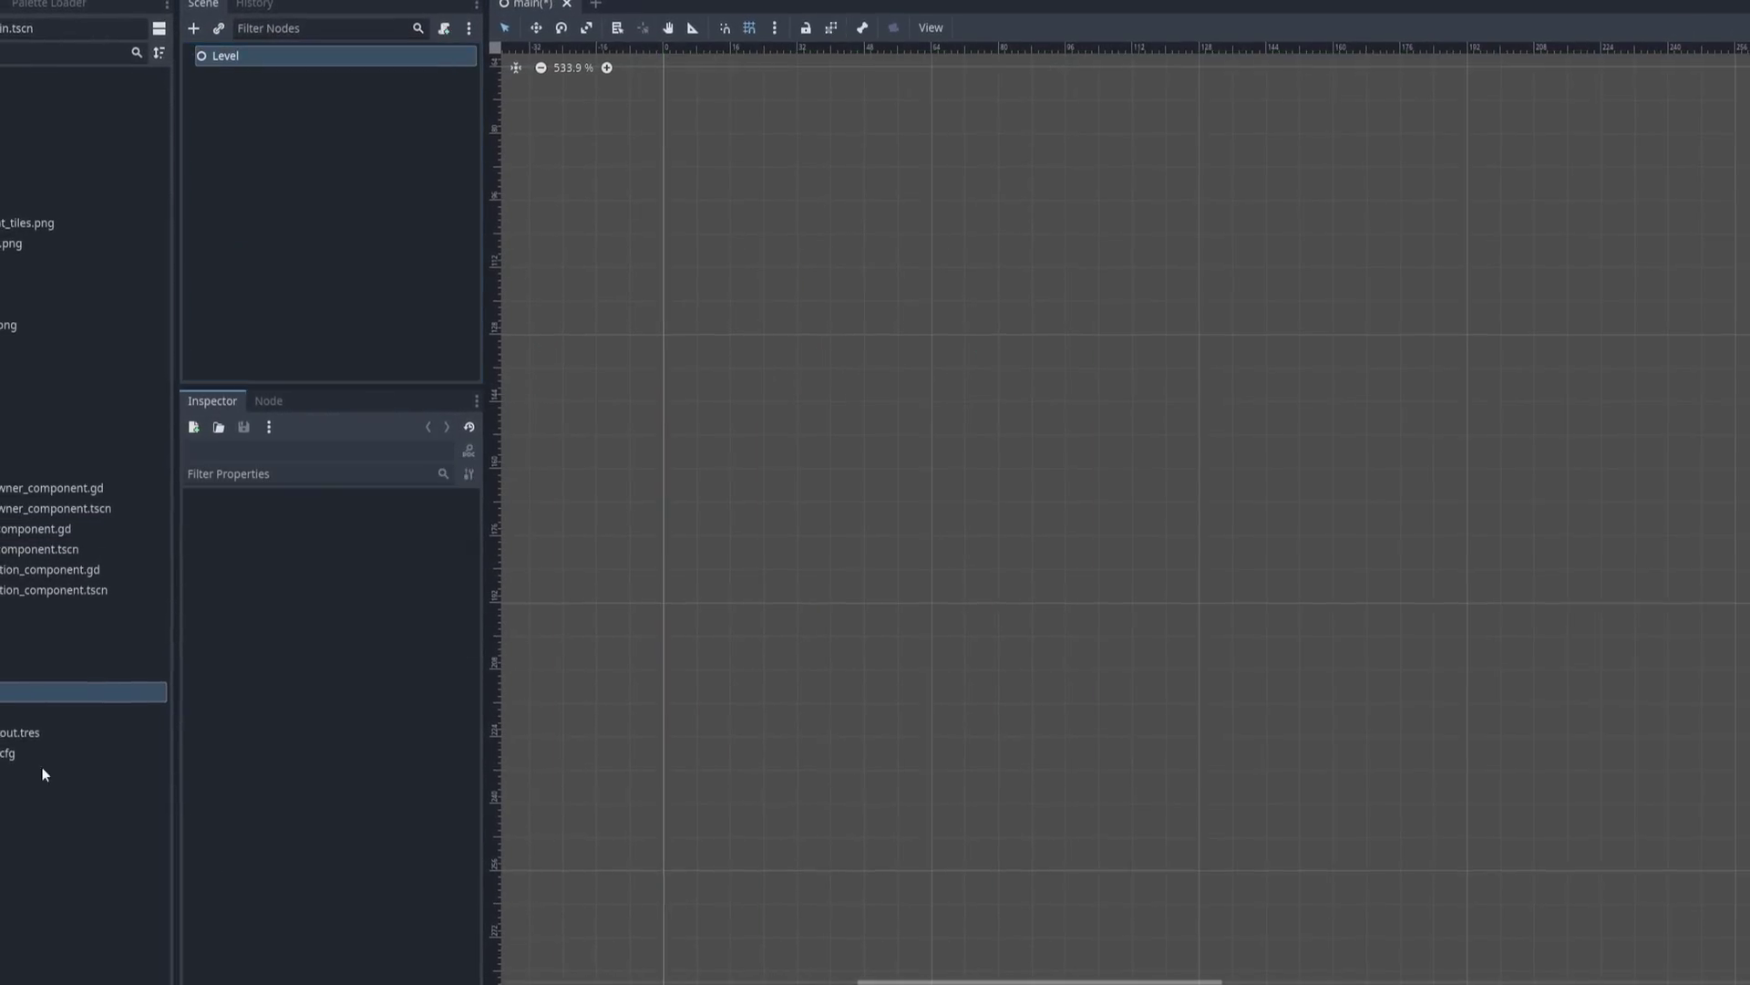
Add a one-shot LevelTimer under Level and connect its timeout to on_level_timer_timeout in _ready
{"action": "right_click", "coordinate": [304, 64]}
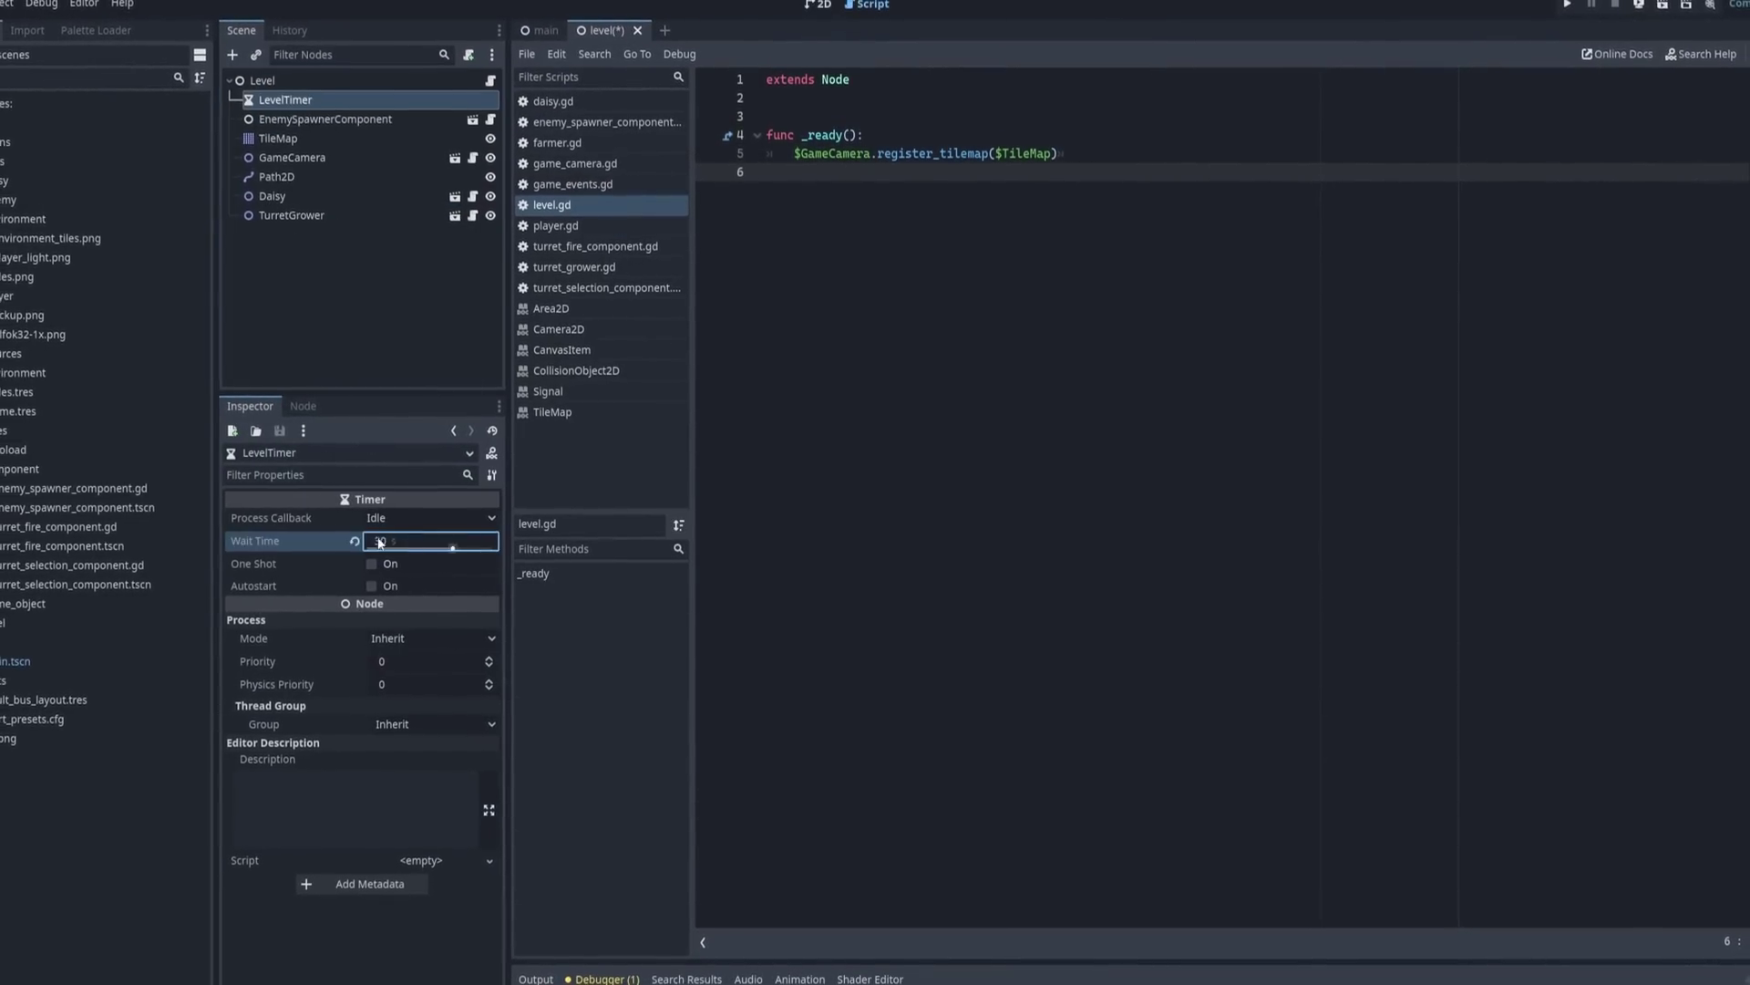
{"action": "left_click", "coordinate": [371, 564]}
{"action": "left_click", "coordinate": [875, 171]}
{"action": "type", "text": "$LevelTimer.timeout.connect(on_level_timer_timeout)"}
{"action": "key", "text": "Return"}
{"action": "key", "text": "Return"}
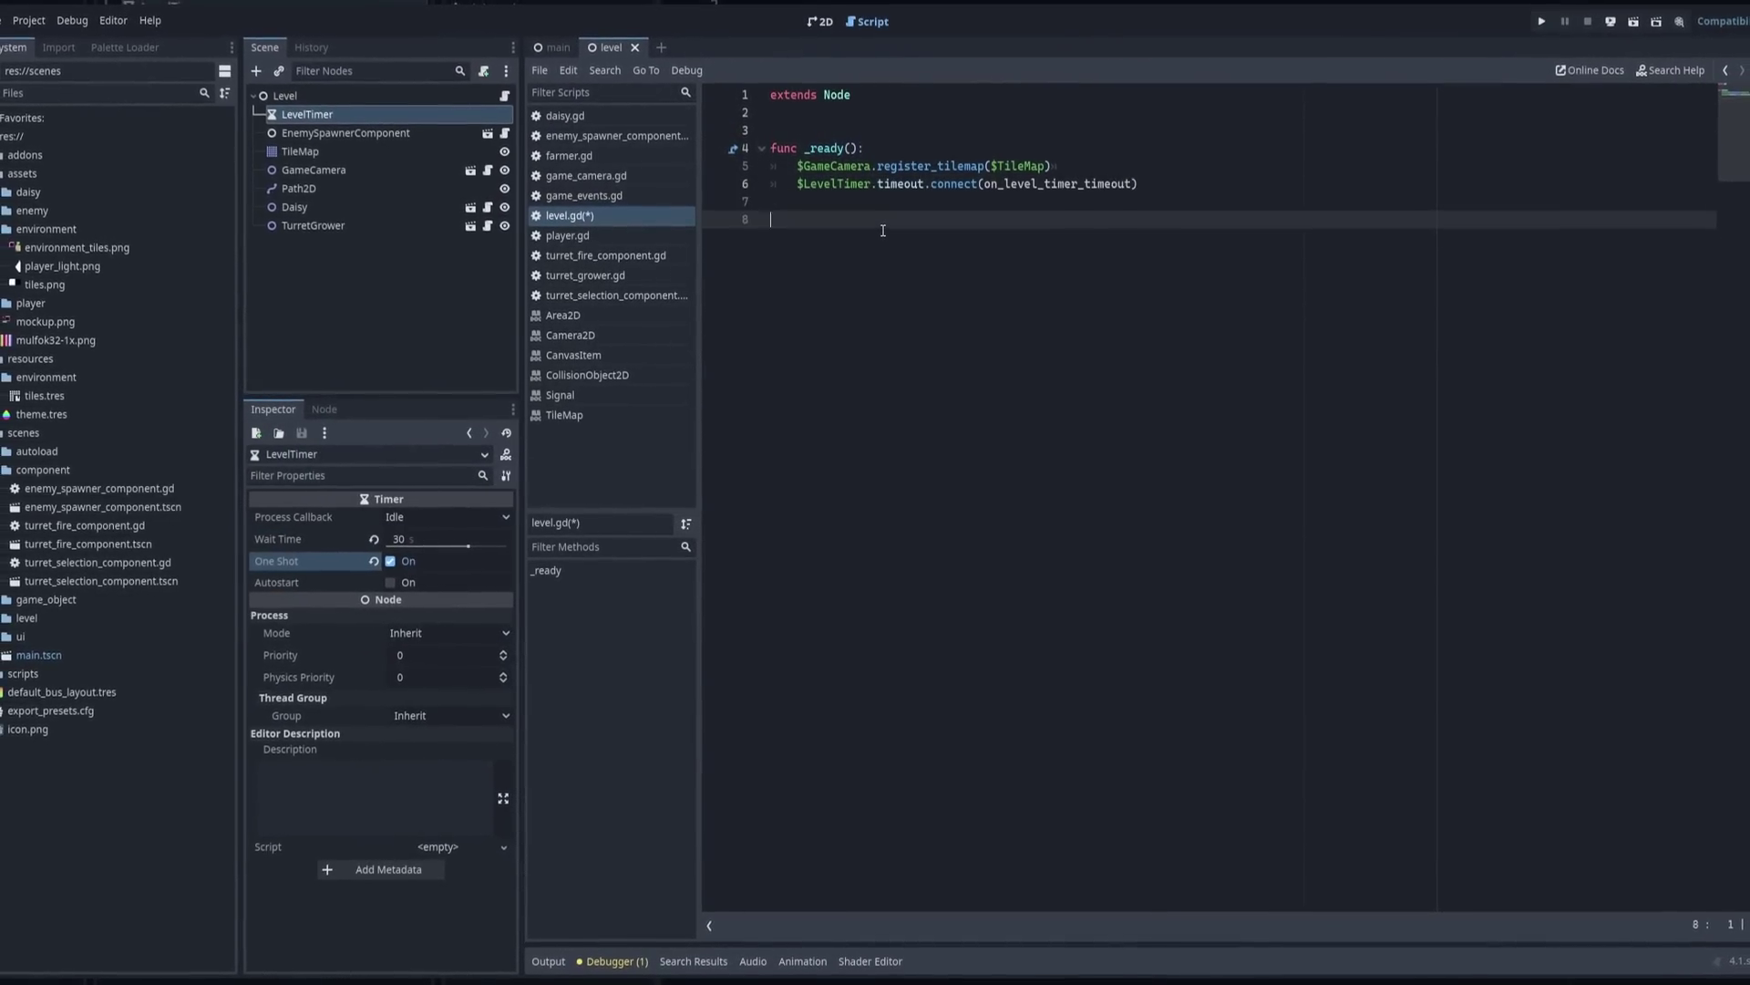
Declare signal level_completed and emit it from on_level_timer_timeout
{"action": "type", "text": "signal level_completedfunc on_level_timer_timeout(): \tlevel_completed"}
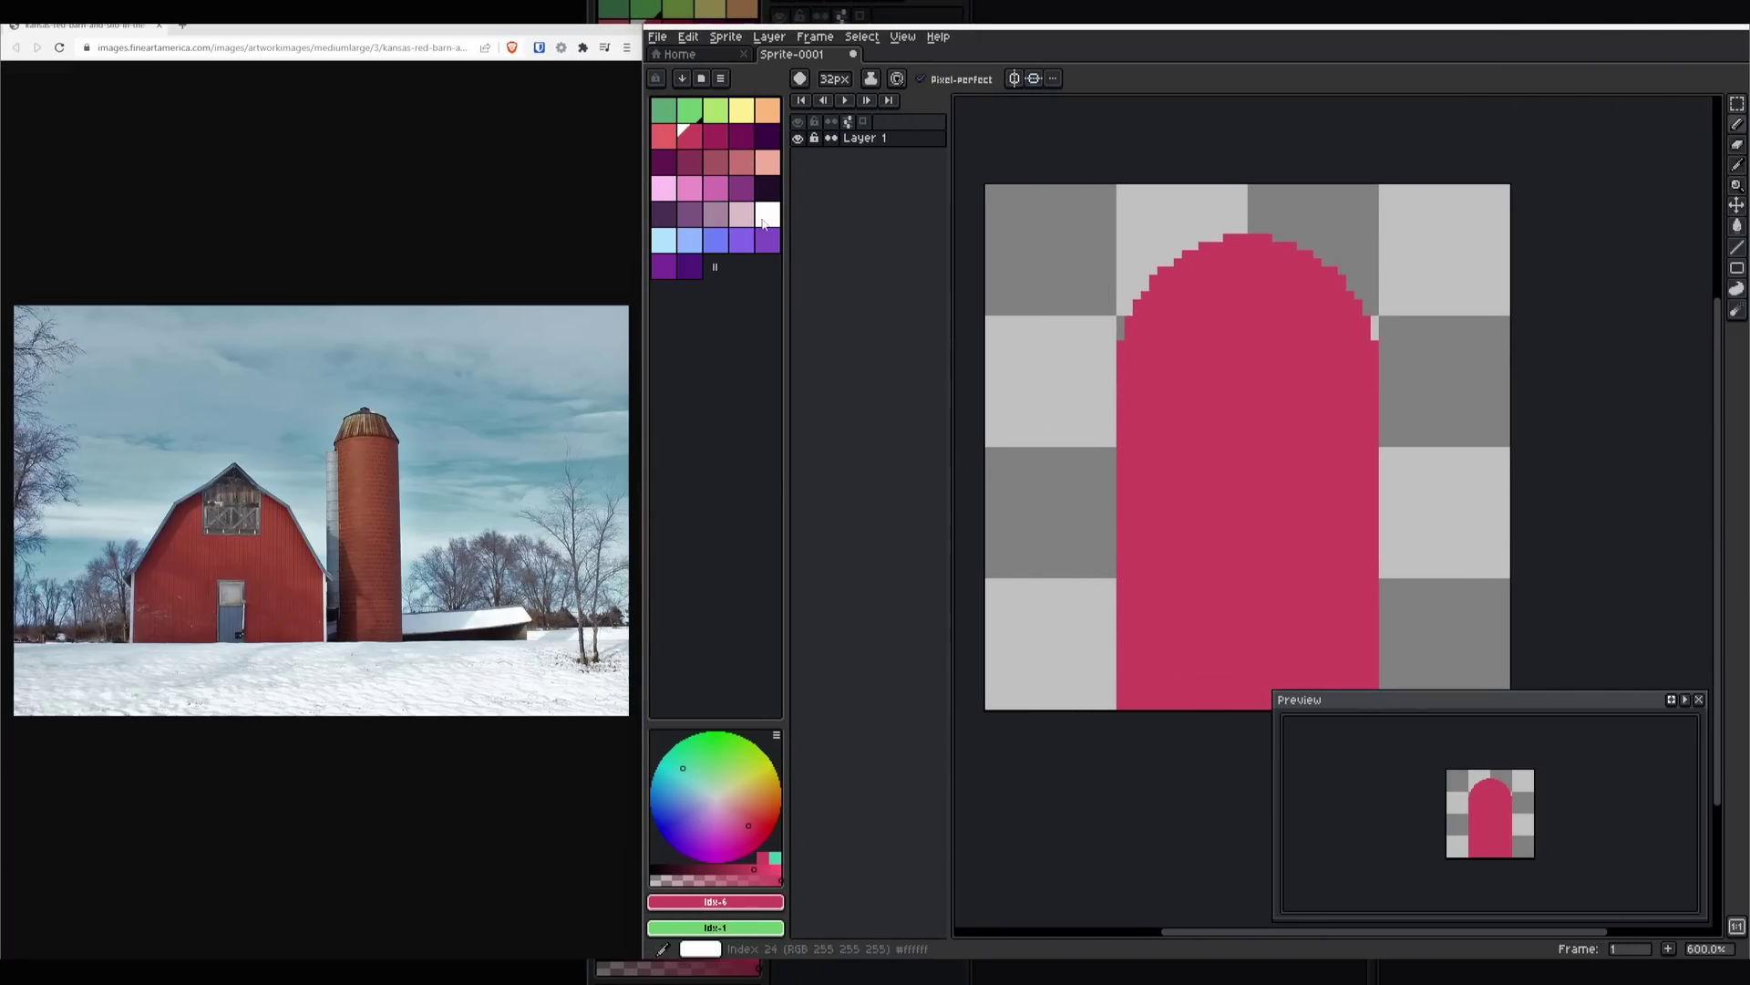
{"action": "scroll", "coordinate": [1222, 647], "scroll_direction": "up", "scroll_amount": 3}
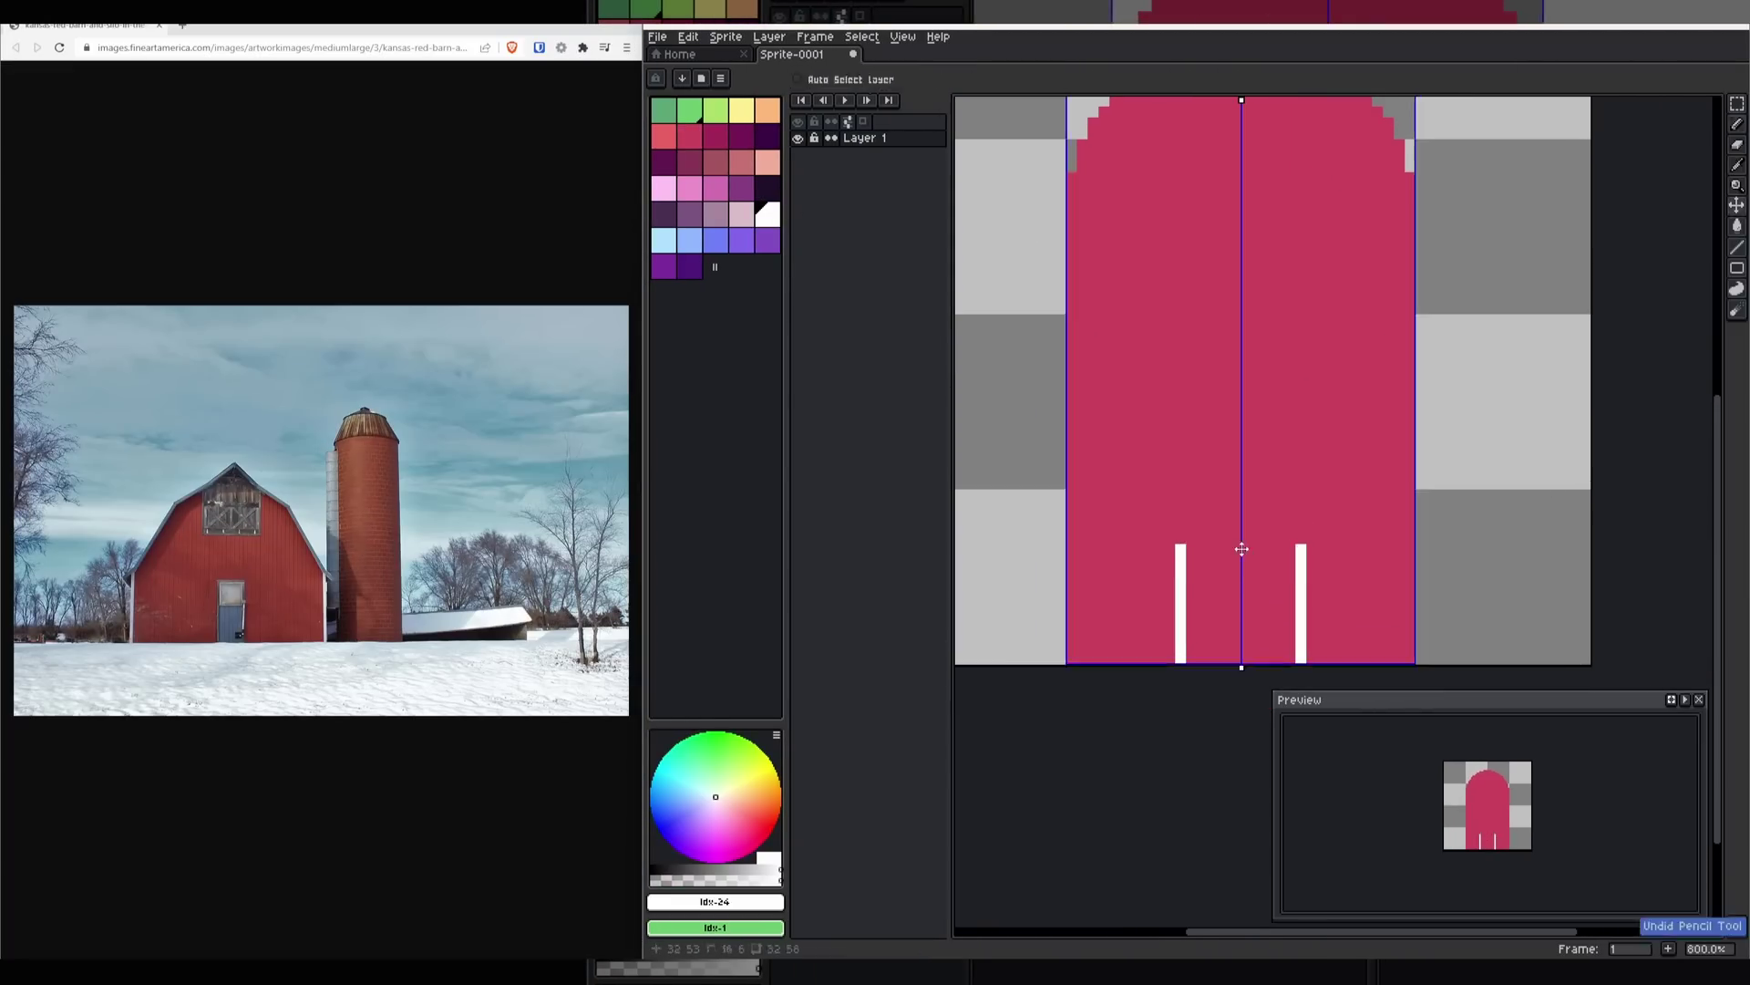
{"action": "left_click_drag", "start_coordinate": [1061, 340], "coordinate": [1061, 492]}
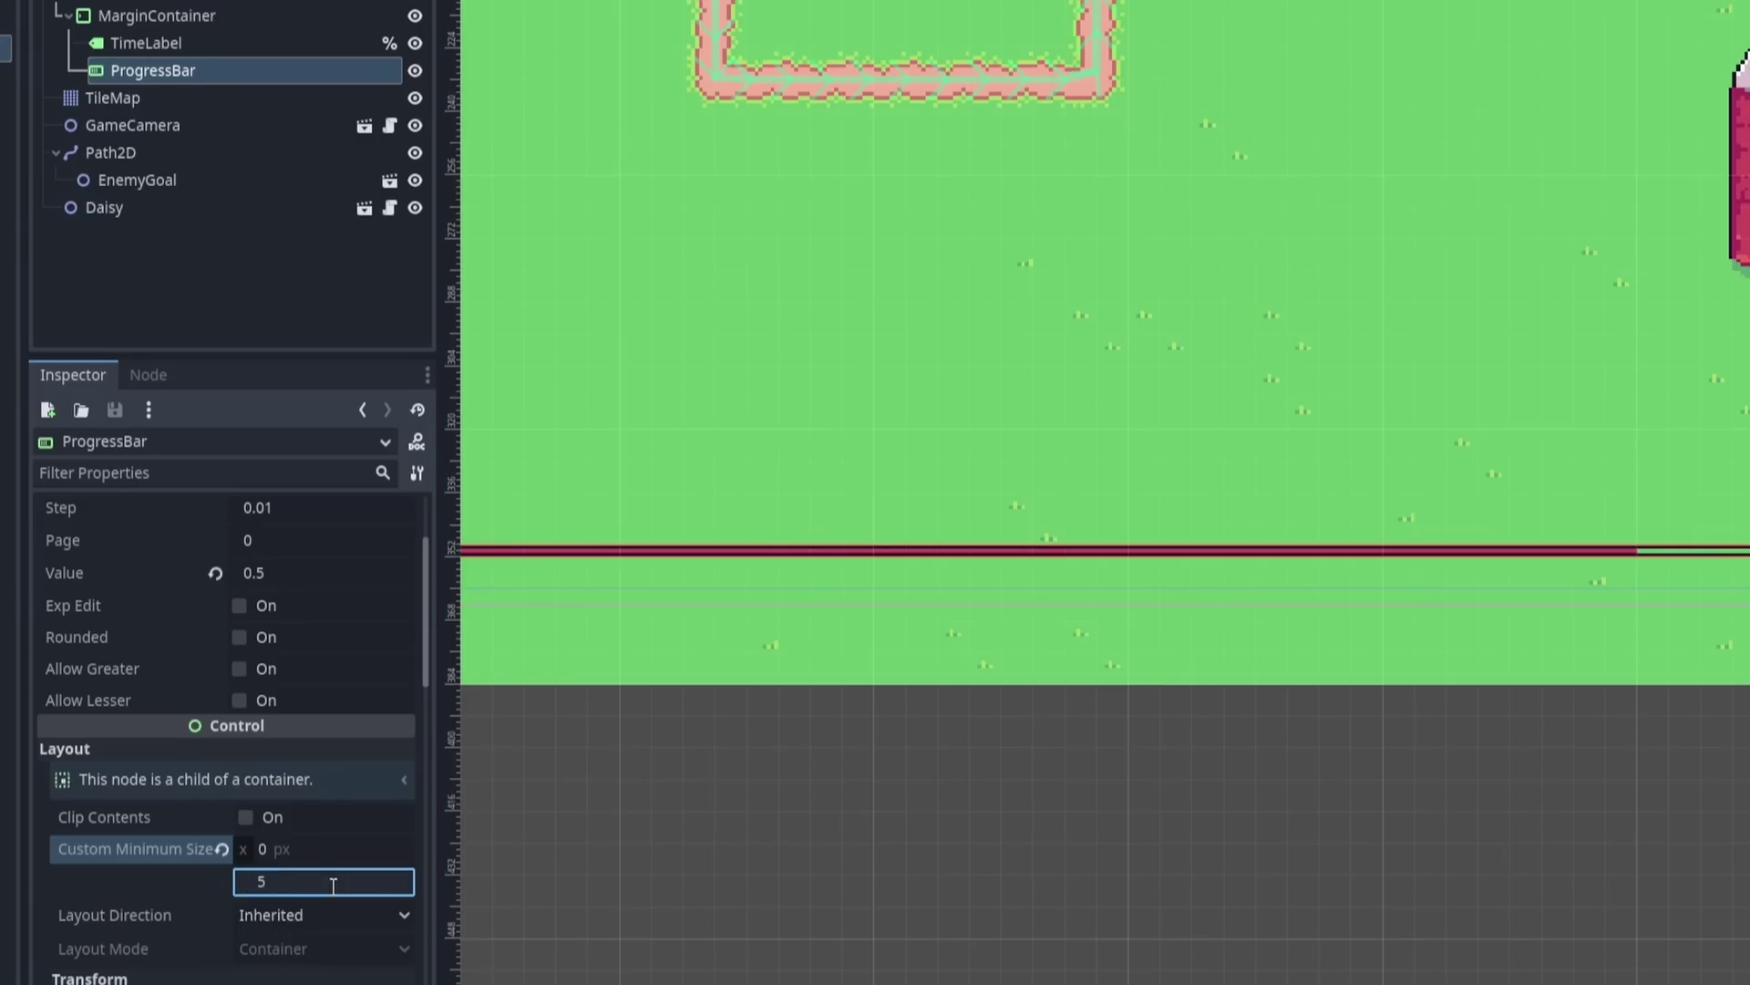
Scroll the Inspector up toward the ProgressBar's Layout settings
{"action": "scroll", "coordinate": [1451, 519], "scroll_direction": "up", "scroll_amount": 3}
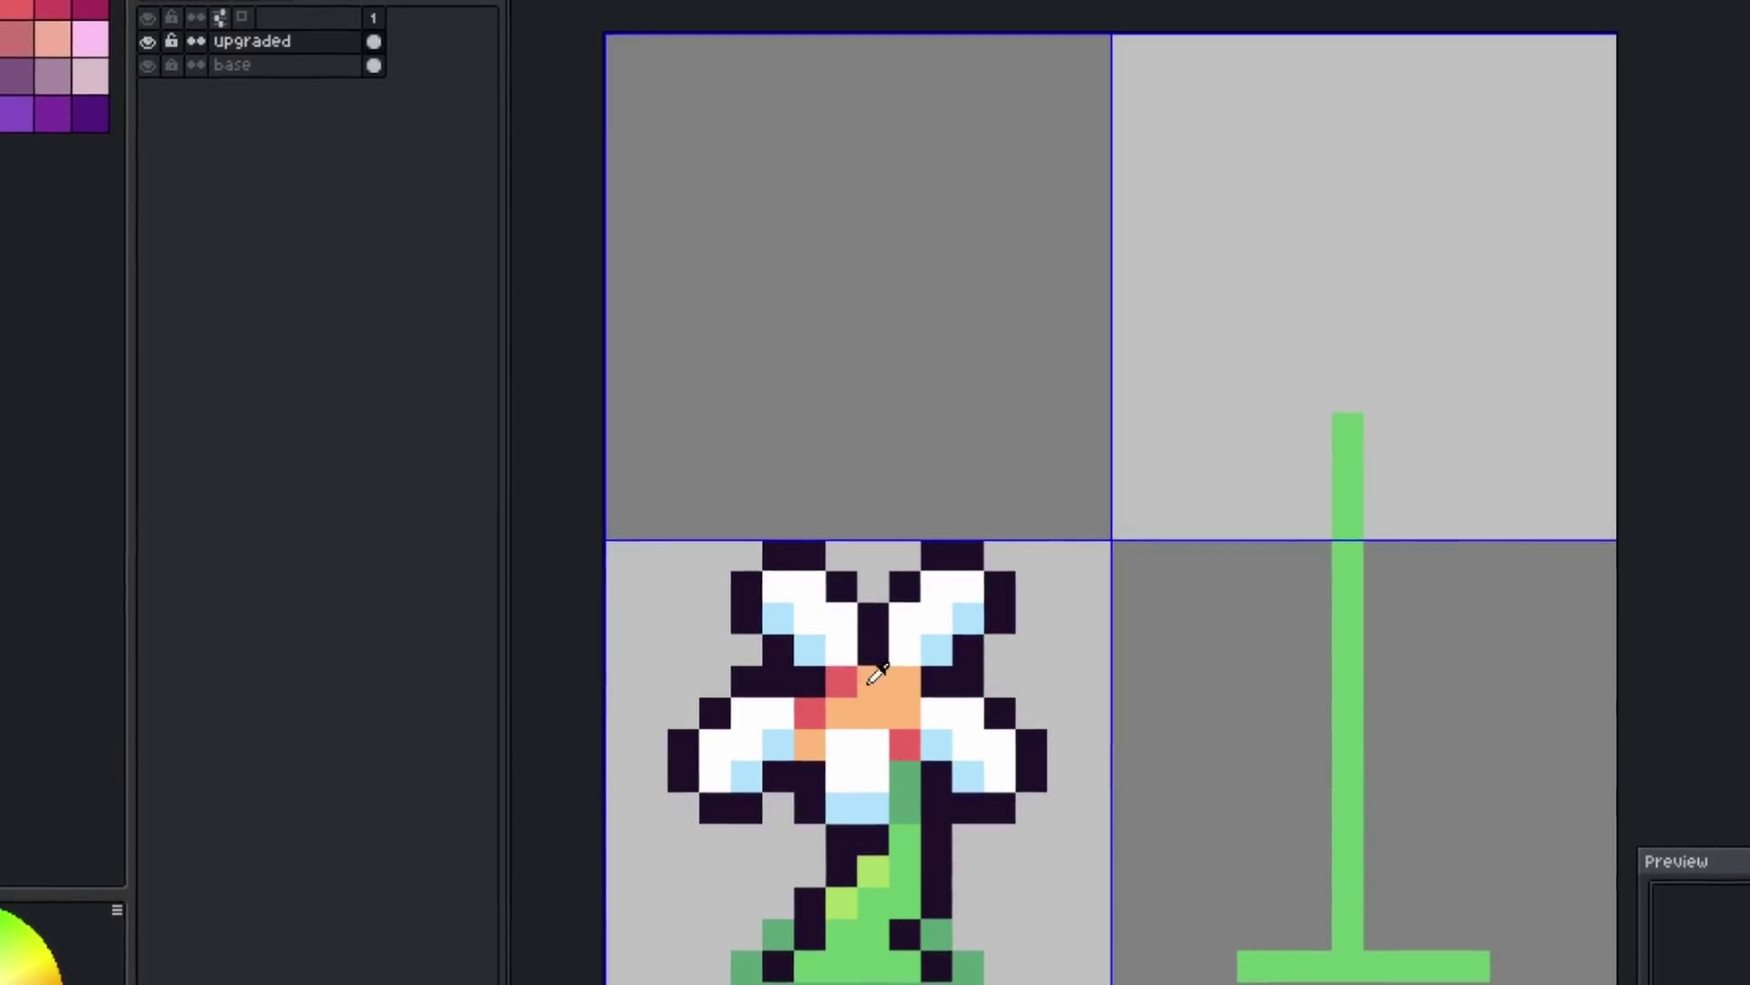
Eyedrop the base daisy's orange centre colour to use for the upgraded daisy
{"action": "left_click", "coordinate": [888, 670], "text": "alt"}
{"action": "scroll", "coordinate": [1356, 320], "scroll_direction": "up", "scroll_amount": 3, "text": "ctrl"}
{"action": "scroll", "coordinate": [1340, 258], "scroll_direction": "down", "scroll_amount": 1, "text": "ctrl"}
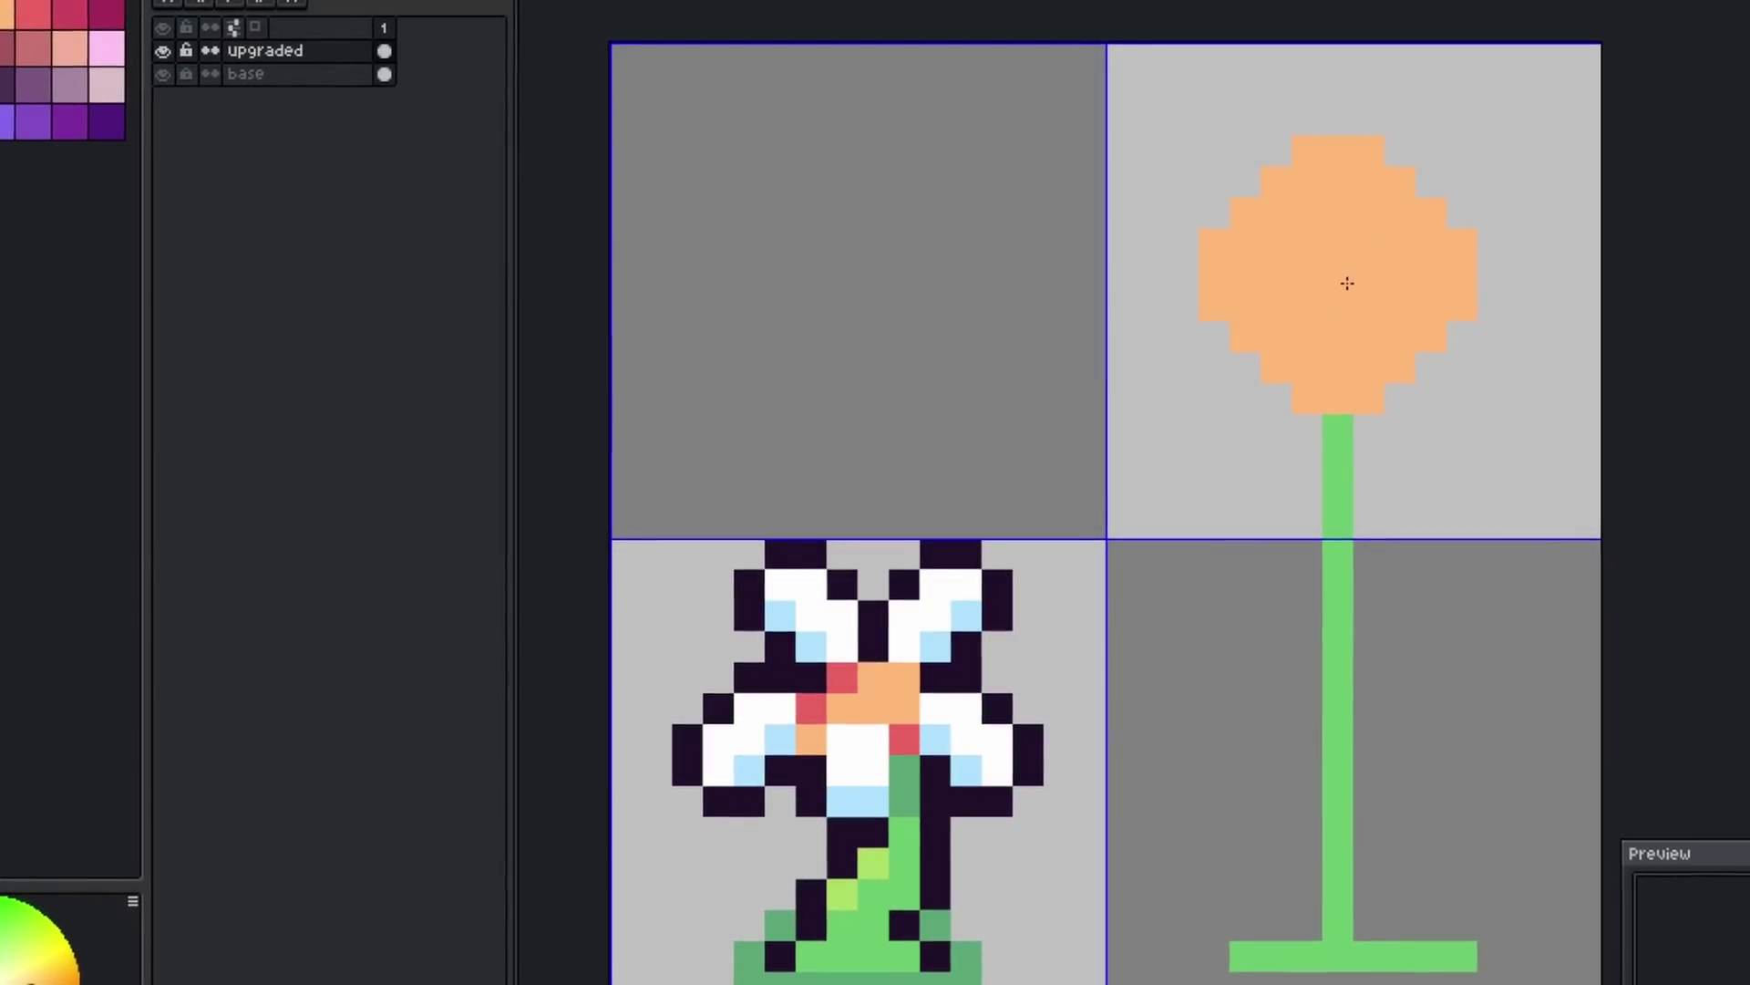
{"action": "scroll", "coordinate": [1344, 281], "scroll_direction": "down", "scroll_amount": 3, "text": "ctrl"}
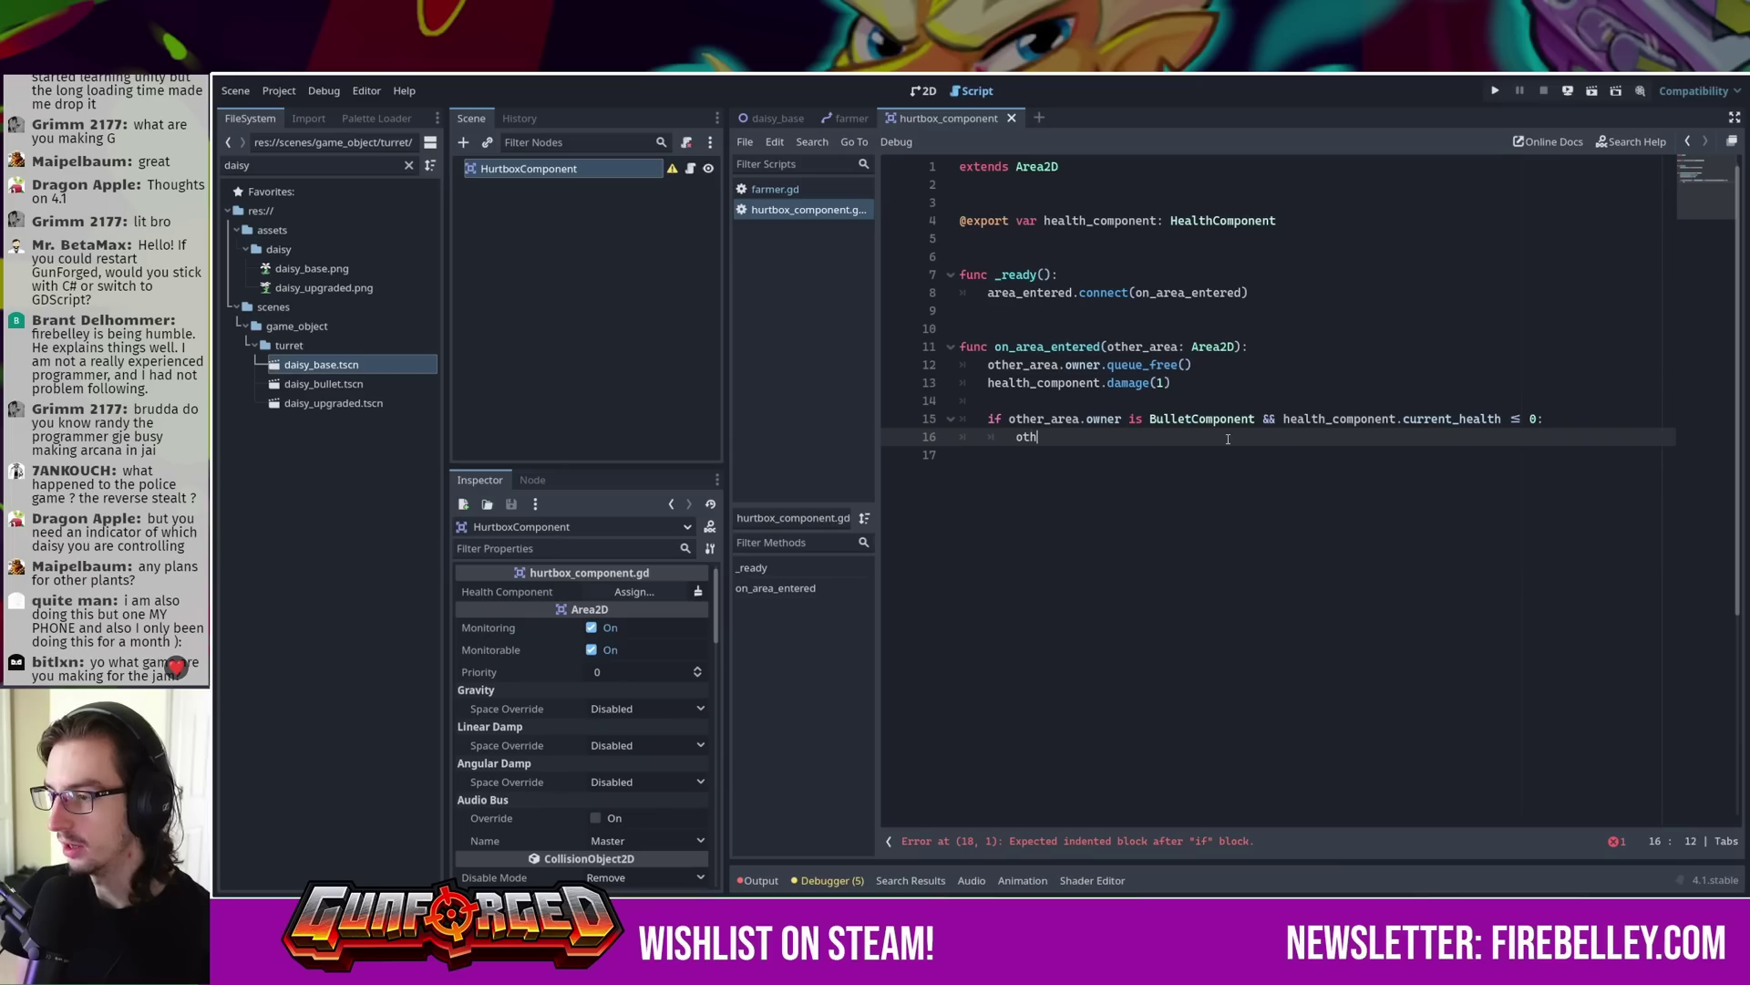
{"action": "type", "text": "er_area.owner.q"}
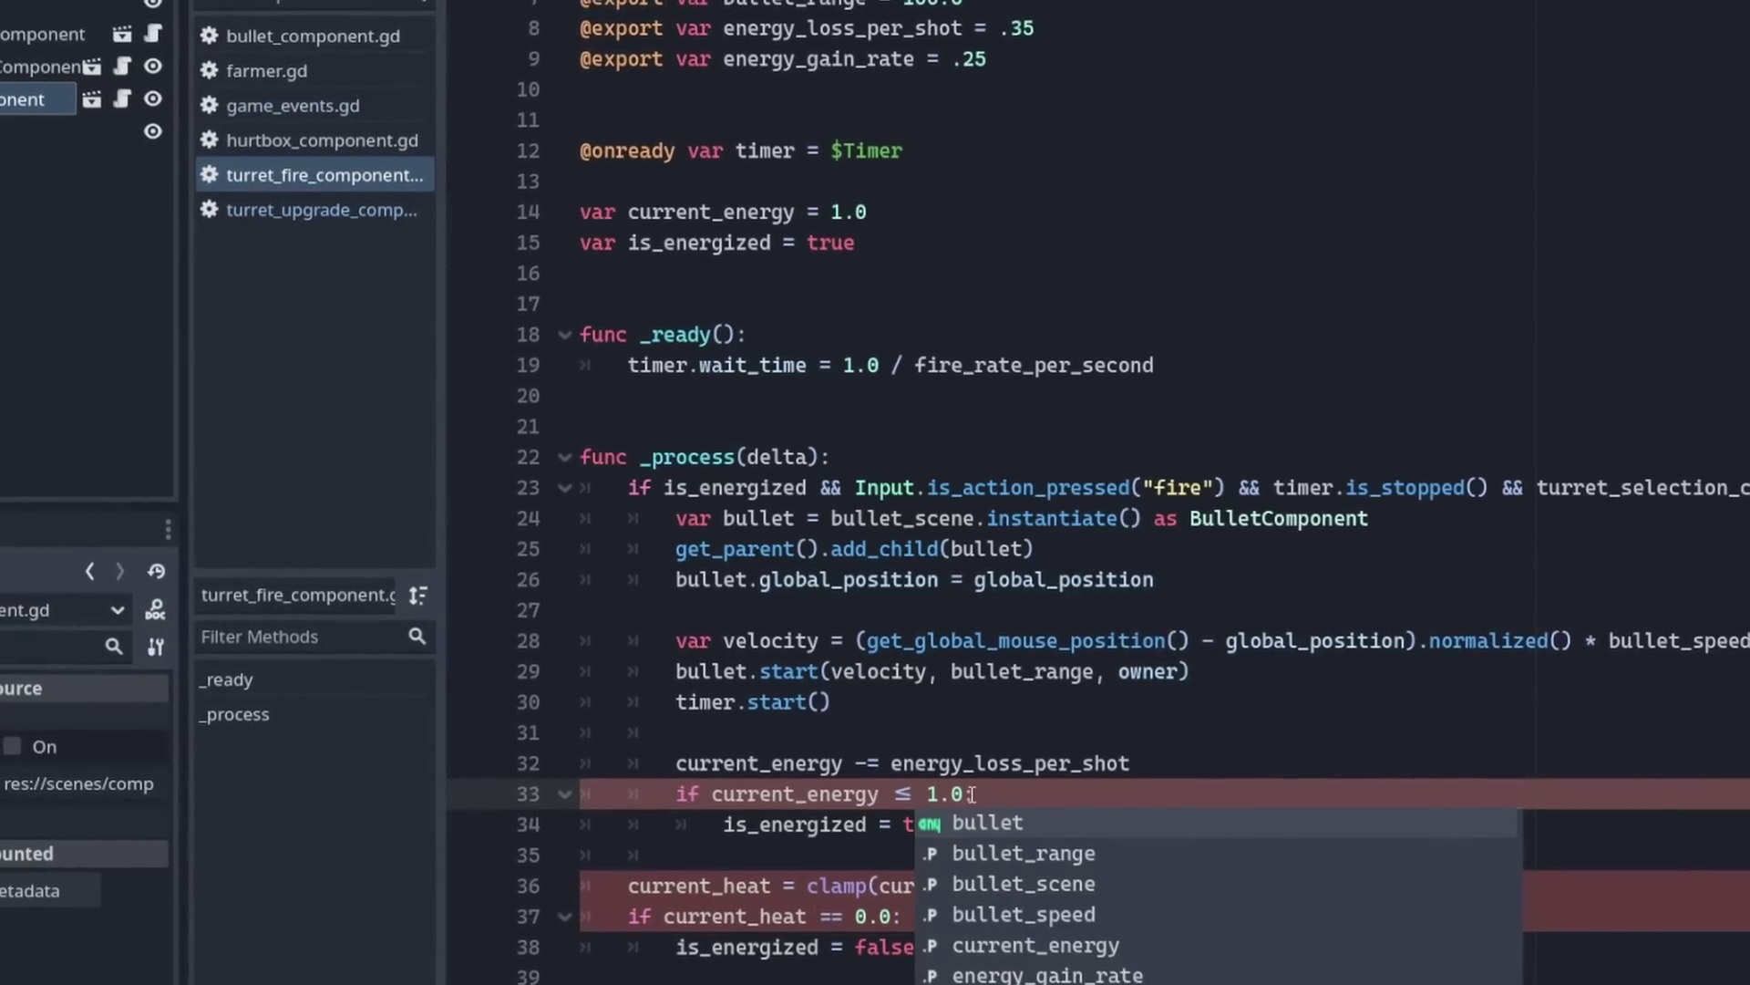
Change the energy check to 0.0 with is_energized set to false, then save and test-run
{"action": "key", "text": "Escape"}
{"action": "type", "text": "0.0:"}
{"action": "key", "text": "Down"}
{"action": "key", "text": "Home"}
{"action": "key", "text": "ctrl+shift+Right"}
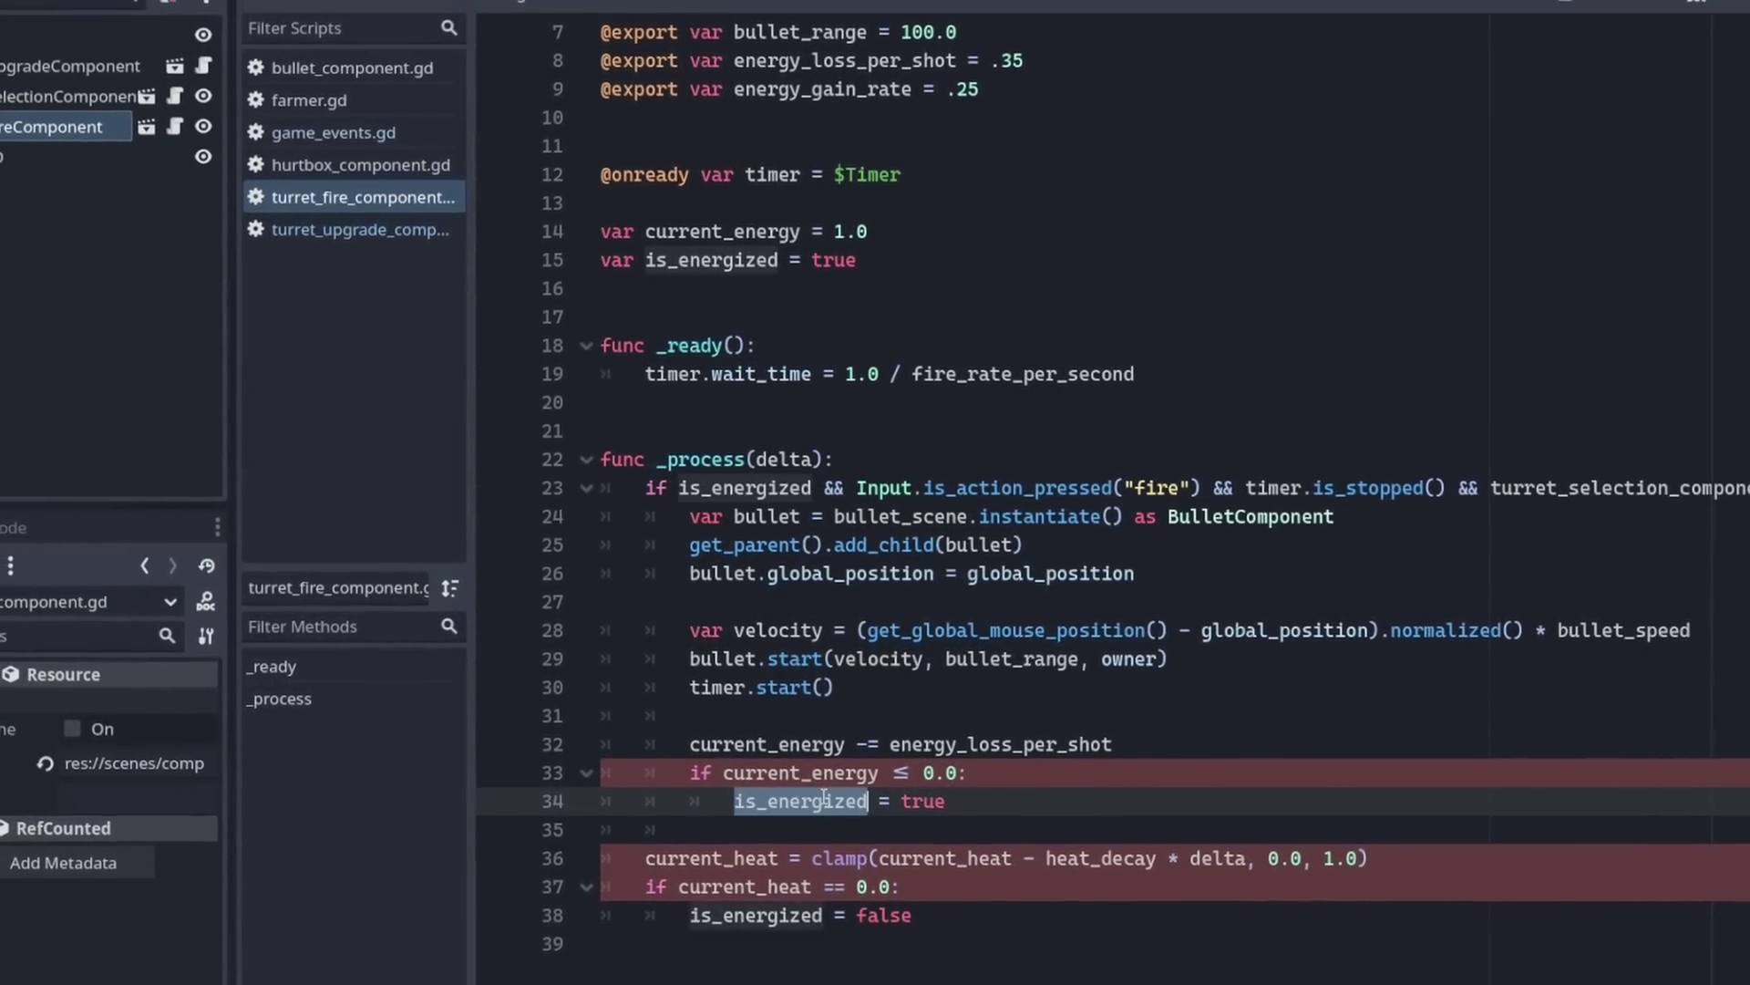
{"action": "key", "text": "End"}
{"action": "key", "text": "ctrl+shift+Left"}
{"action": "type", "text": "fal"}
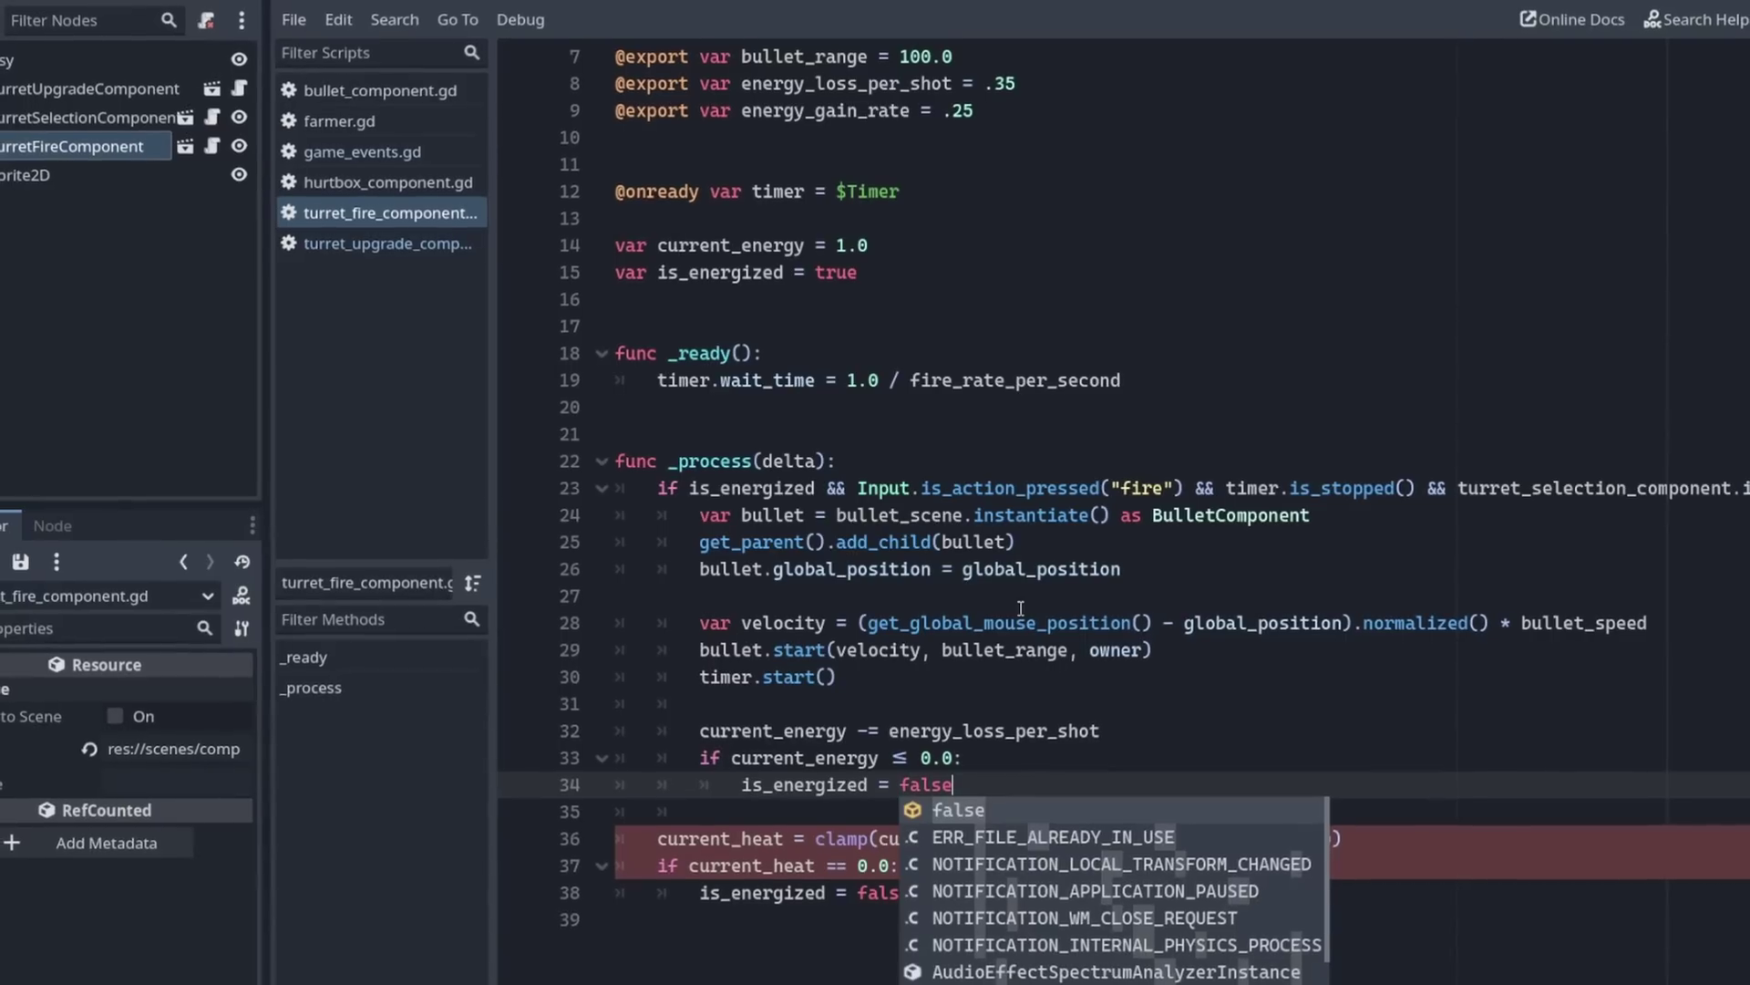
{"action": "key", "text": "Return"}
{"action": "left_click", "coordinate": [762, 489]}
{"action": "left_click", "coordinate": [1176, 727]}
{"action": "key", "text": "ctrl+s"}
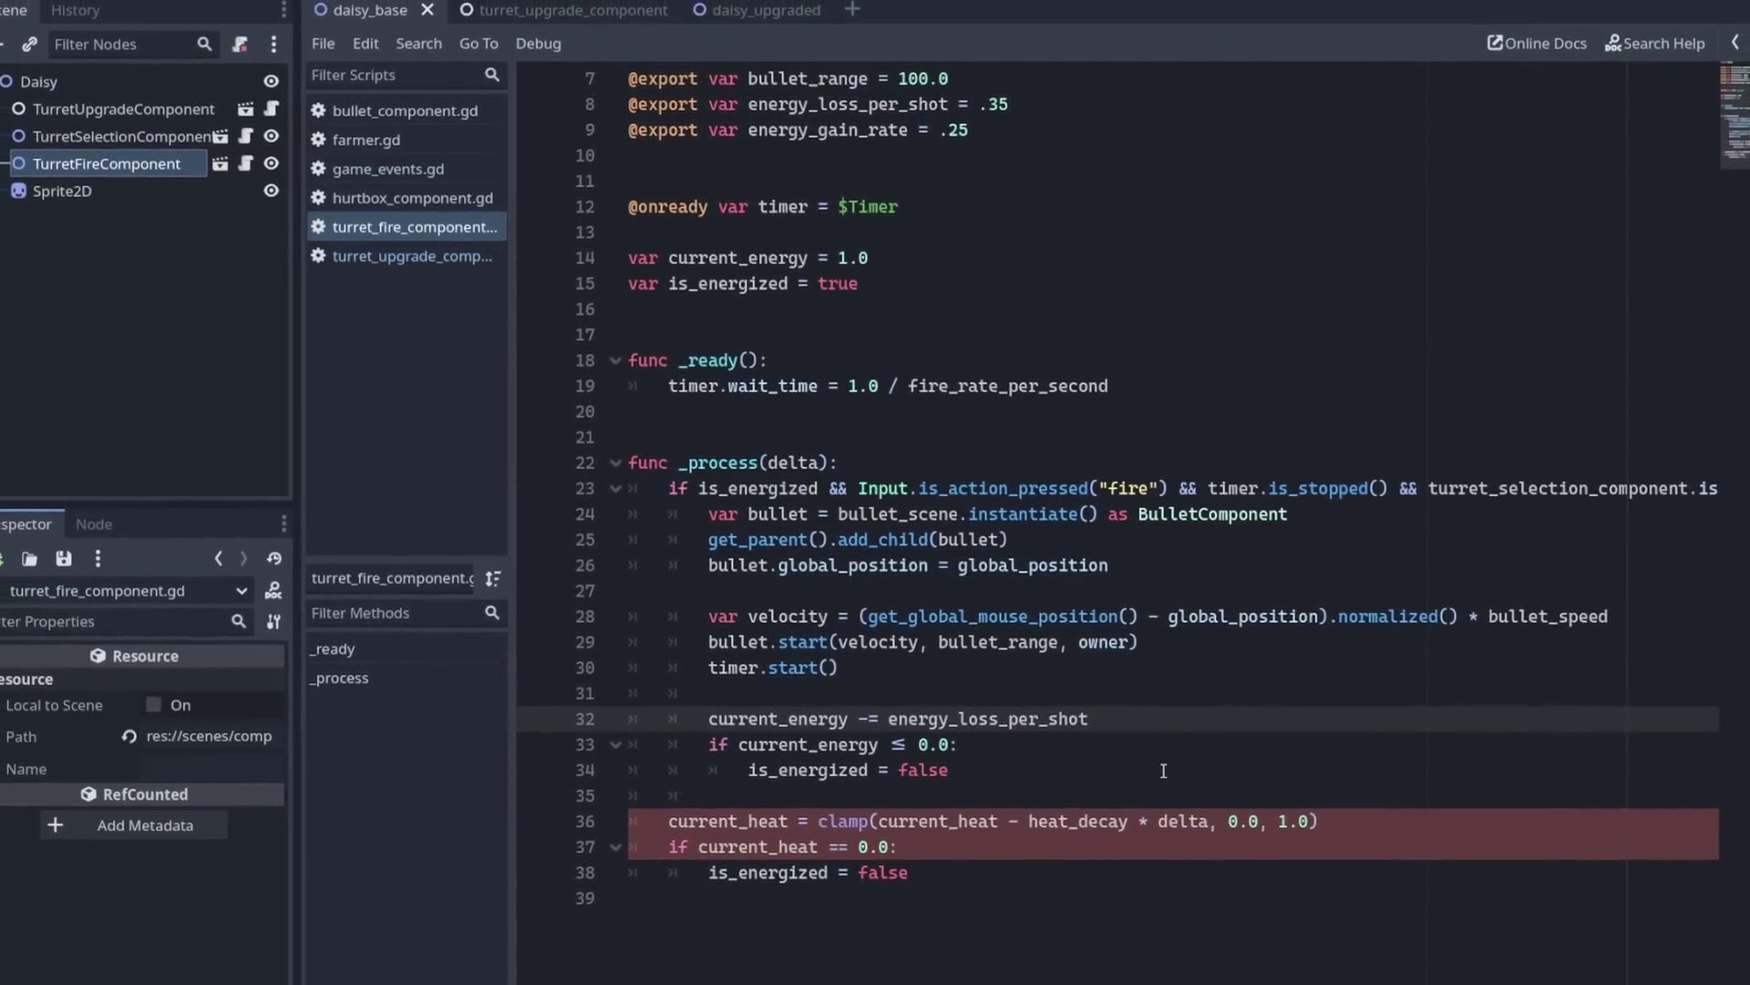
{"action": "key", "text": "F5"}
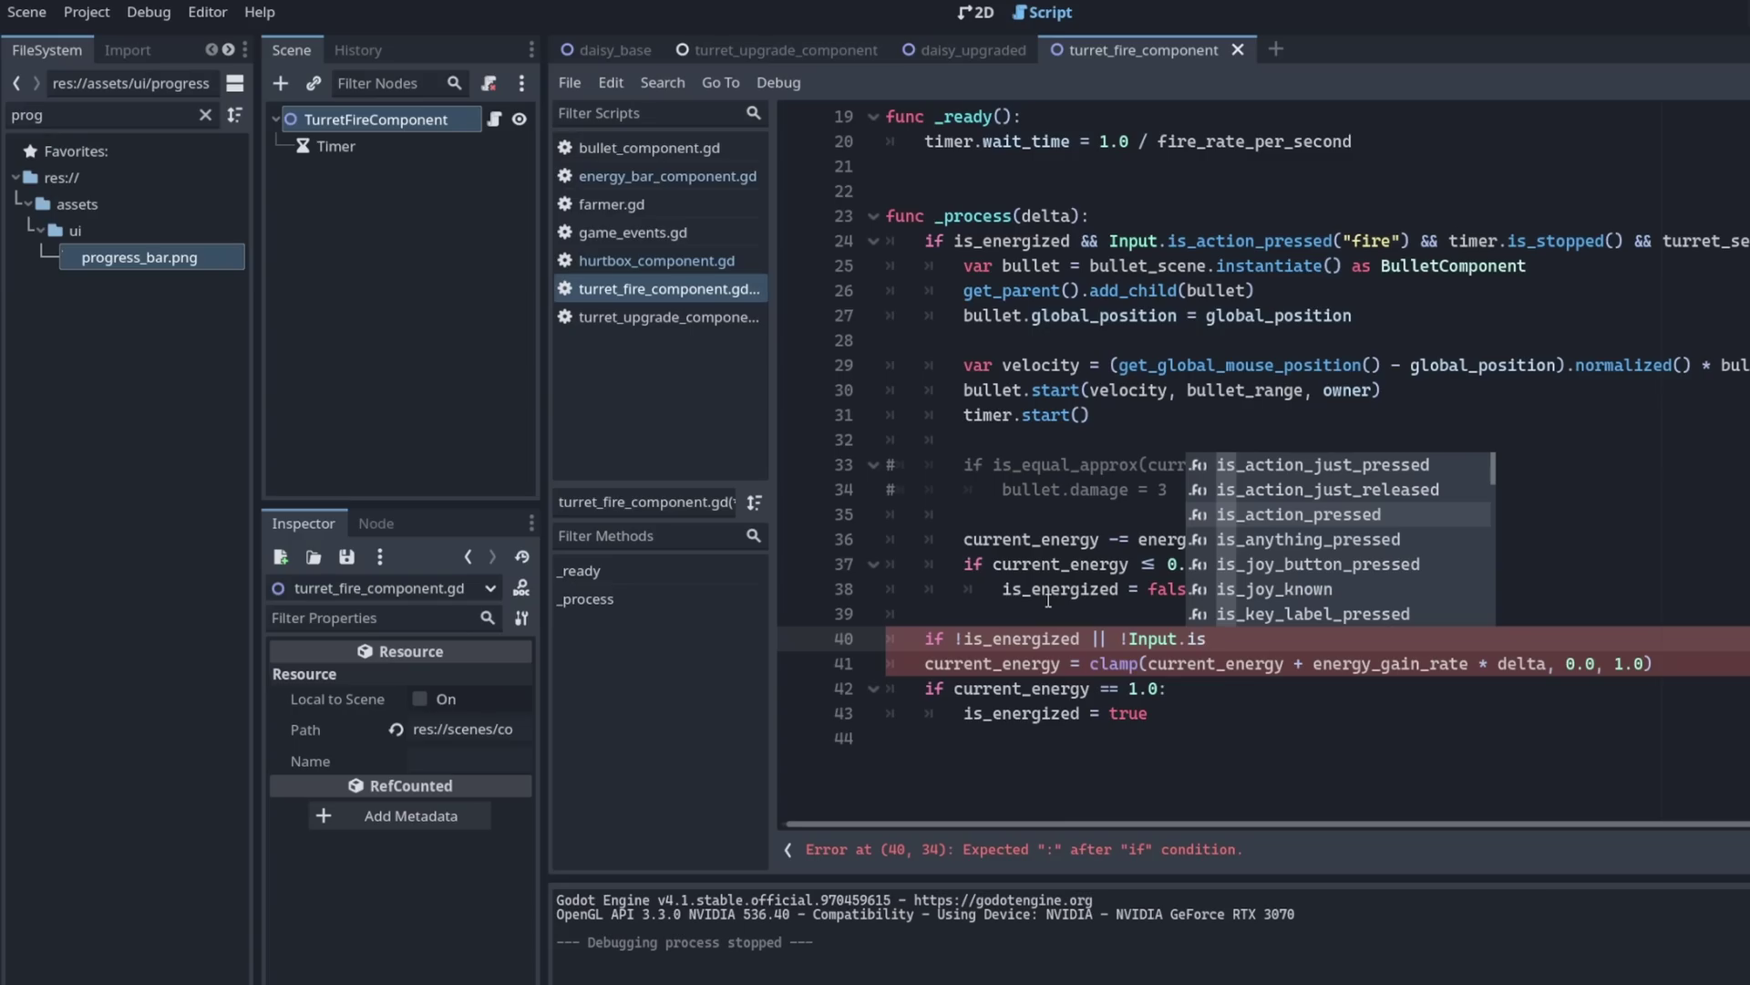
Indent the energy recharge lines under a condition that the "fire" action isn't pressed
{"action": "key", "text": "Return"}
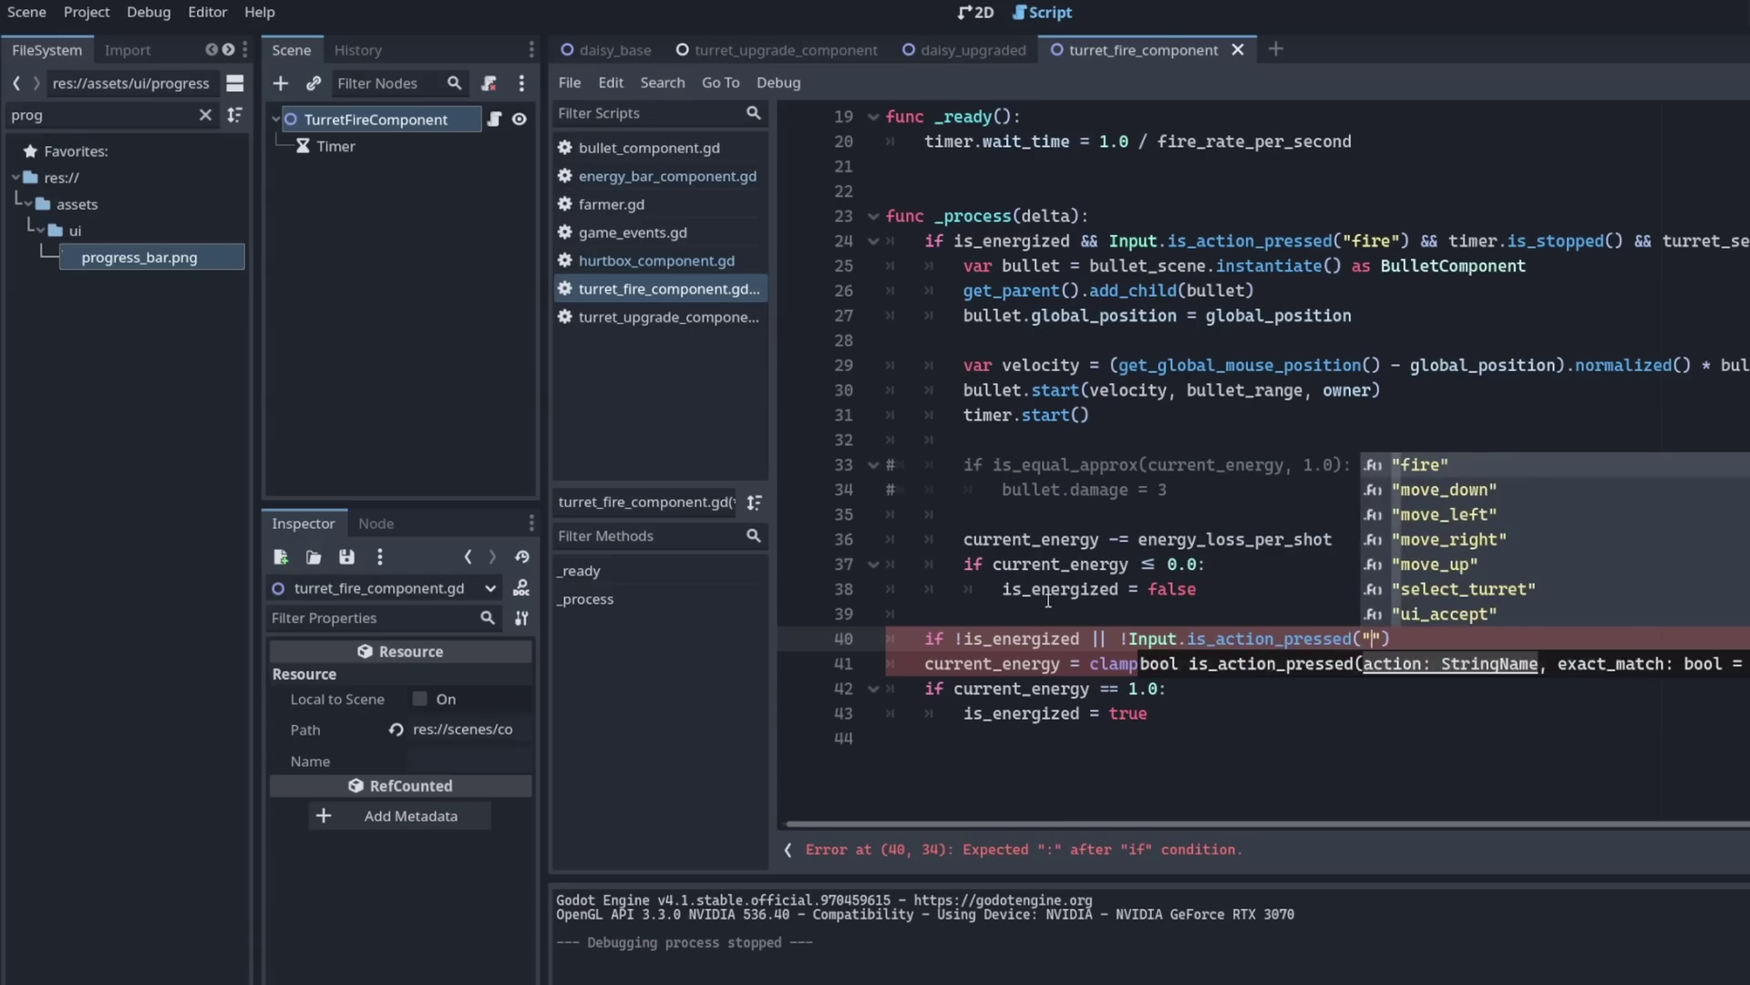
{"action": "key", "text": "Return"}
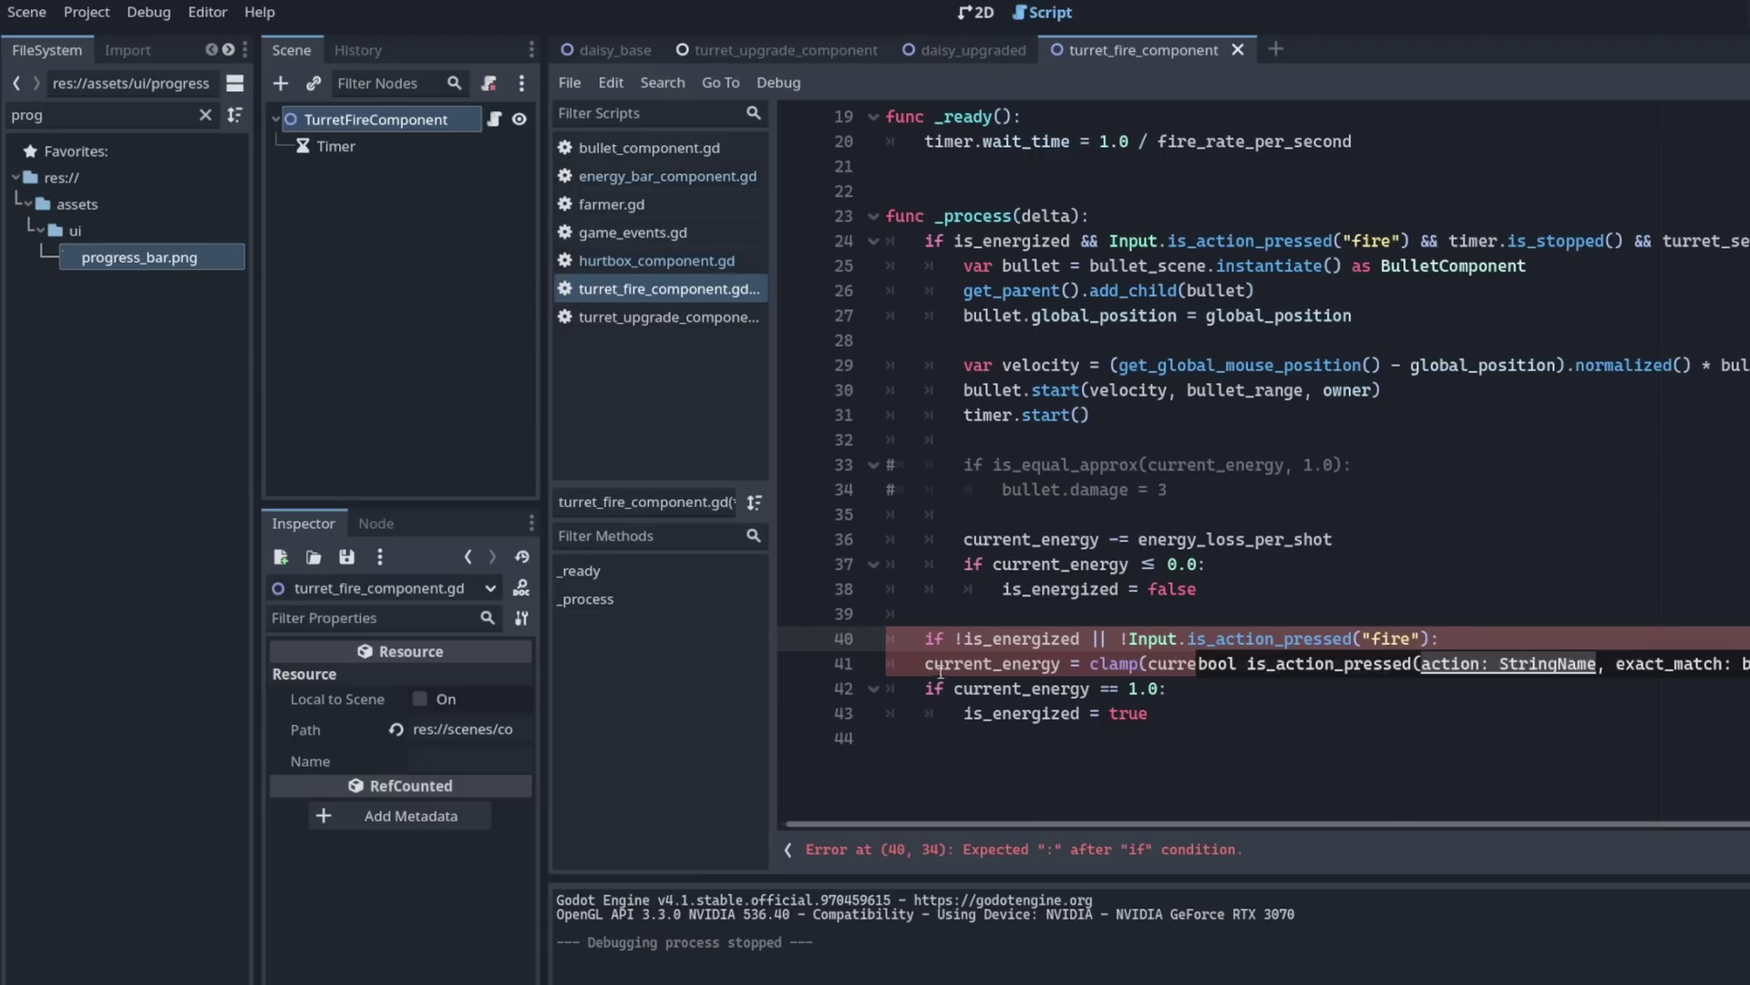
{"action": "left_click_drag", "start_coordinate": [945, 670], "coordinate": [1150, 720]}
{"action": "key", "text": "Tab"}
{"action": "left_click", "coordinate": [1198, 738]}
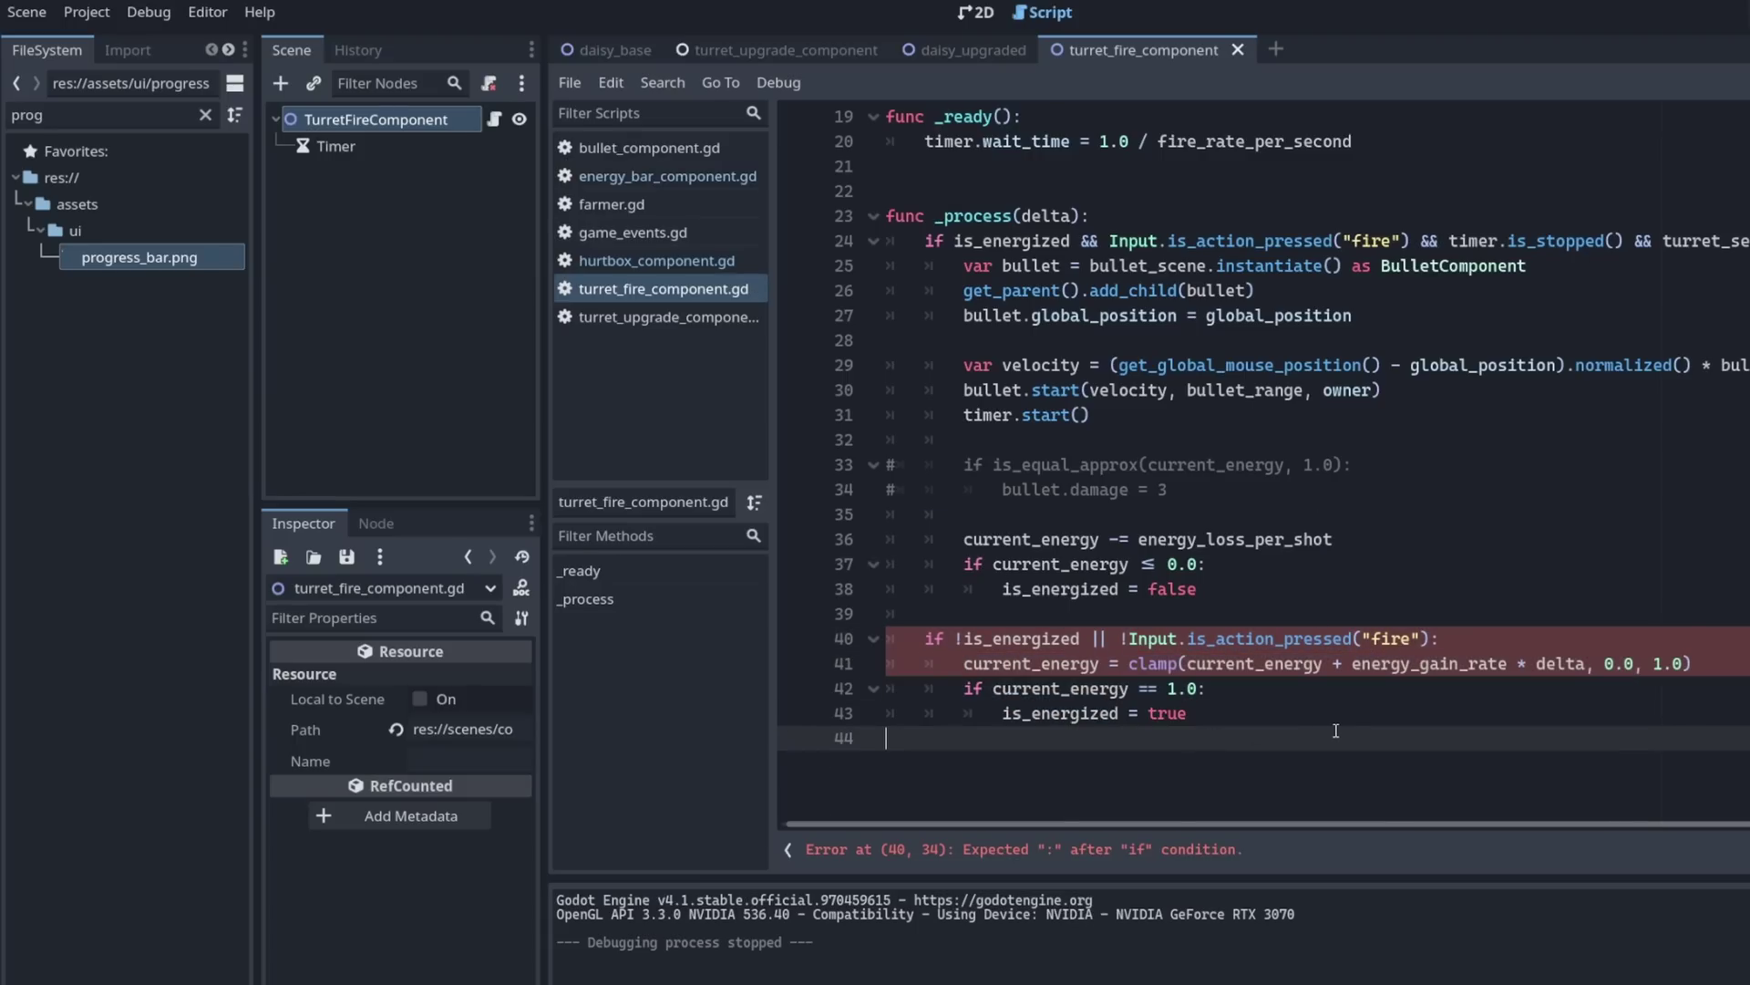
{"action": "left_click", "coordinate": [956, 639]}
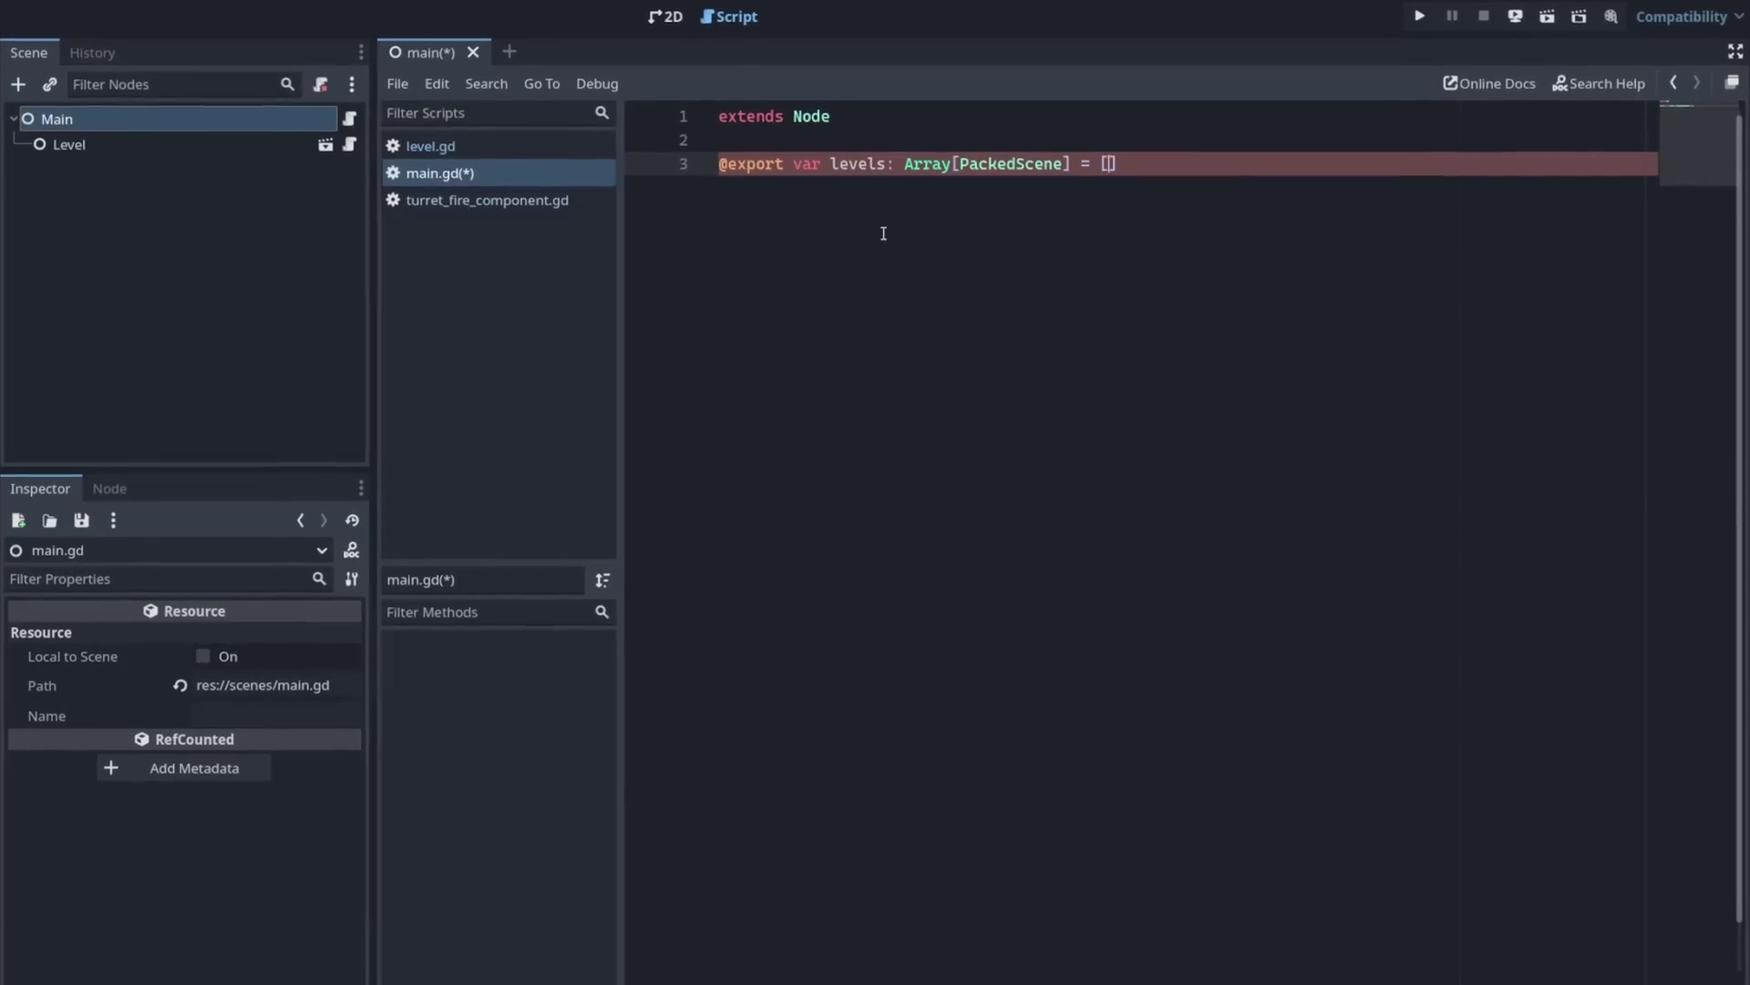
Declare var current_level_idx = -1 in main.gd
{"action": "key", "text": "Return"}
{"action": "key", "text": "Return"}
{"action": "type", "text": "var current_level_idx = 0"}
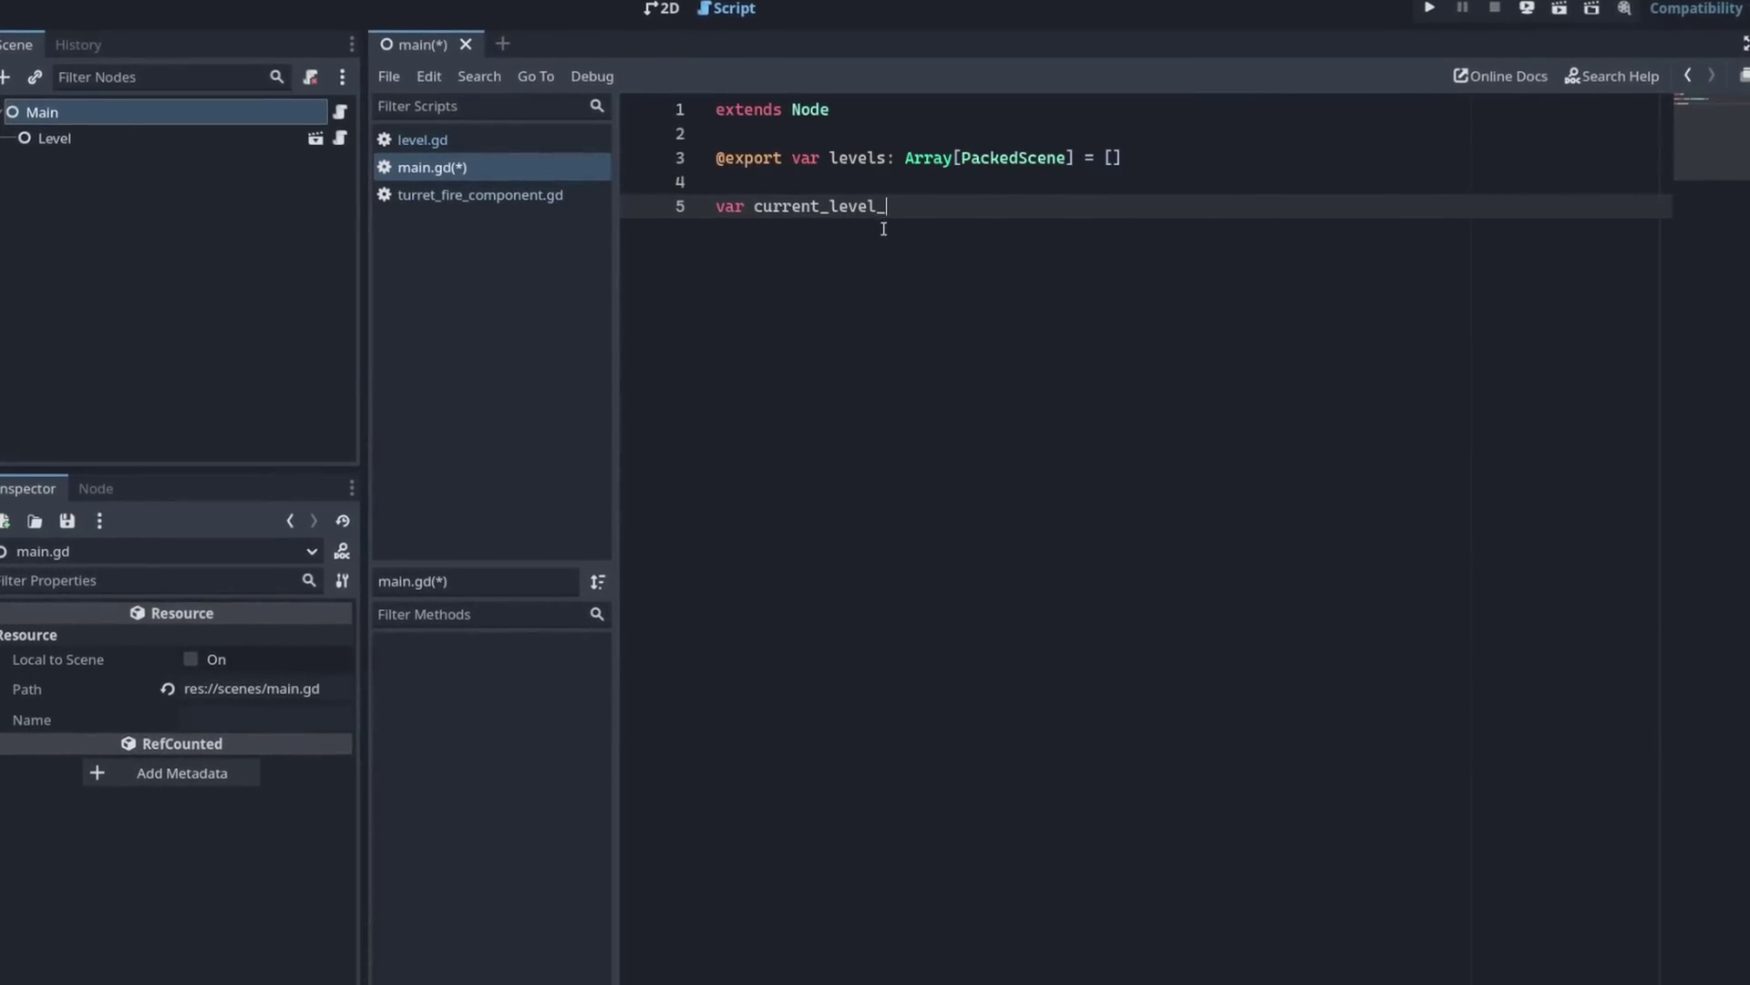
{"action": "key", "text": "Return"}
{"action": "key", "text": "Return"}
{"action": "key", "text": "Up"}
{"action": "key", "text": "Up"}
{"action": "key", "text": "End"}
{"action": "key", "text": "BackSpace"}
{"action": "type", "text": "-1"}
Add _ready() calling increment_level(), and an increment_level() that increments the index and checks bounds
{"action": "key", "text": "Down"}
{"action": "key", "text": "Down"}
{"action": "key", "text": "Down"}
{"action": "type", "text": "func _ready():"}
{"action": "key", "text": "Return"}
{"action": "type", "text": "increment_level()"}
{"action": "key", "text": "Return"}
{"action": "key", "text": "Return"}
{"action": "key", "text": "Return"}
{"action": "type", "text": "func increment_level():"}
{"action": "key", "text": "Return"}
{"action": "type", "text": "current_level_idx += 1"}
{"action": "key", "text": "Return"}
{"action": "type", "text": "if current_level_idx >"}
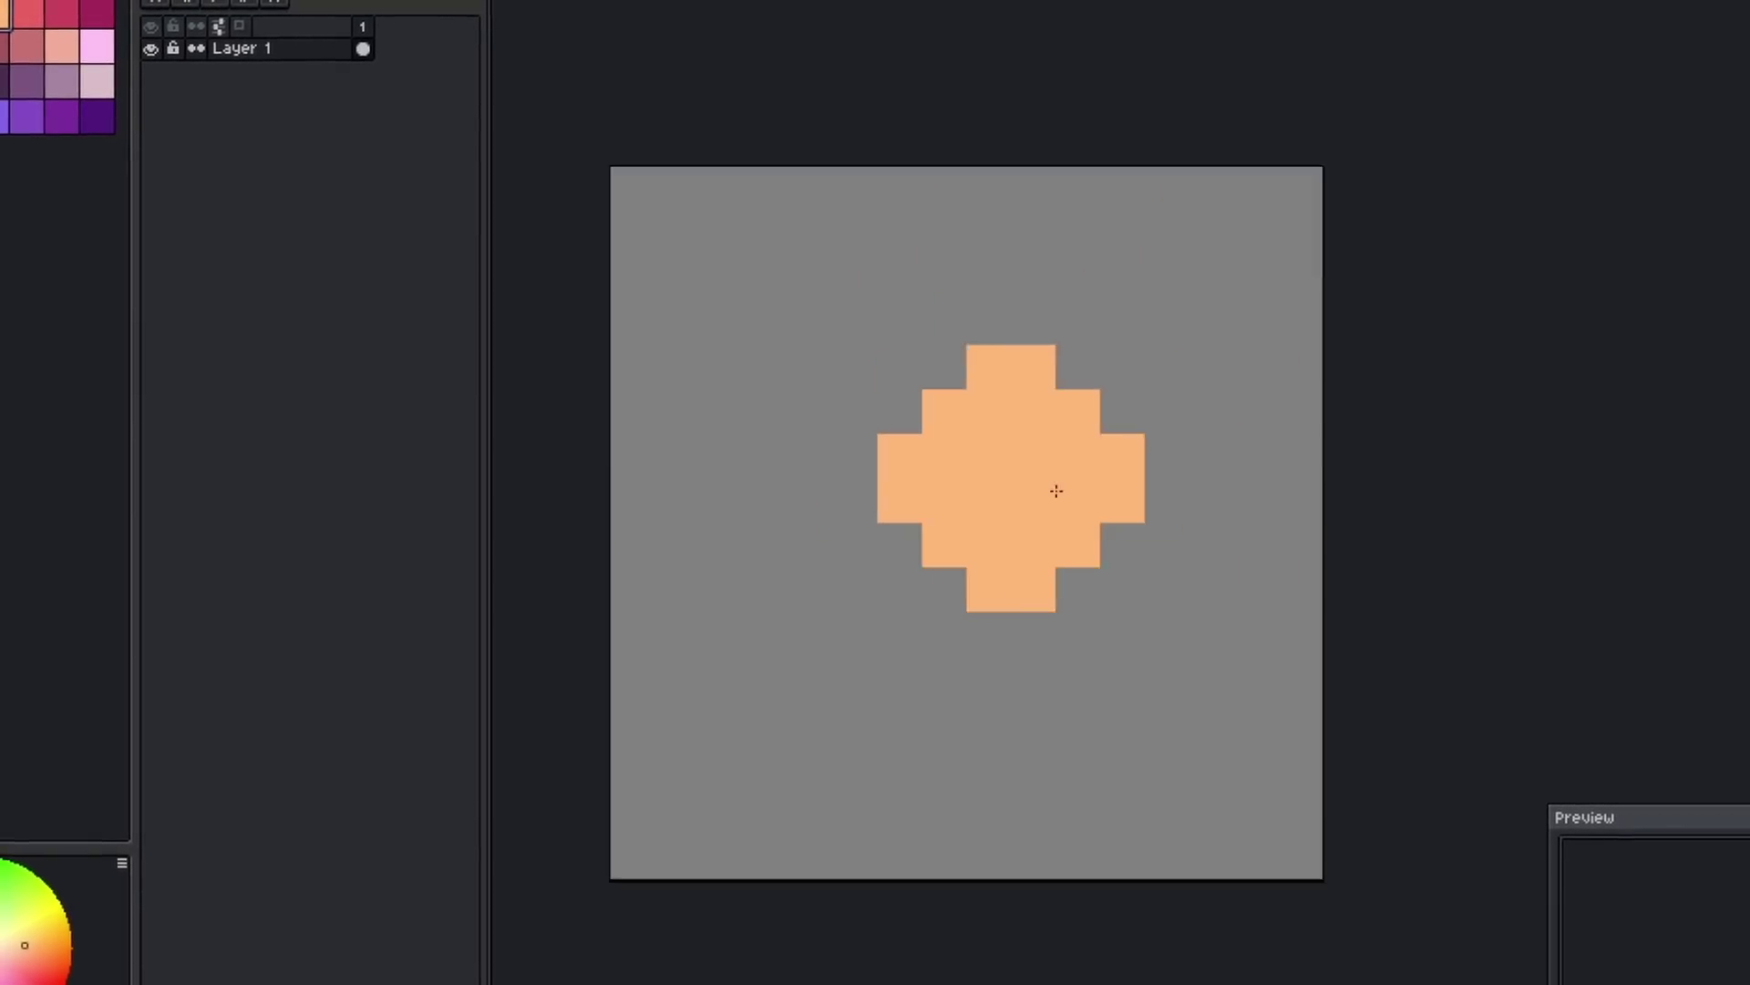
{"action": "scroll", "coordinate": [1156, 504], "scroll_direction": "up", "scroll_amount": 2}
Move the orange blob to the upper right and paint a red body shape at lower left
{"action": "left_click_drag", "start_coordinate": [1155, 504], "coordinate": [1258, 456]}
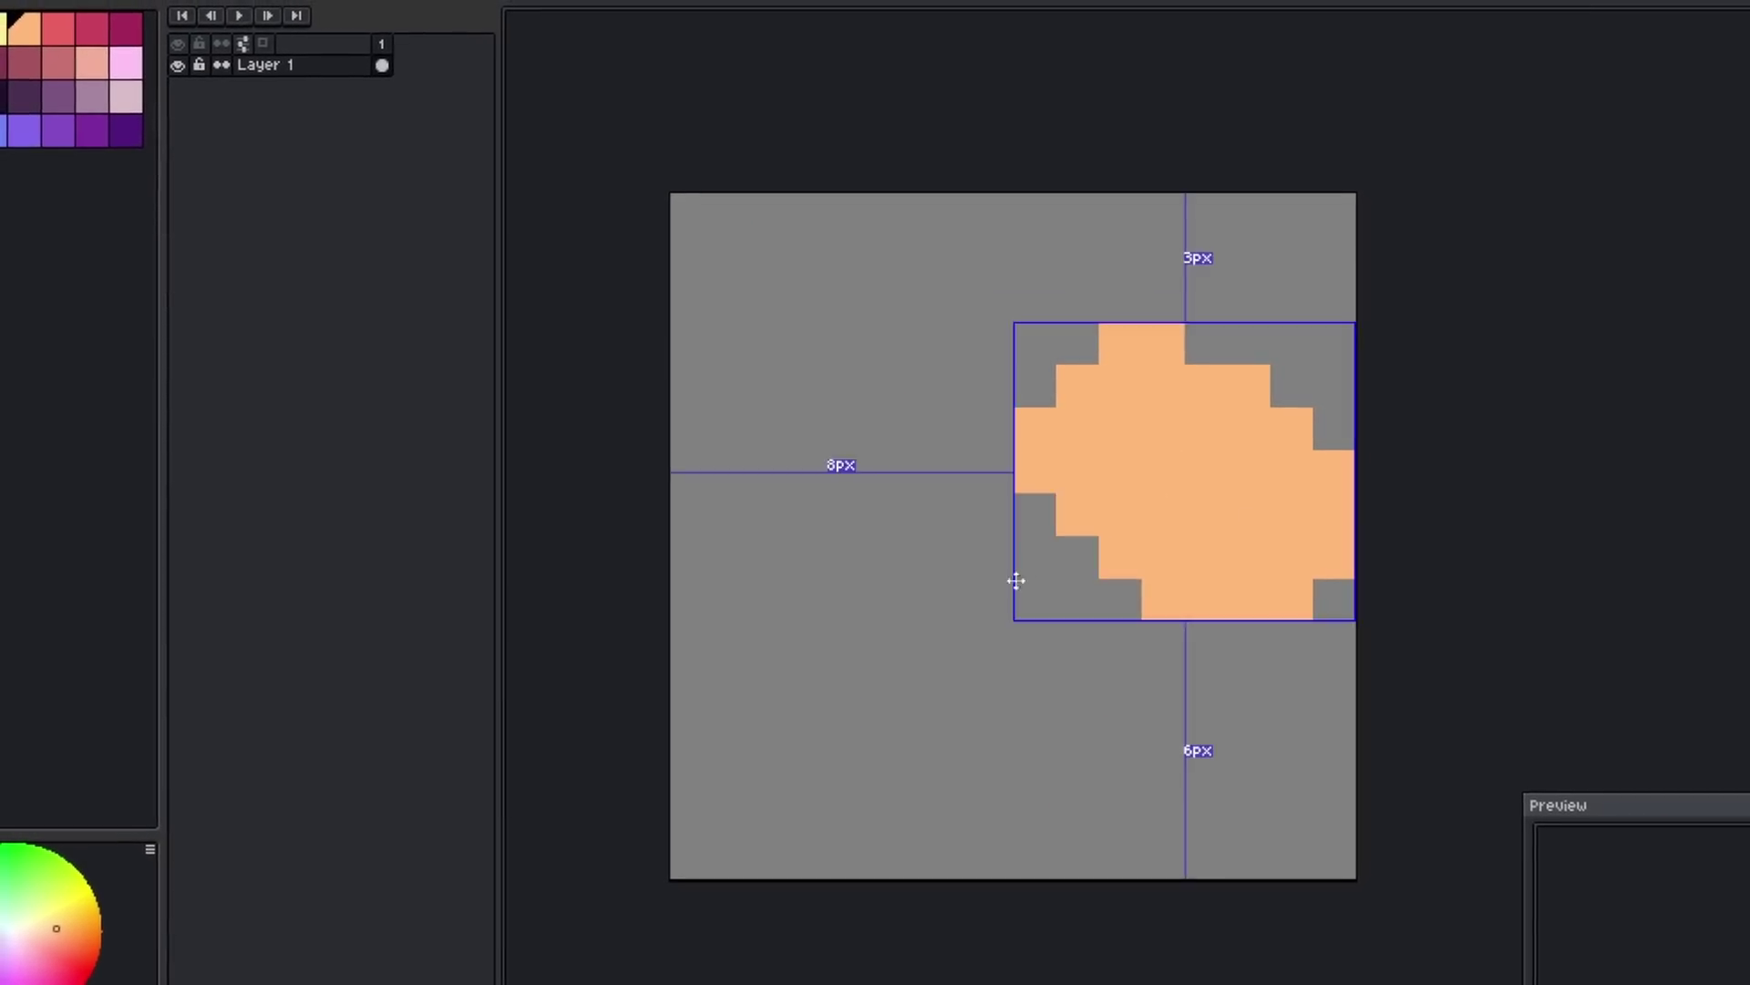
{"action": "left_click", "coordinate": [66, 33]}
{"action": "left_click_drag", "start_coordinate": [1010, 588], "coordinate": [906, 633]}
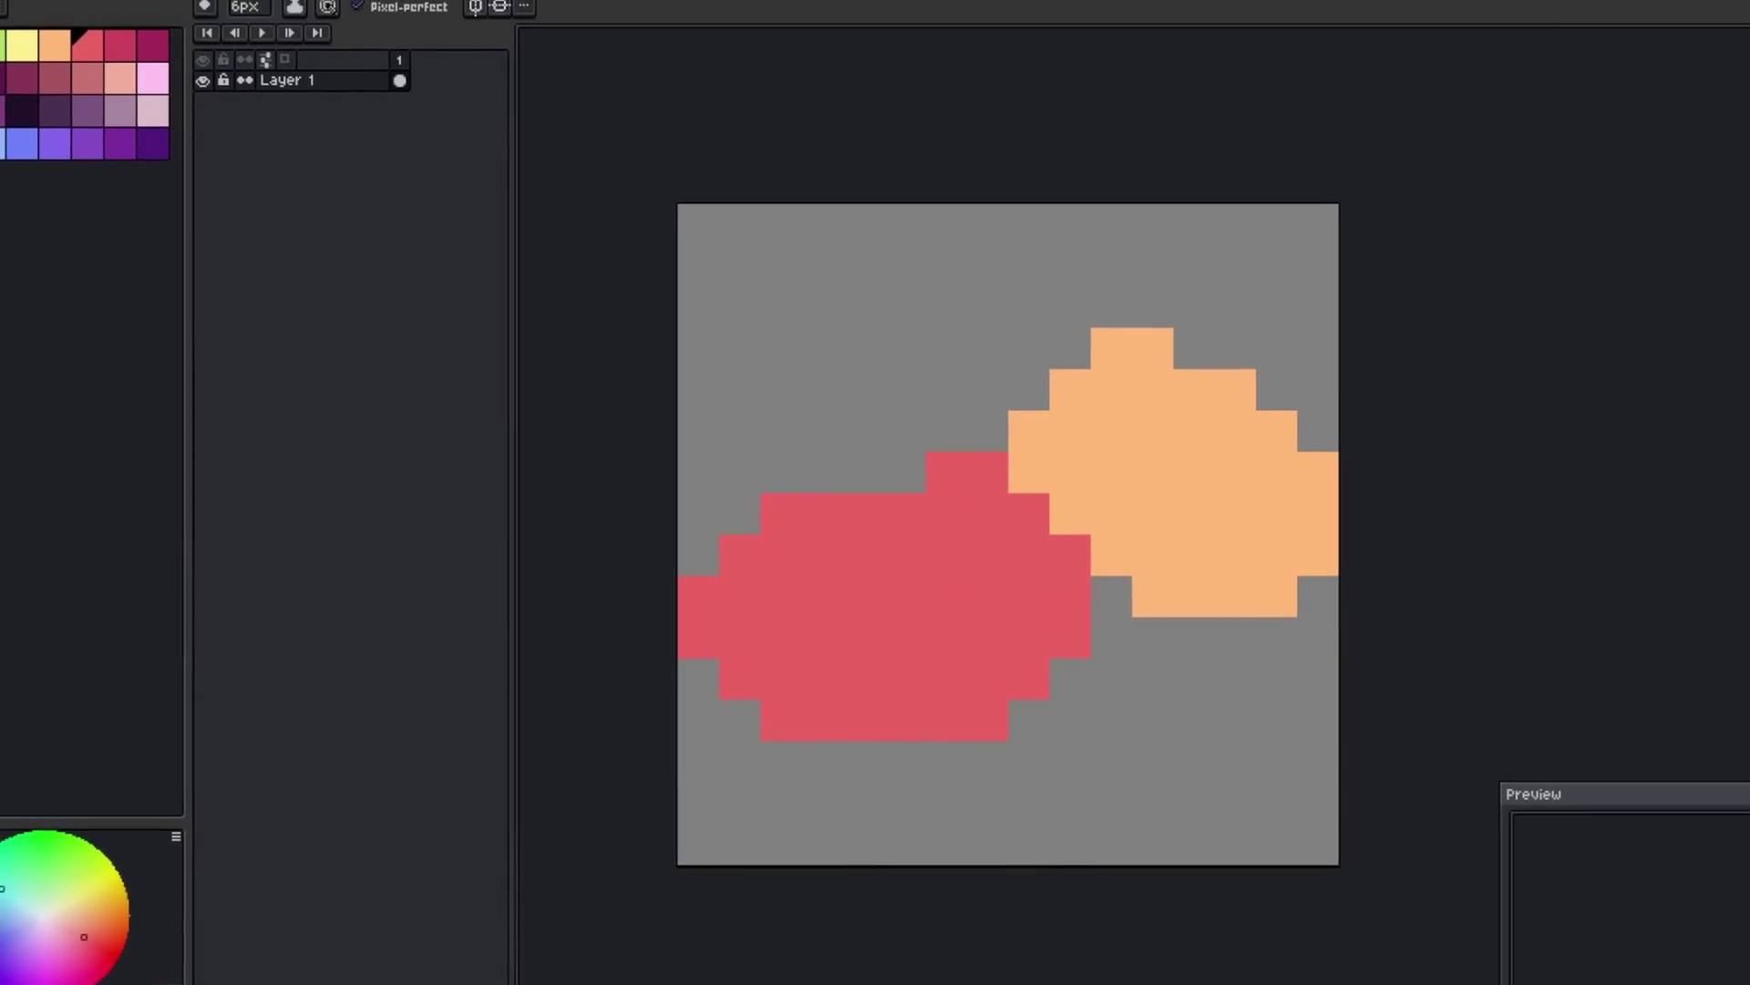
{"action": "left_click", "coordinate": [1103, 384]}
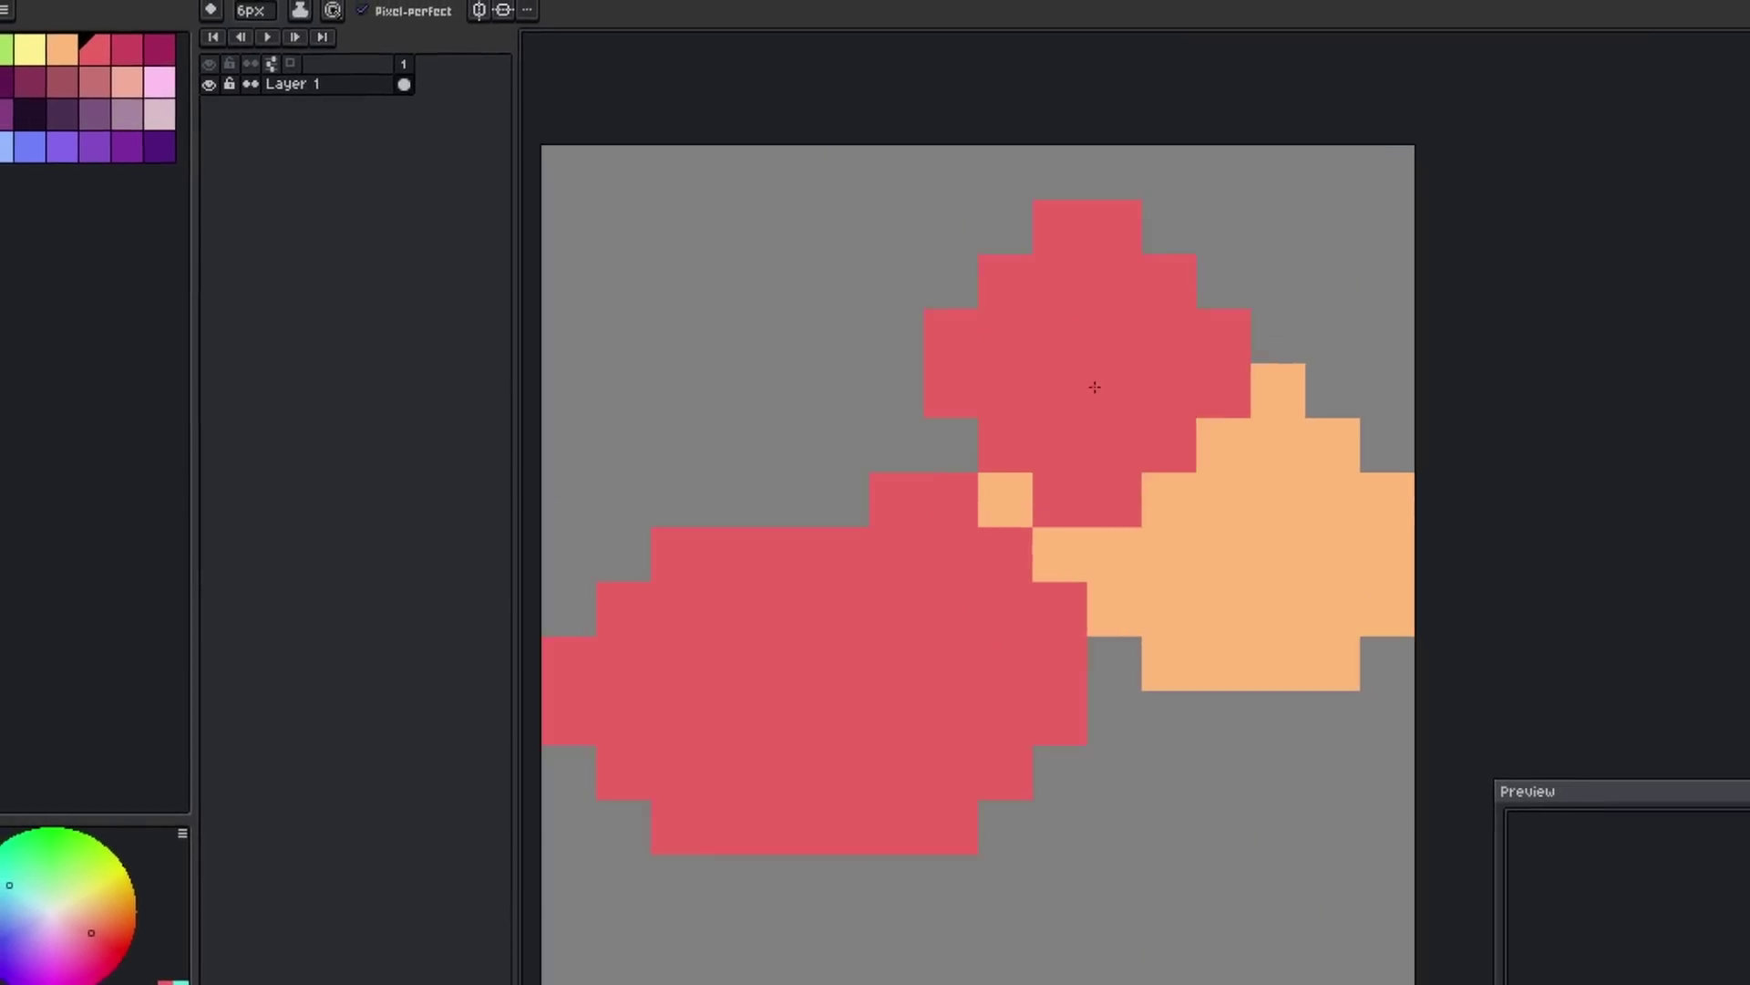
{"action": "key", "text": "ctrl+z"}
{"action": "scroll", "coordinate": [1008, 337], "scroll_direction": "down", "scroll_amount": 5, "text": "ctrl"}
{"action": "left_click_drag", "start_coordinate": [951, 281], "coordinate": [1006, 388]}
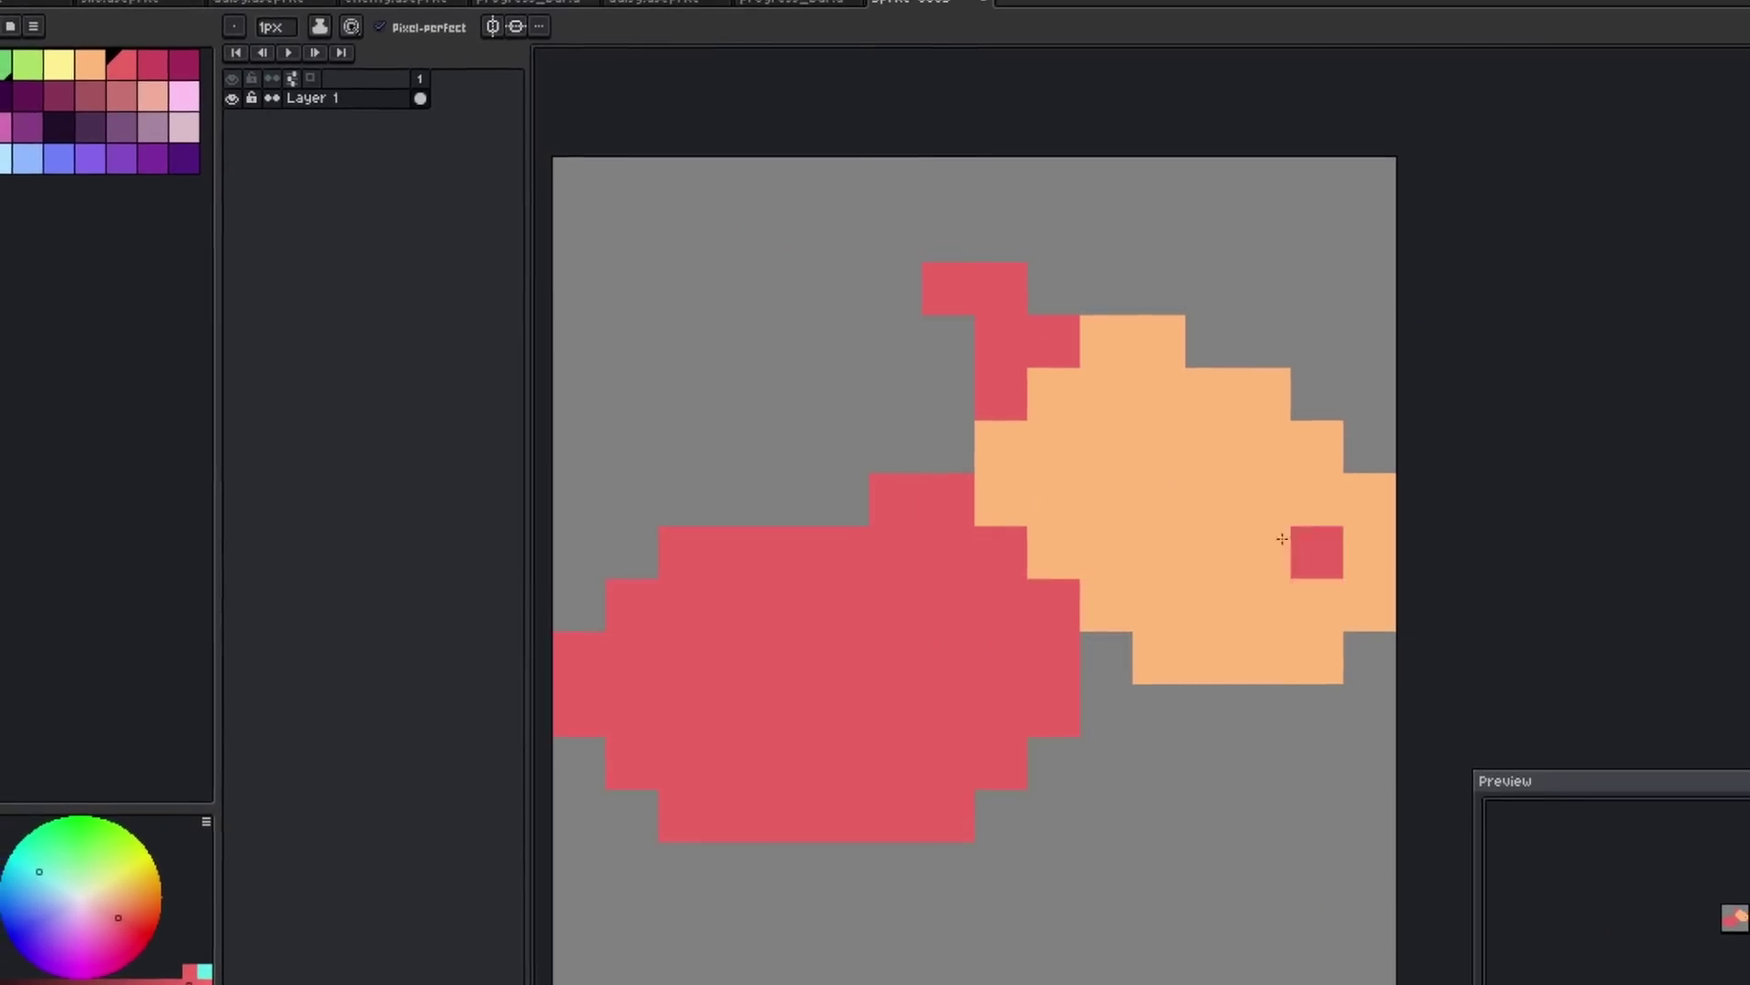
{"action": "key", "text": "ctrl+z"}
Erase the rightmost column of the orange head and return to the pixel brush
{"action": "key", "text": "e"}
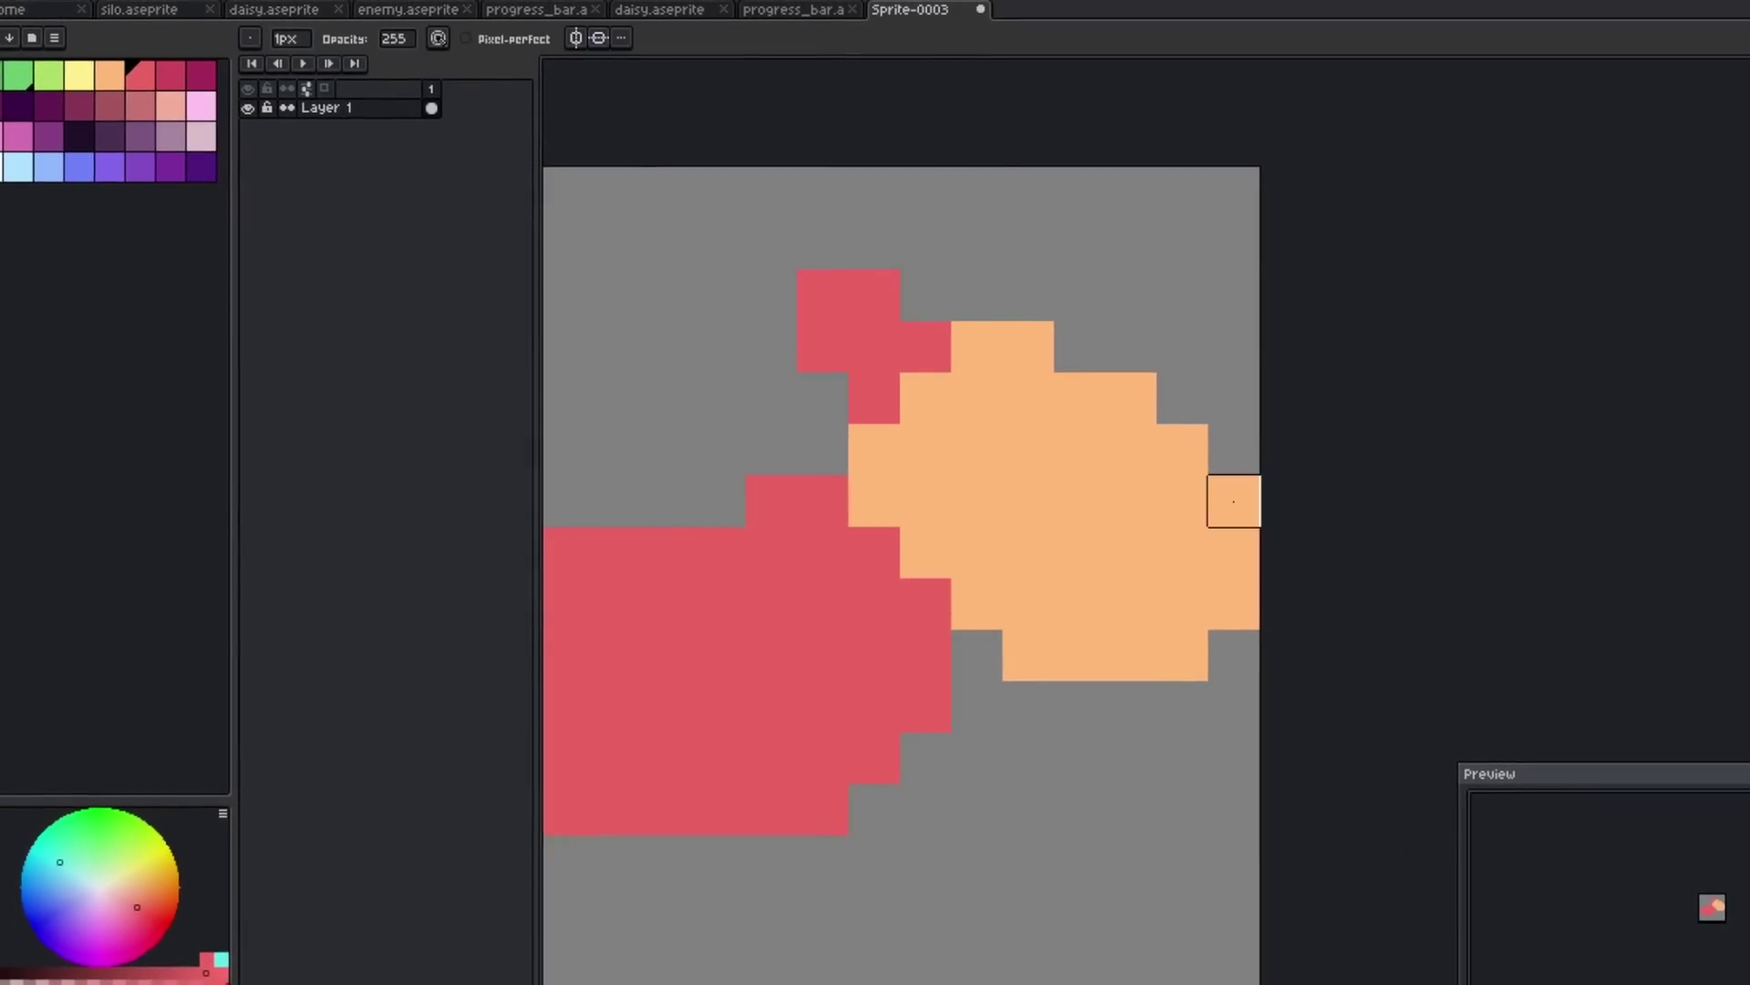
{"action": "left_click_drag", "start_coordinate": [1231, 501], "coordinate": [1231, 629]}
{"action": "scroll", "coordinate": [1098, 550], "scroll_direction": "down", "scroll_amount": 8}
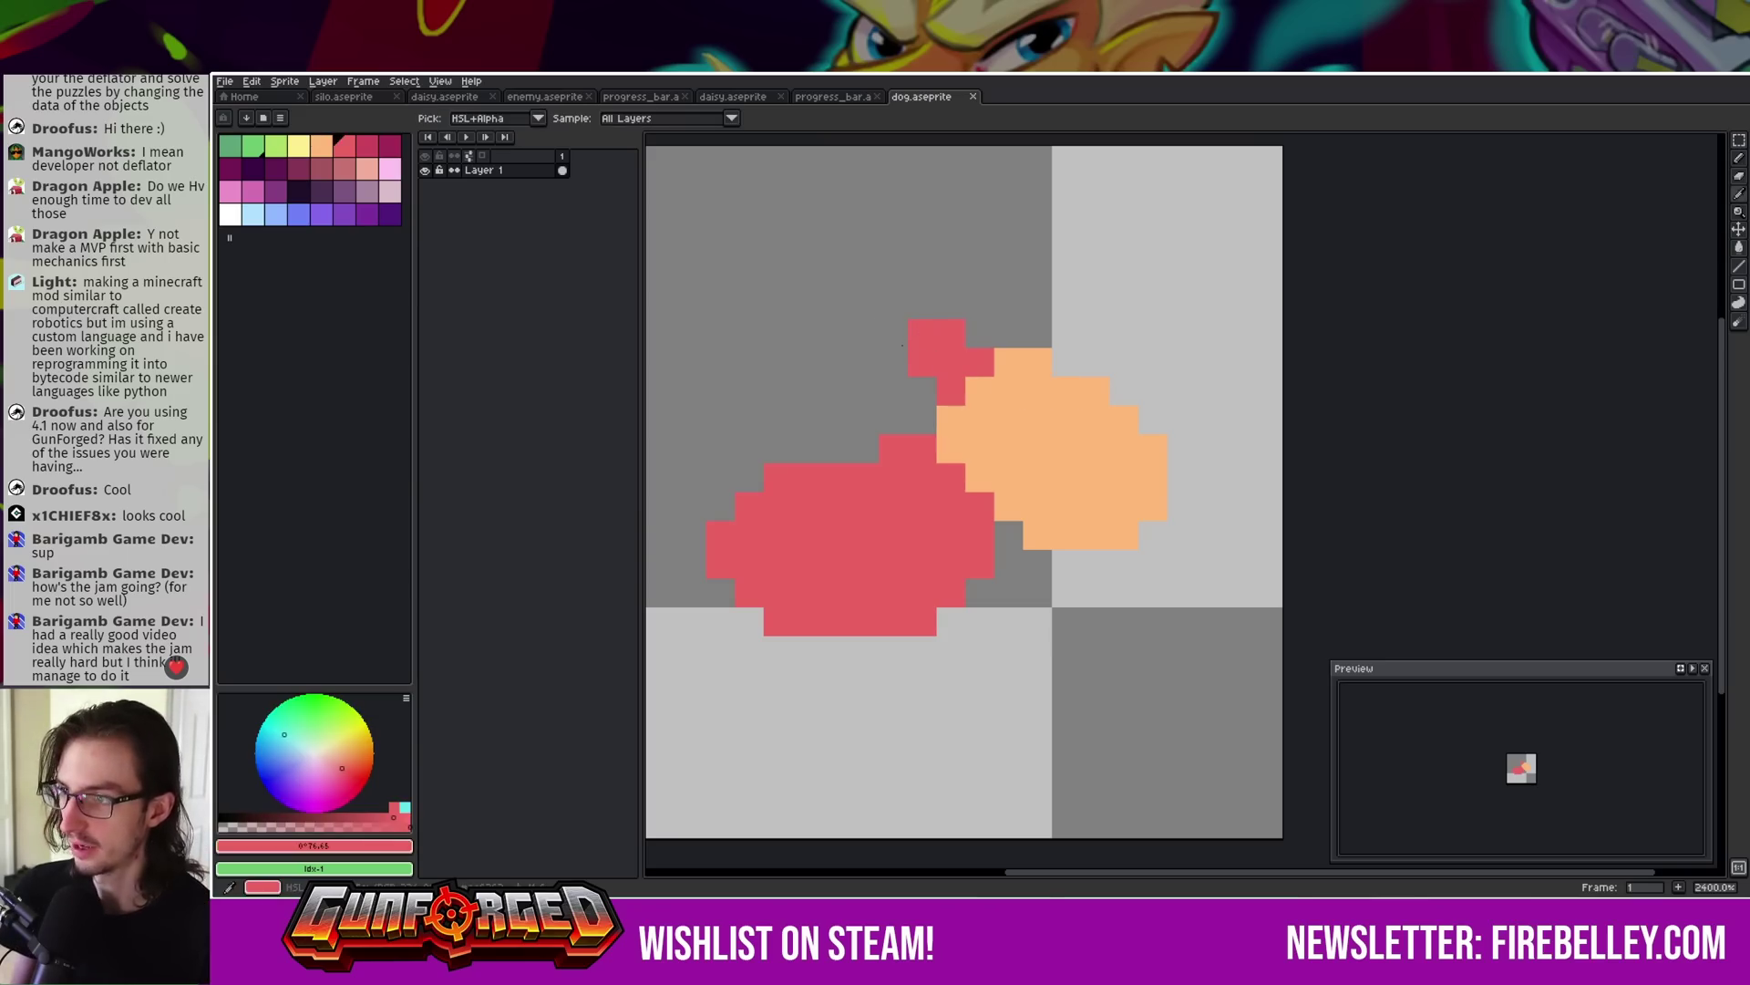
{"action": "scroll", "coordinate": [775, 363], "scroll_direction": "up", "scroll_amount": 1}
{"action": "key", "text": "b"}
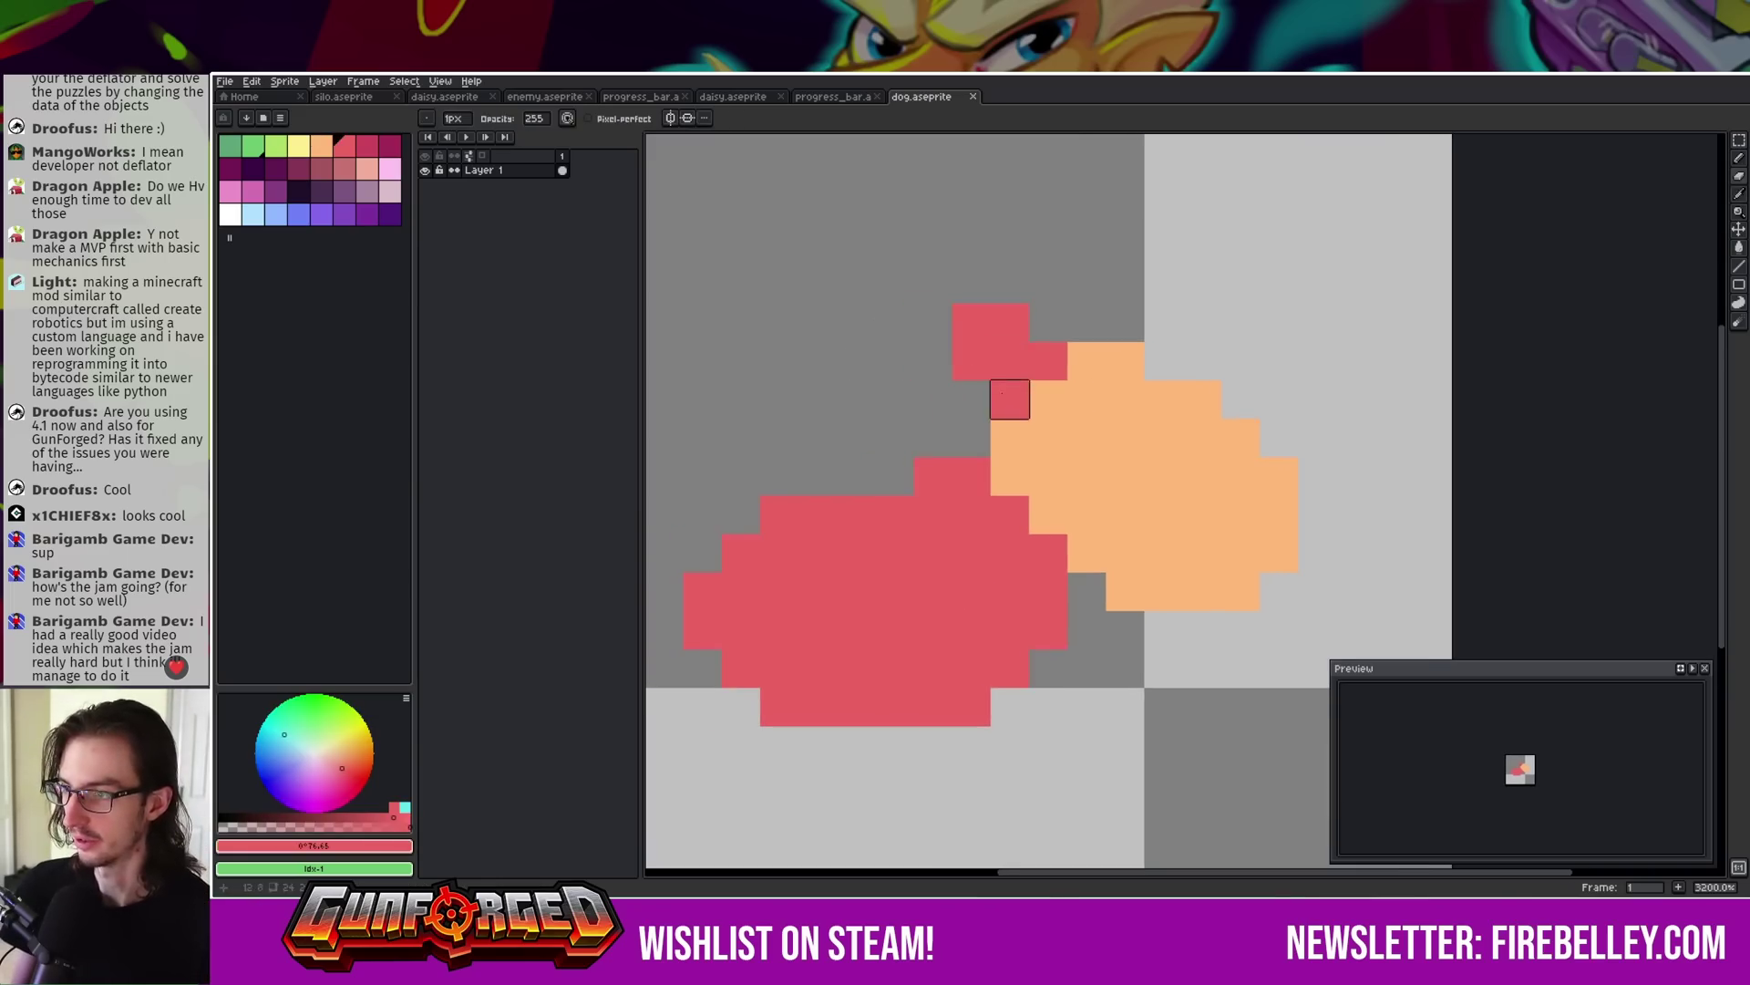
{"action": "scroll", "coordinate": [1010, 437], "scroll_direction": "down", "scroll_amount": 3}
{"action": "scroll", "coordinate": [1185, 510], "scroll_direction": "up", "scroll_amount": 3}
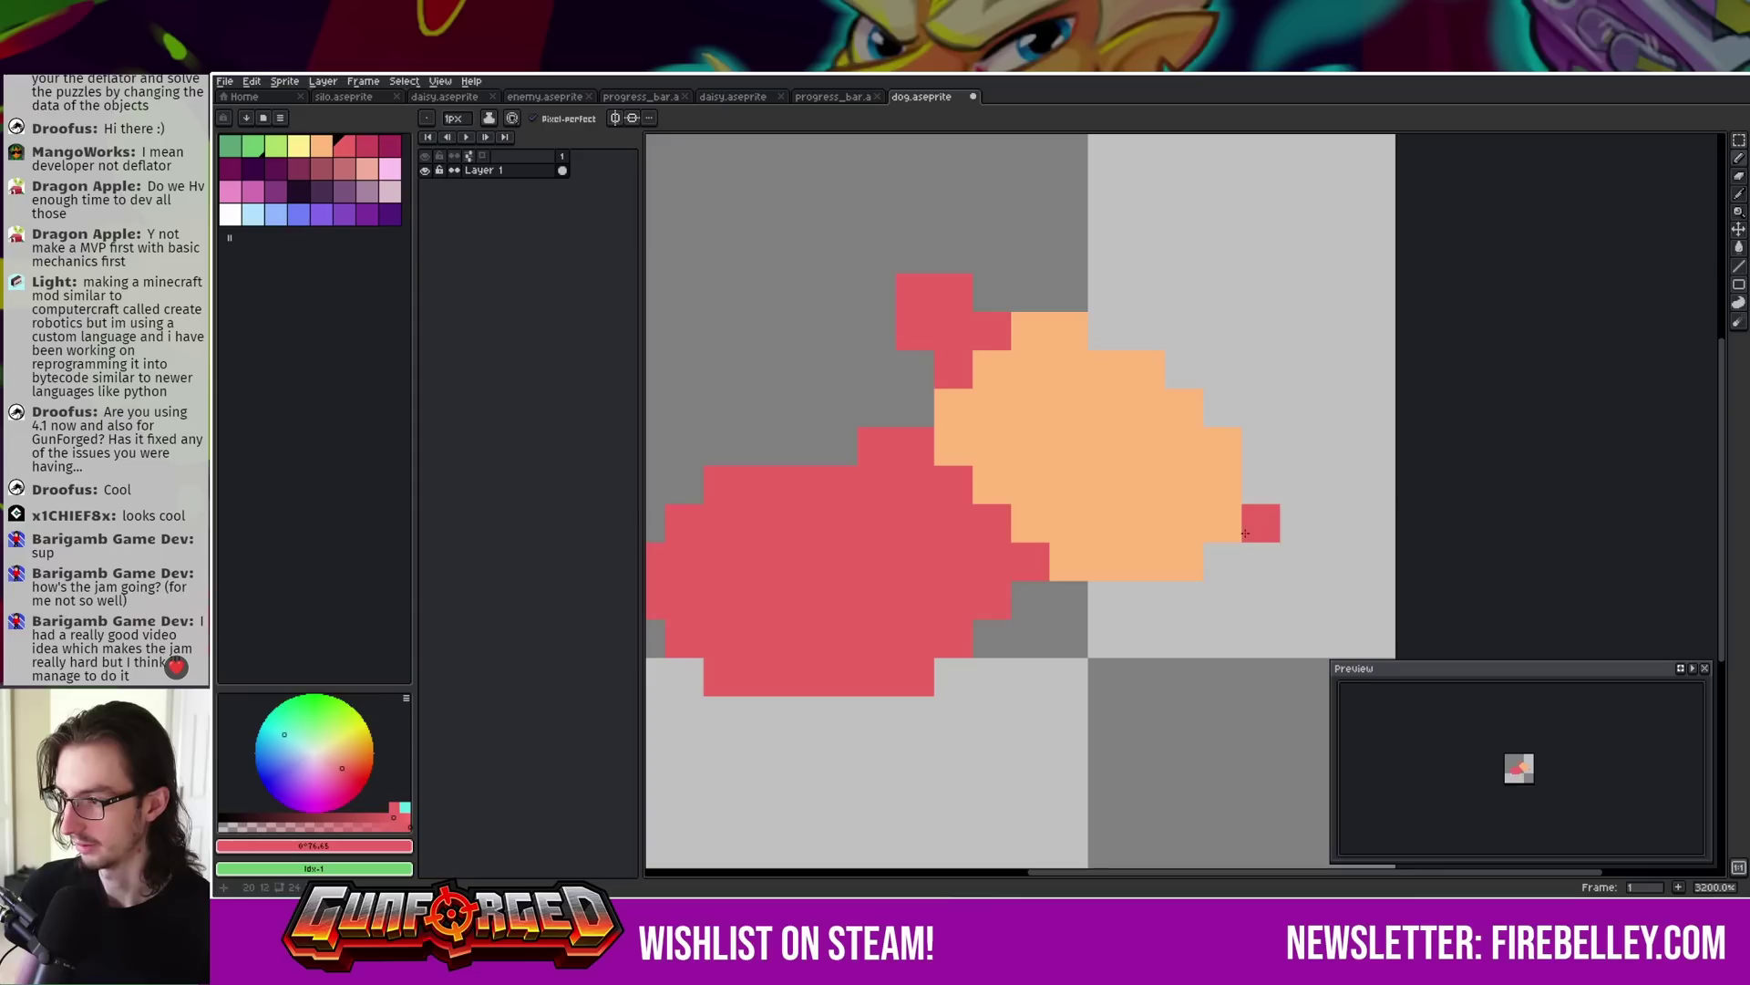
Sample canvas colours with the eyedropper and choose the dark outline colour
{"action": "key", "text": "i"}
{"action": "middle_click_drag", "start_coordinate": [1097, 492], "coordinate": [1149, 528]}
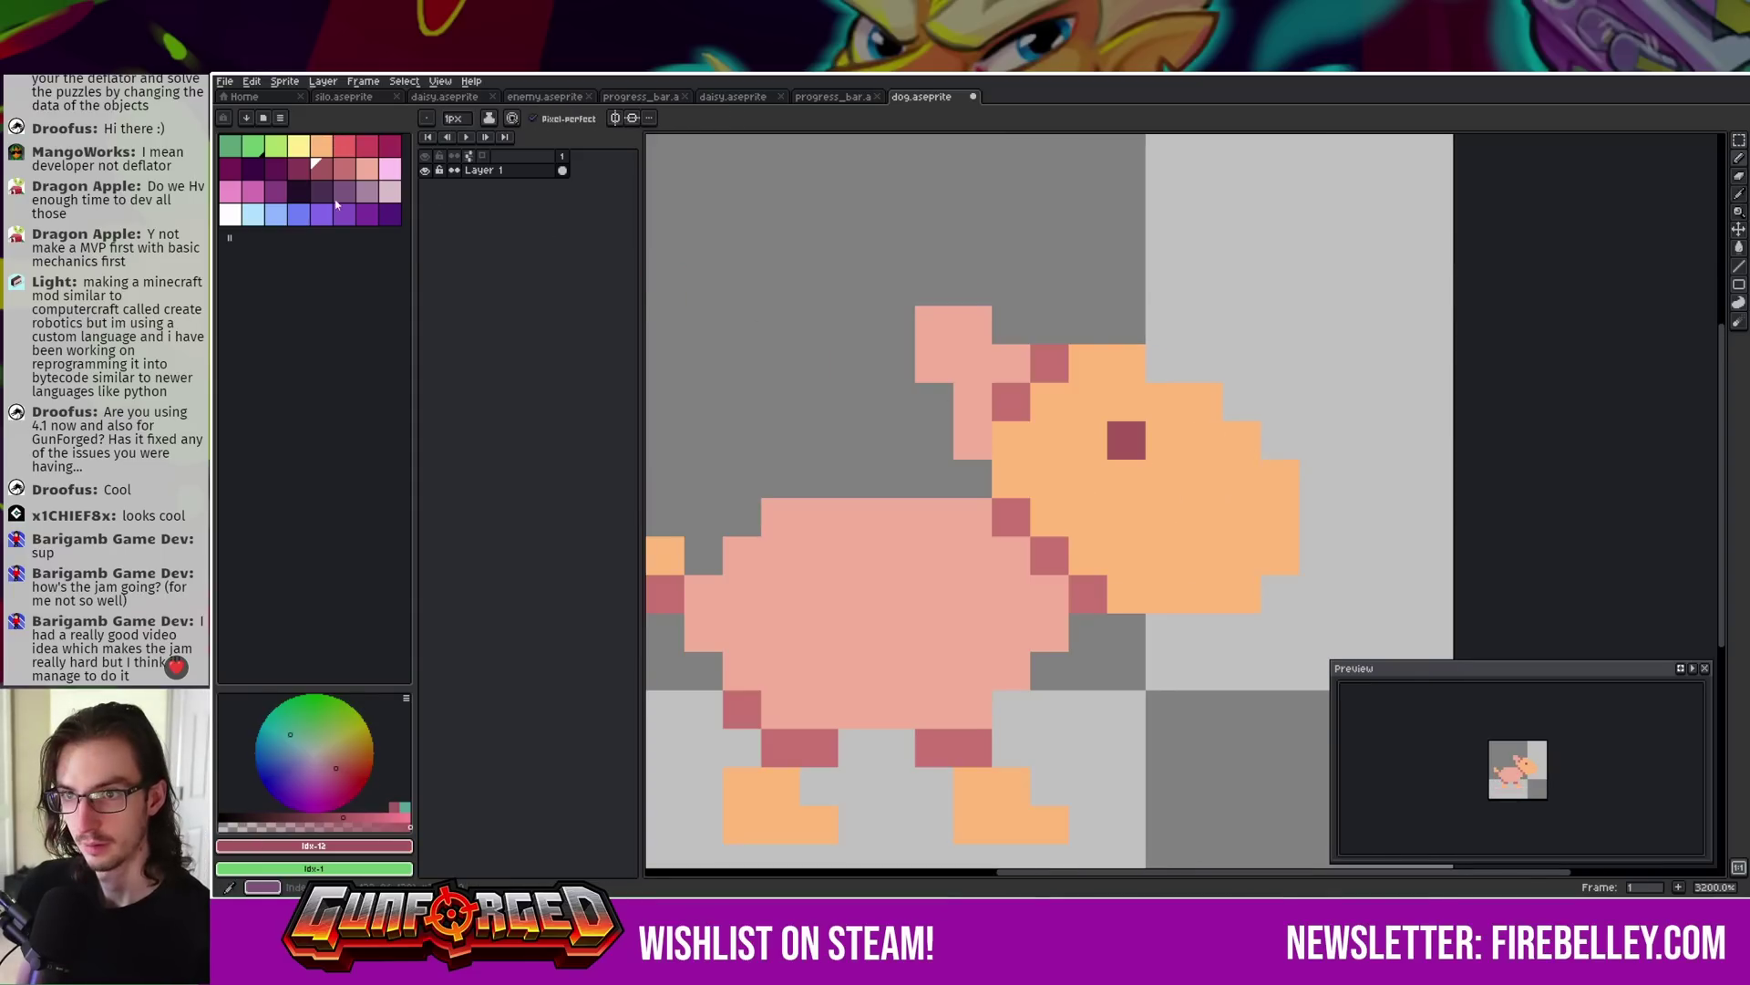
{"action": "left_click", "coordinate": [298, 190]}
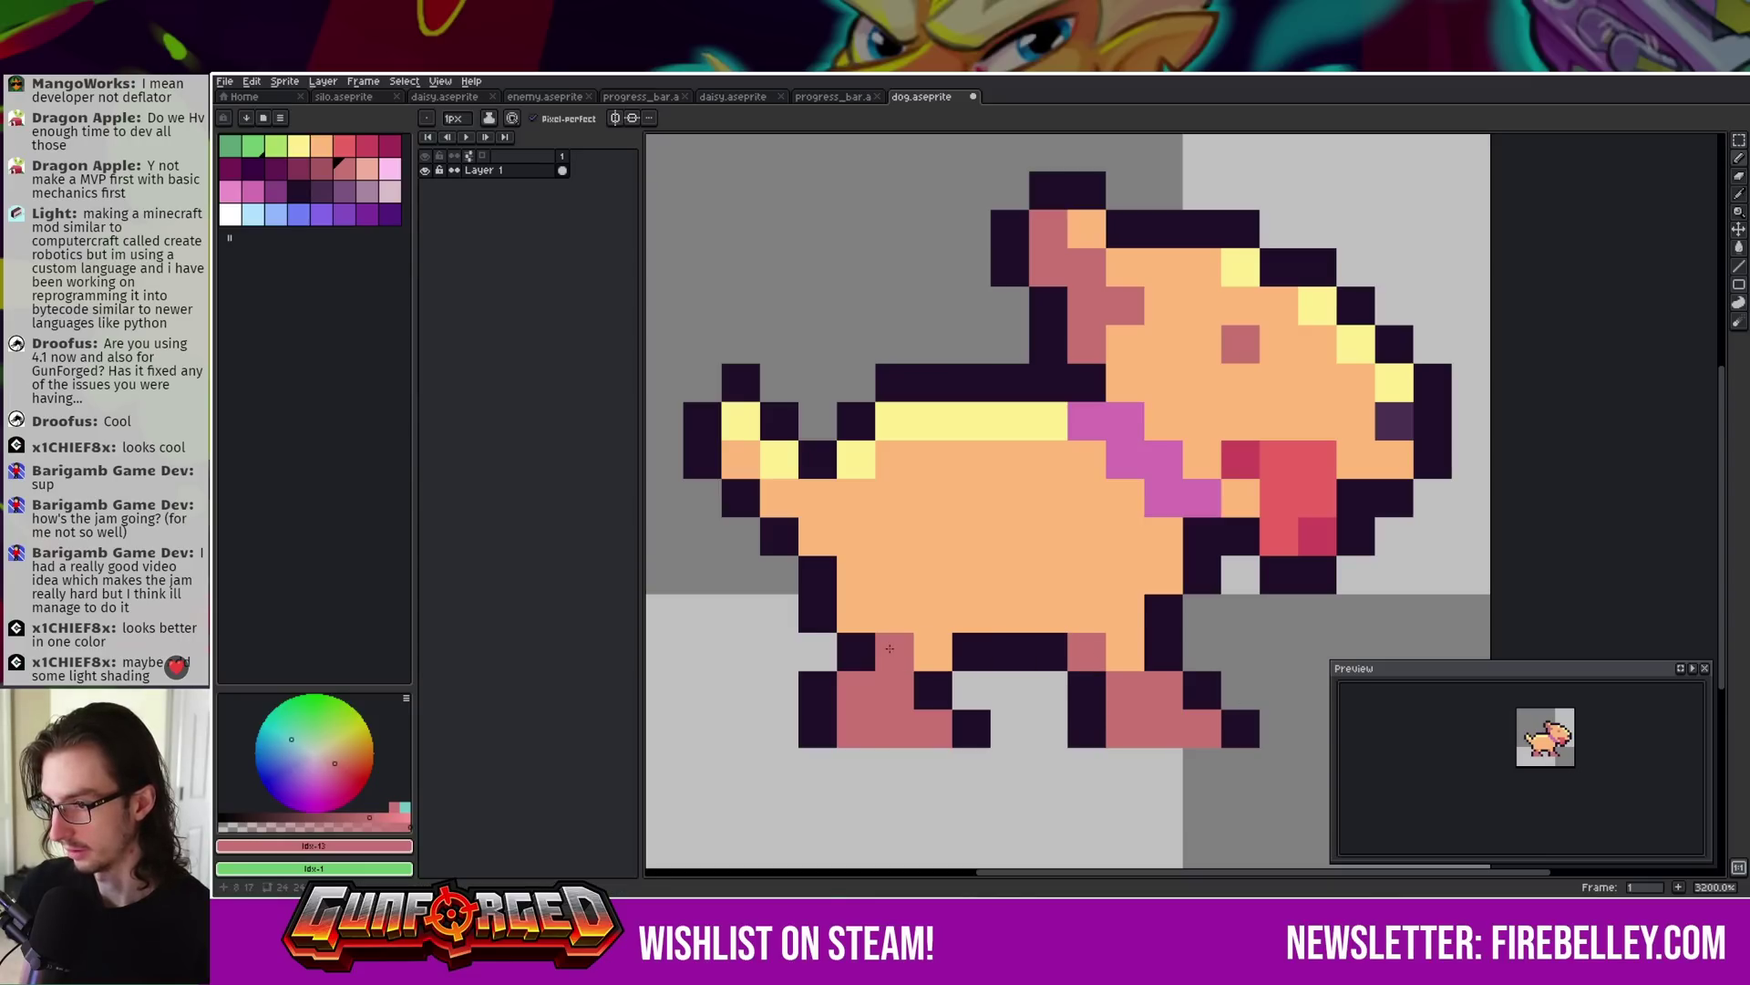
{"action": "scroll", "coordinate": [1066, 502], "scroll_direction": "down", "scroll_amount": 3}
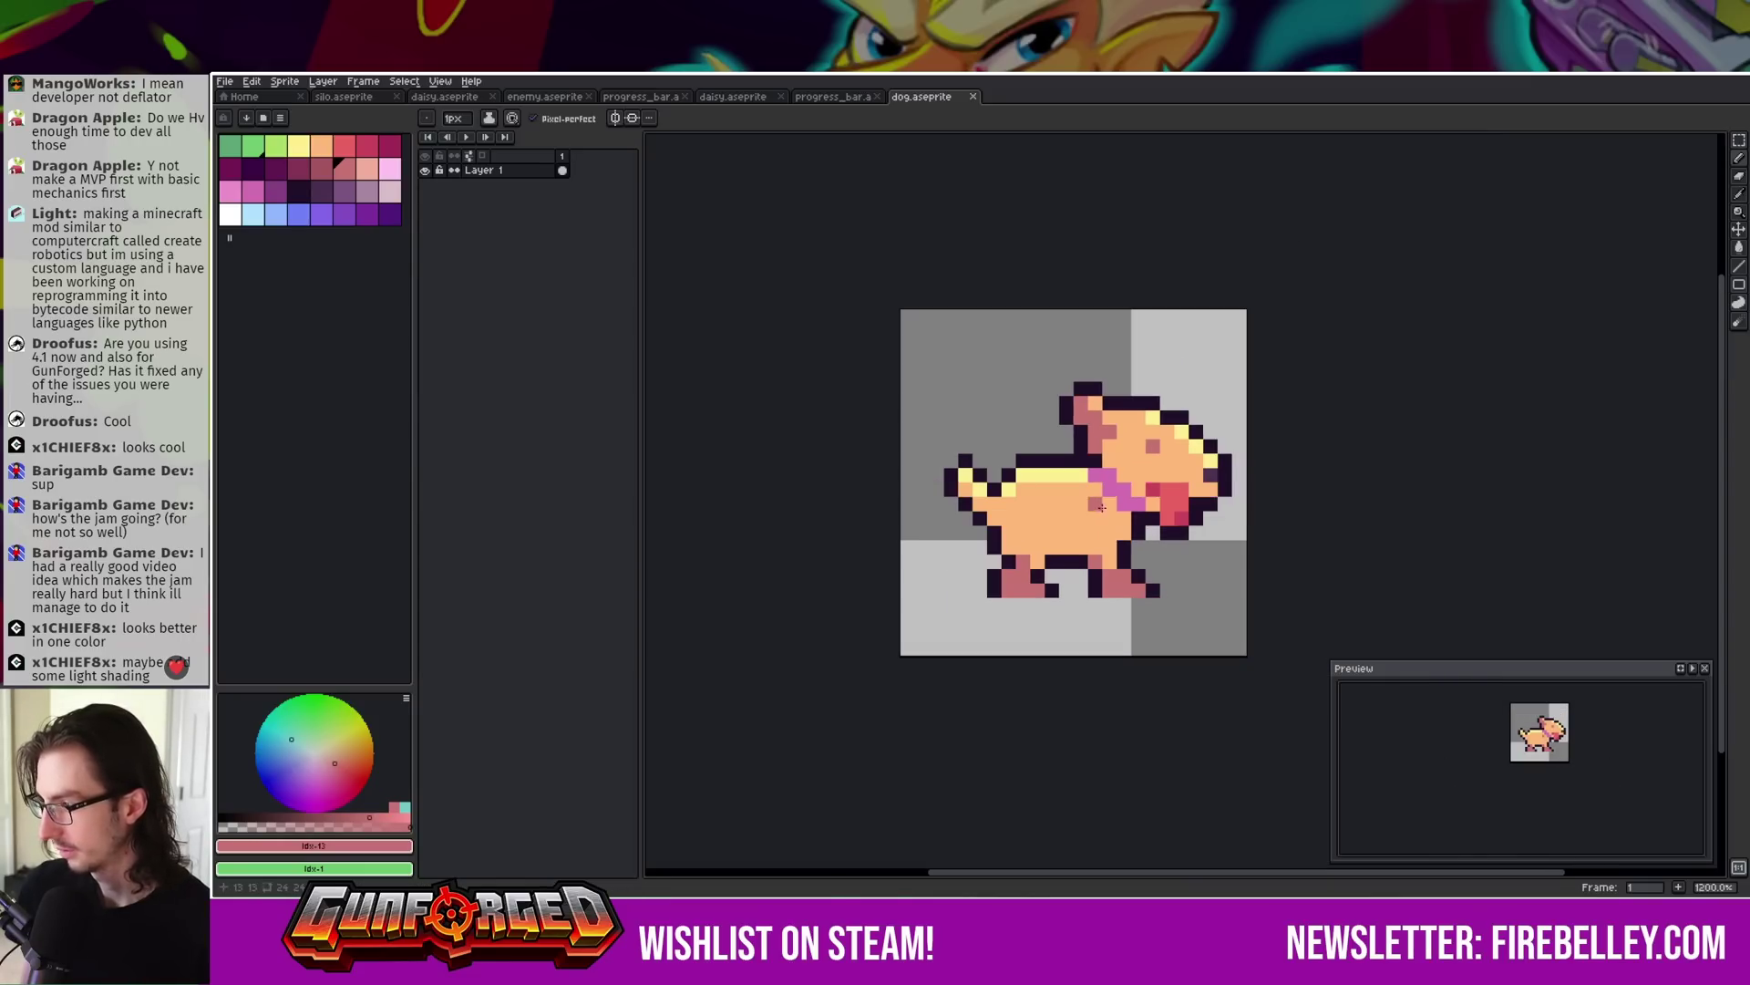
{"action": "scroll", "coordinate": [1066, 501], "scroll_direction": "up", "scroll_amount": 1}
{"action": "scroll", "coordinate": [1066, 501], "scroll_direction": "up", "scroll_amount": 1}
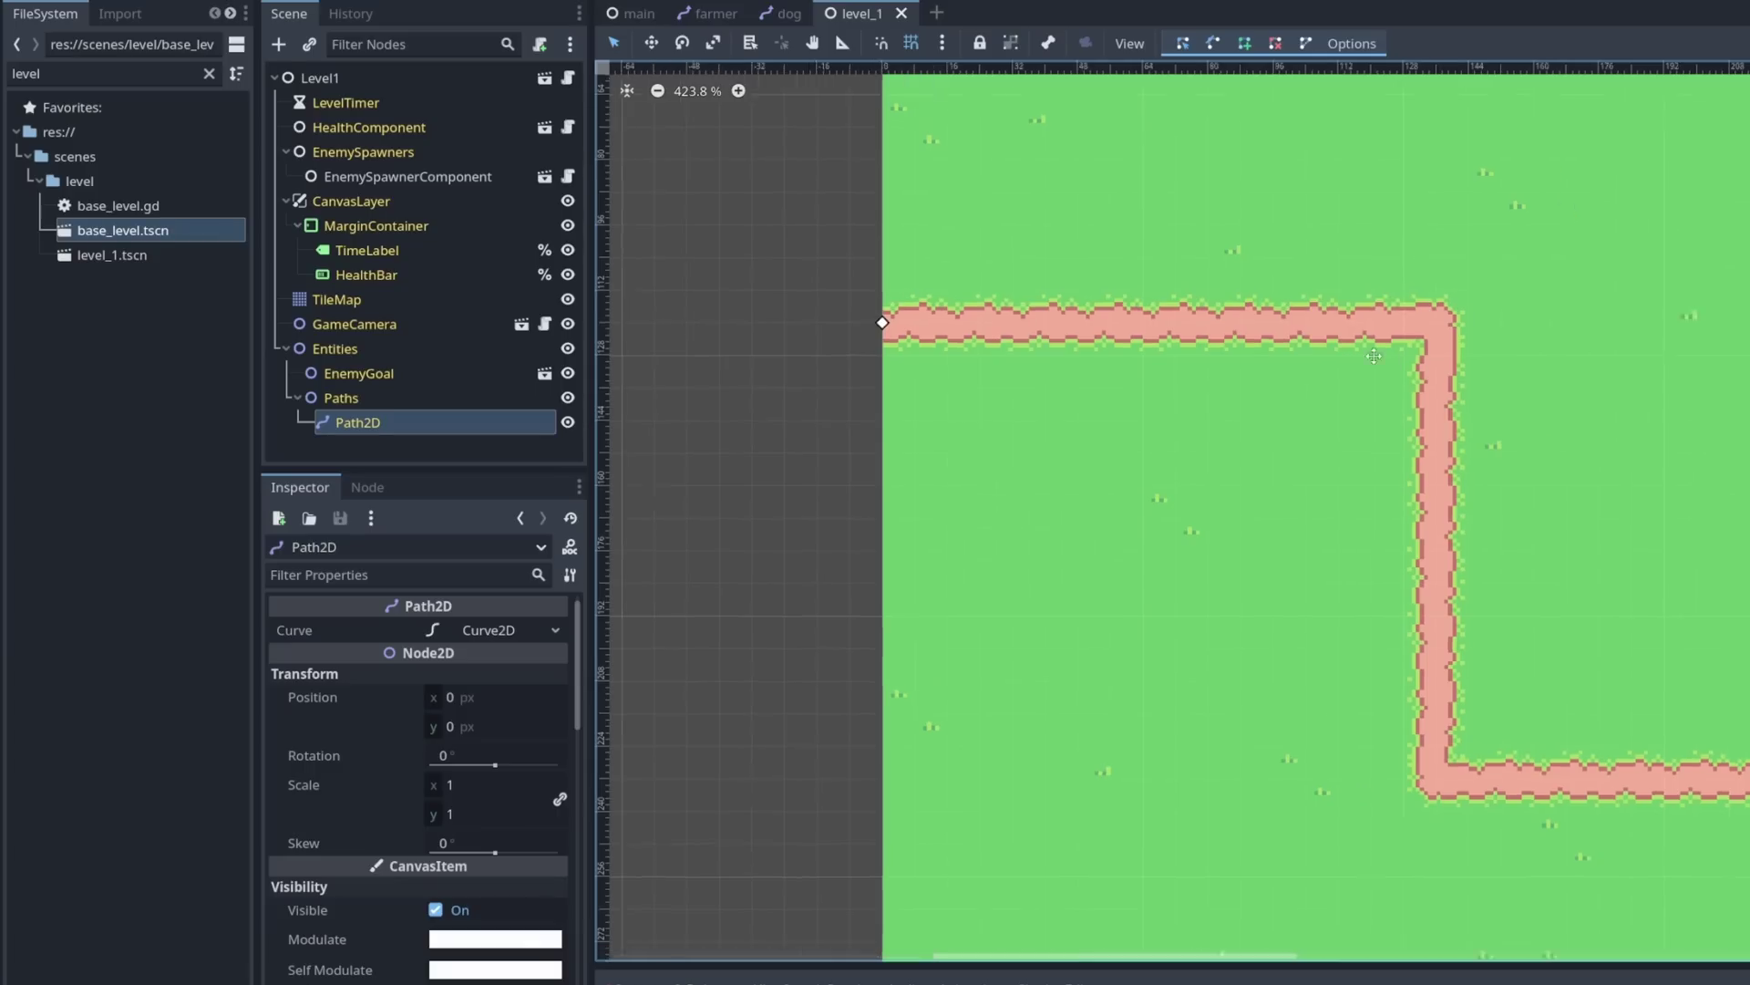
{"action": "middle_click_drag", "start_coordinate": [1374, 356], "coordinate": [1080, 282]}
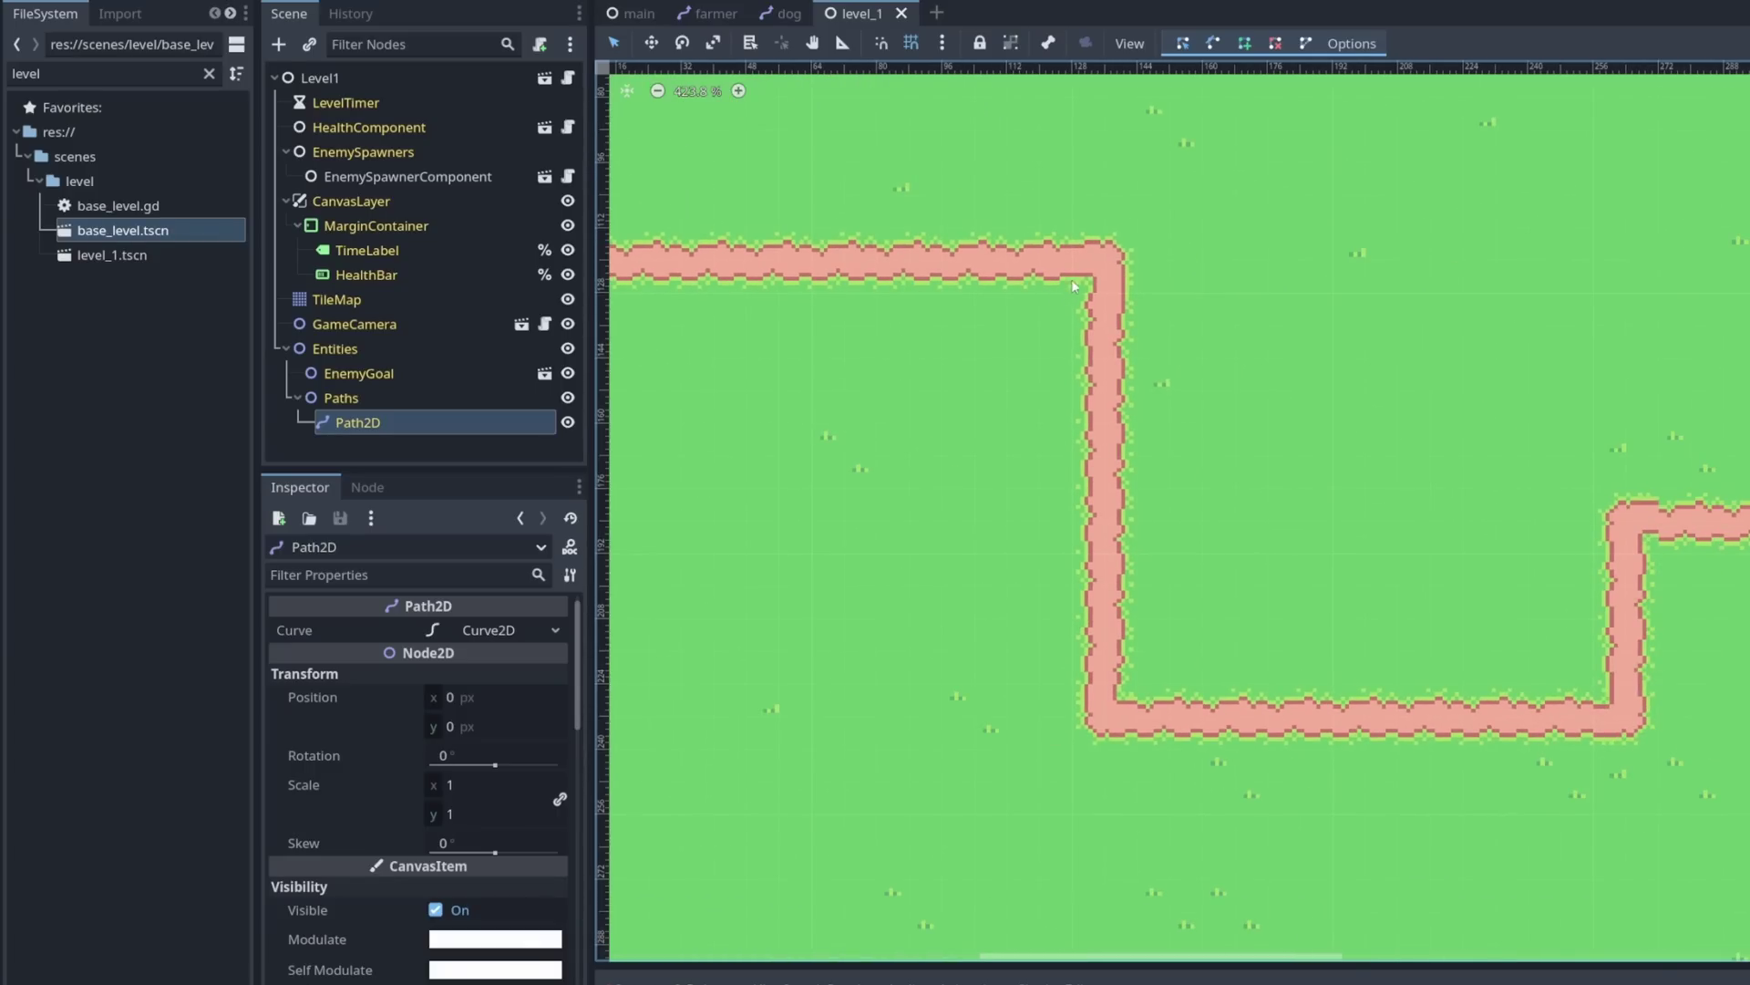
{"action": "scroll", "coordinate": [1121, 712], "scroll_direction": "right", "scroll_amount": 5, "text": "shift"}
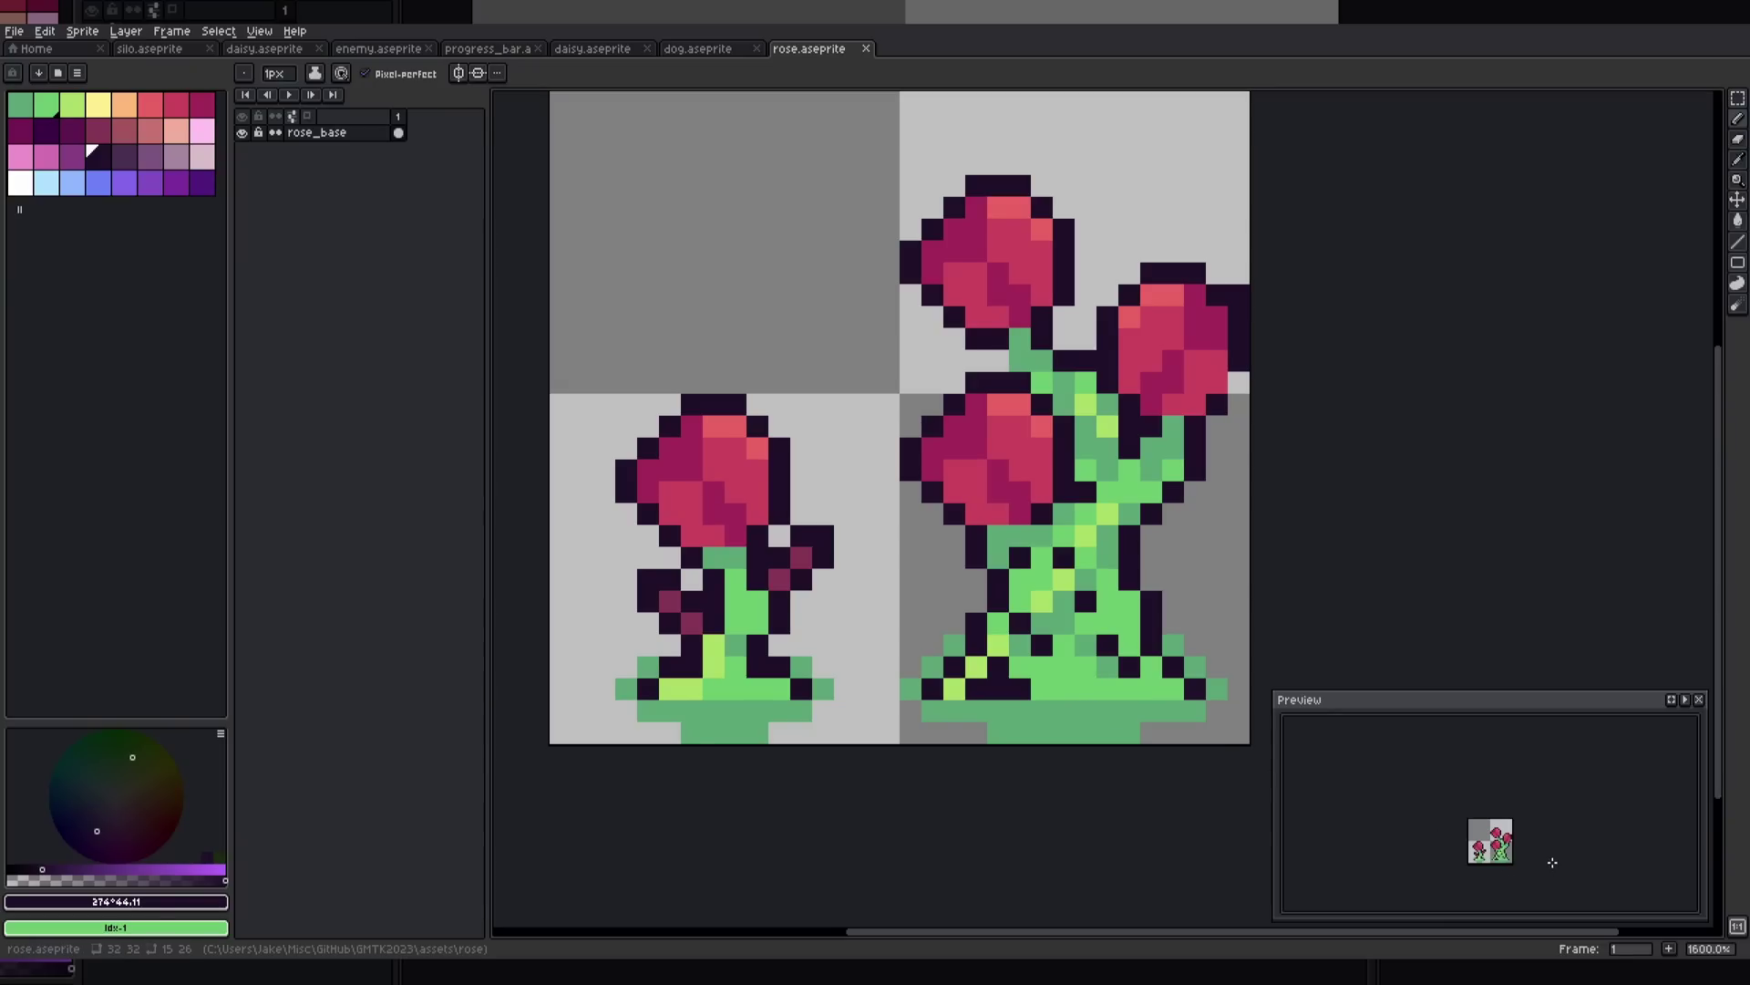
Paint green leaf pixels, then add outline and green shading to the corn sprite
{"action": "scroll", "coordinate": [1196, 688], "scroll_direction": "down", "scroll_amount": 8}
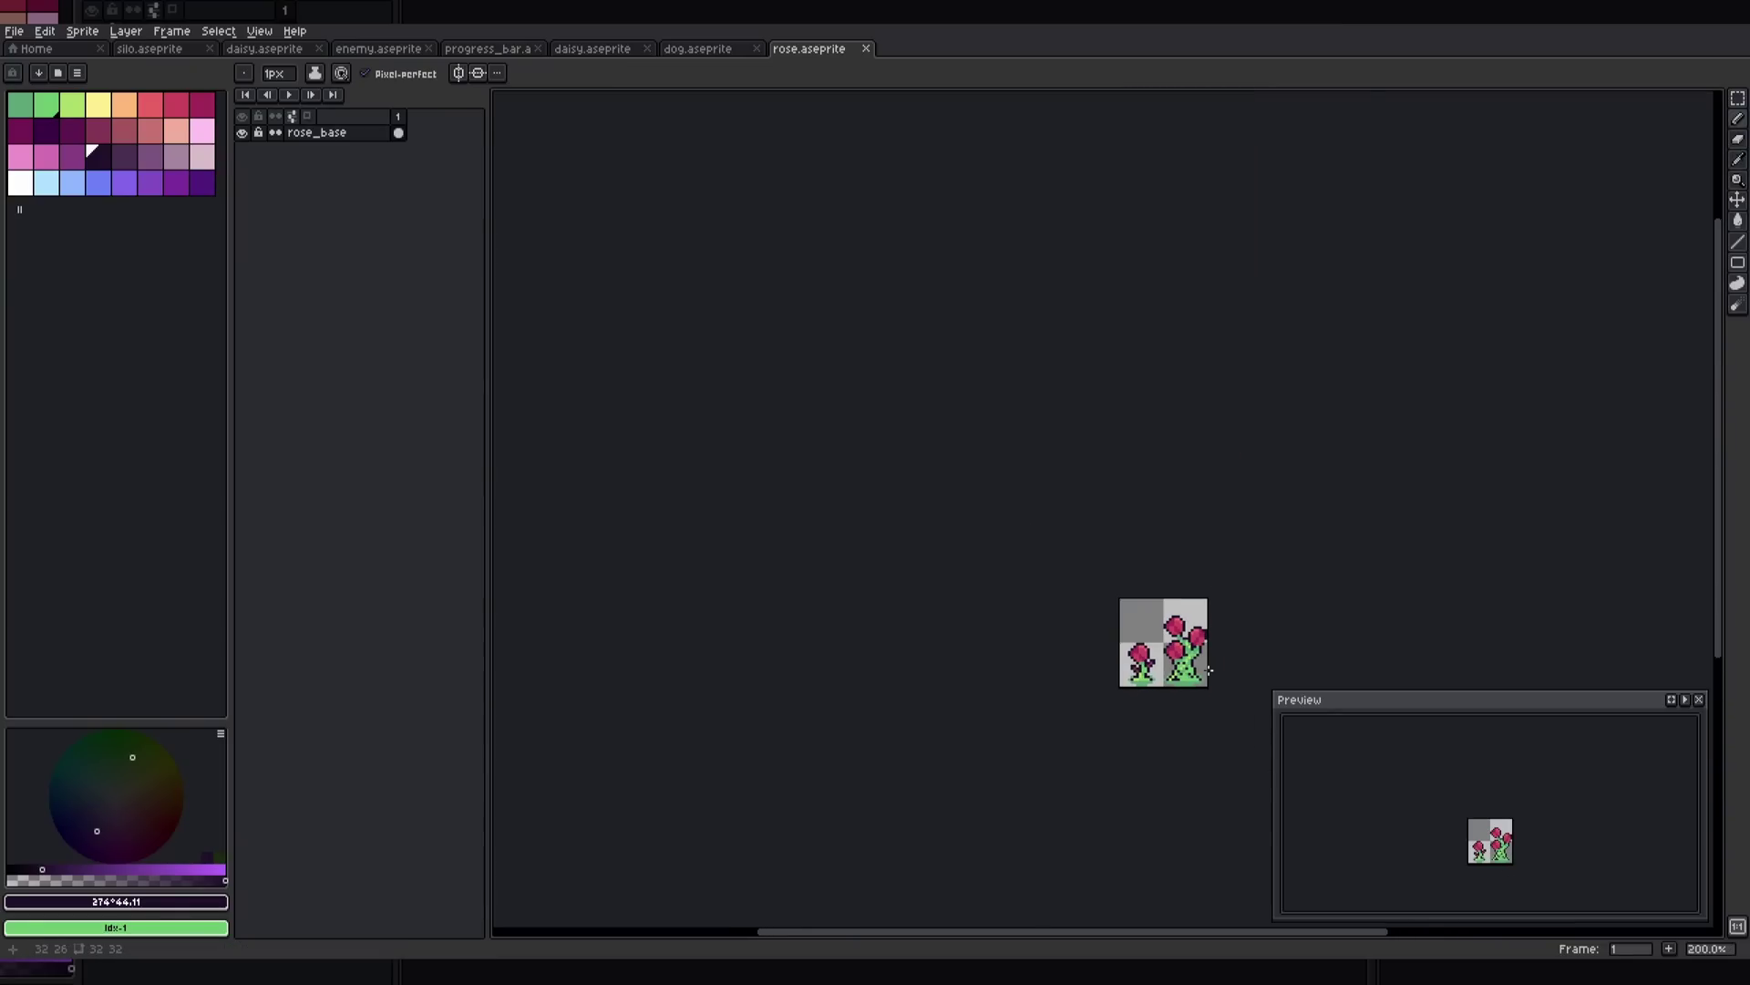
{"action": "left_click_drag", "start_coordinate": [892, 747], "coordinate": [973, 683]}
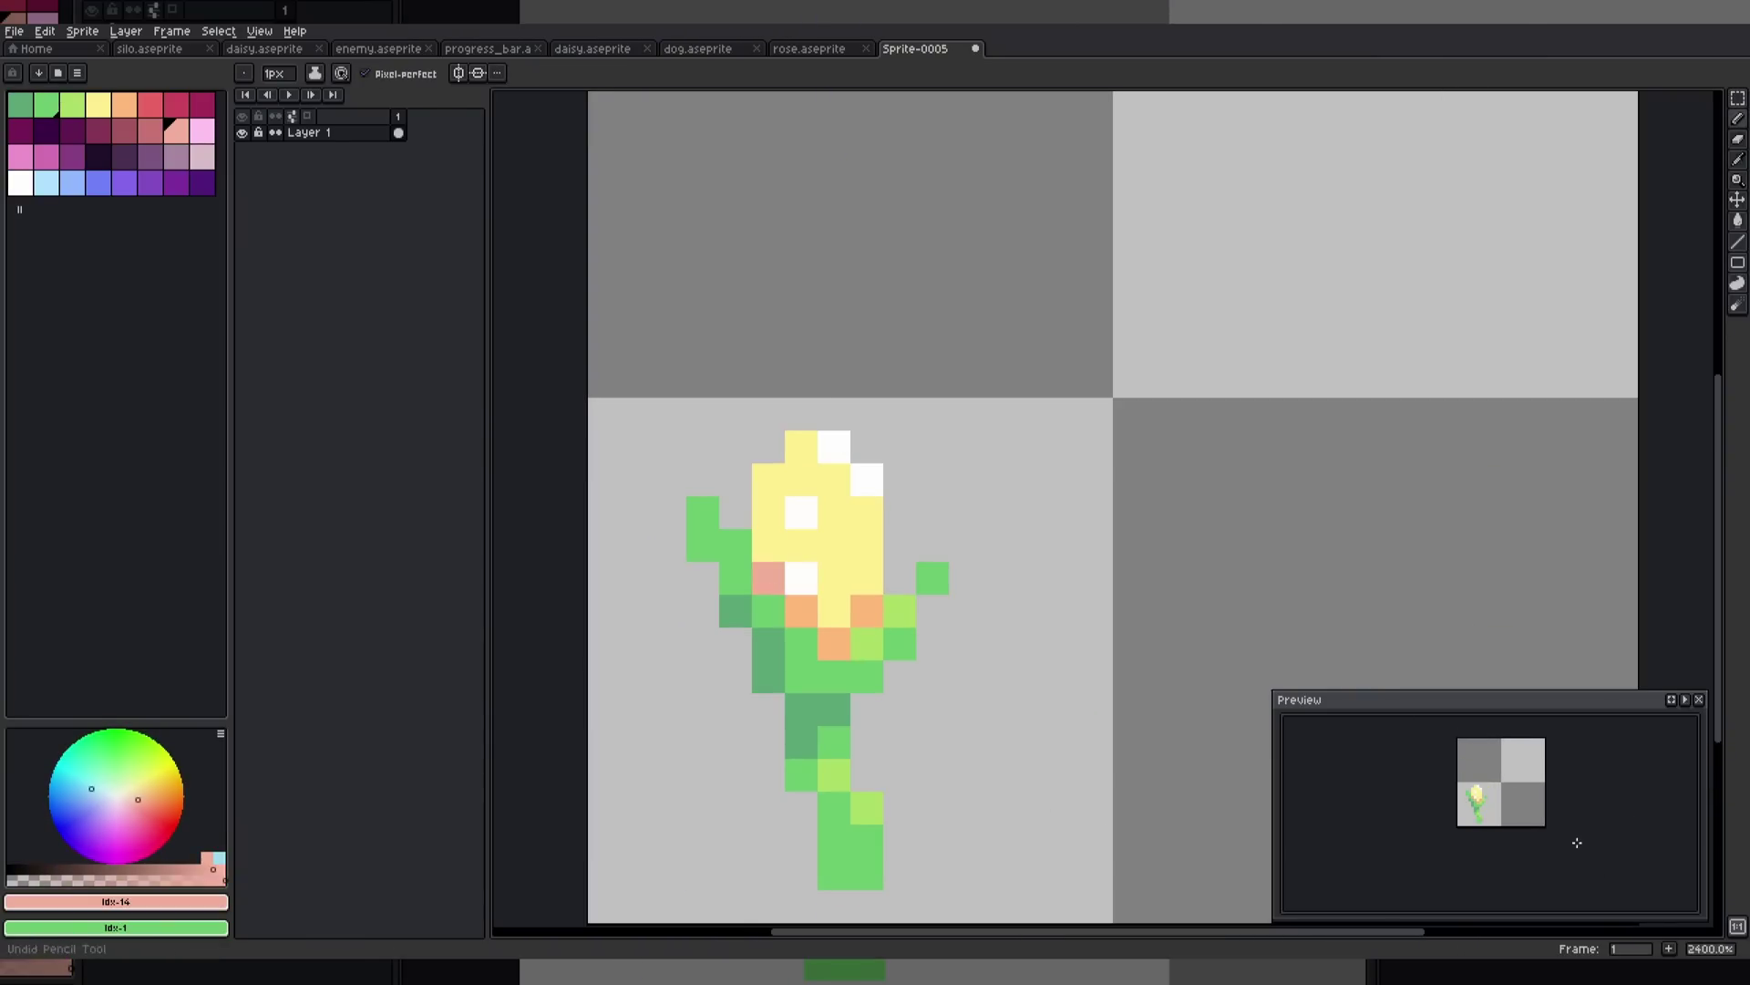
{"action": "left_click", "coordinate": [1057, 527]}
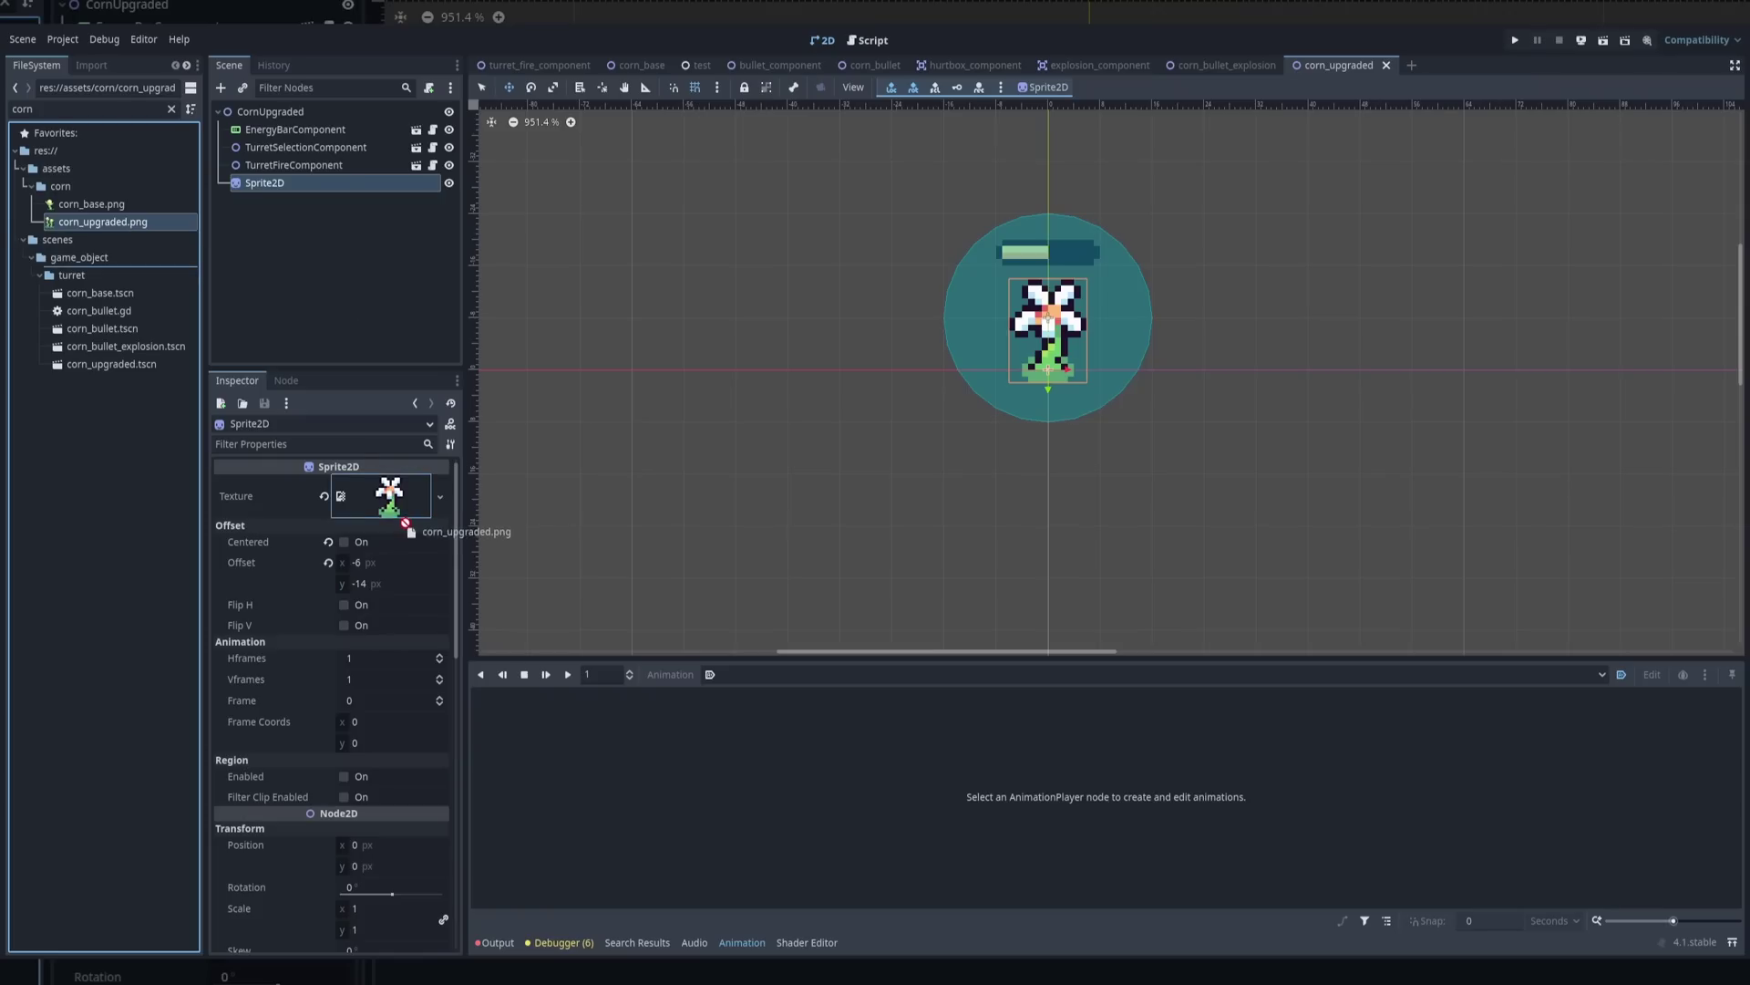
Assign corn_upgraded.png as the CornUpgraded Sprite2D's texture
{"action": "left_click_drag", "start_coordinate": [392, 515], "coordinate": [389, 497]}
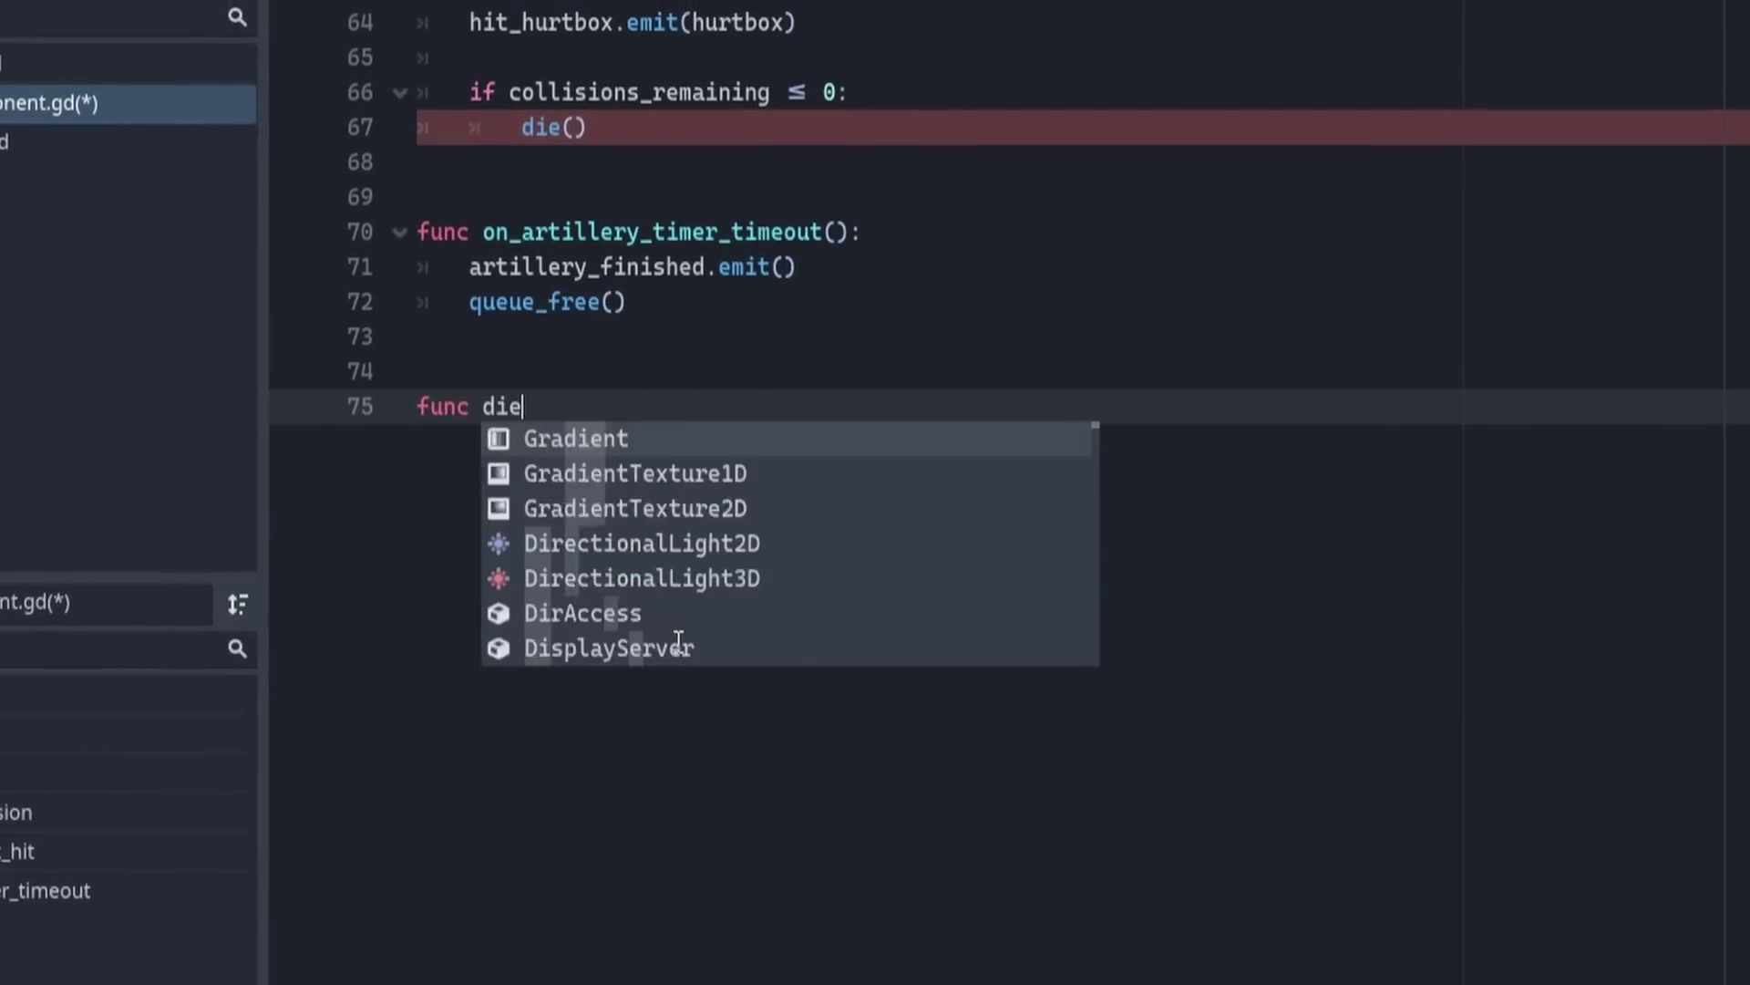
Write die() looping over Area2D children and tweening scale to Vector2.ZERO over 0.3 s
{"action": "type", "text": "e():"}
{"action": "key", "text": "Return"}
{"action": "type", "text": "for child in get_ch"}
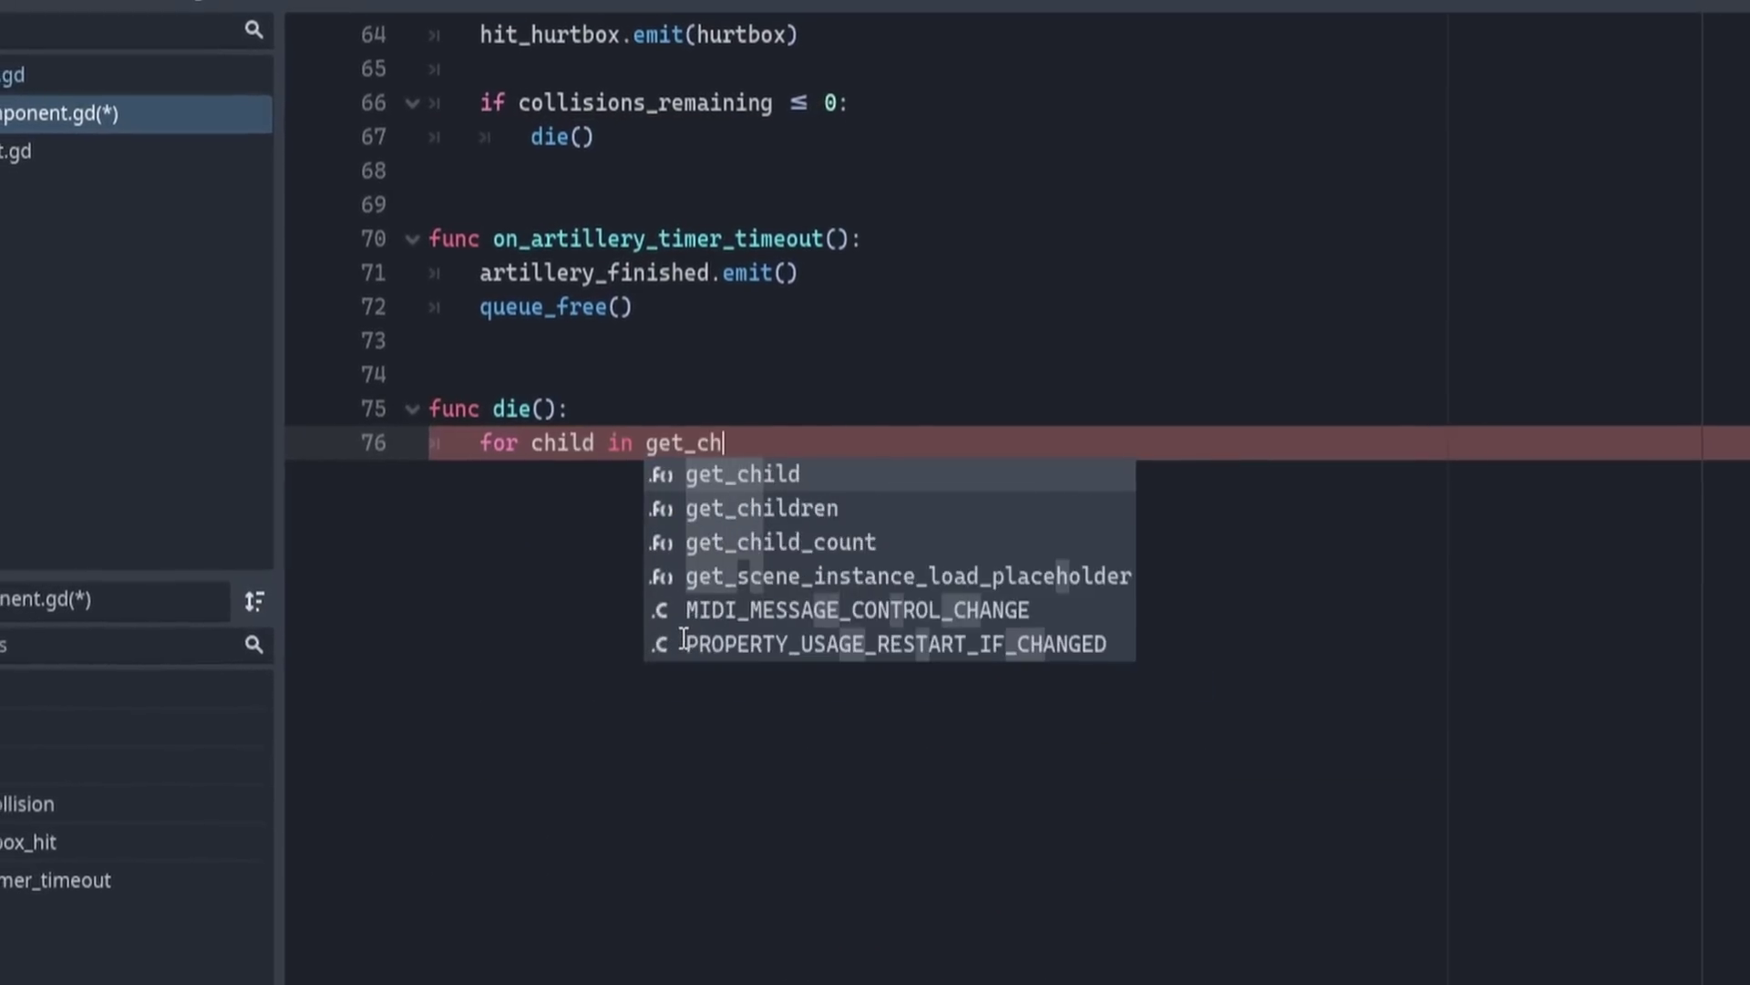
{"action": "type", "text": "ildren():"}
{"action": "key", "text": "Return"}
{"action": "type", "text": "if child is Area2D"}
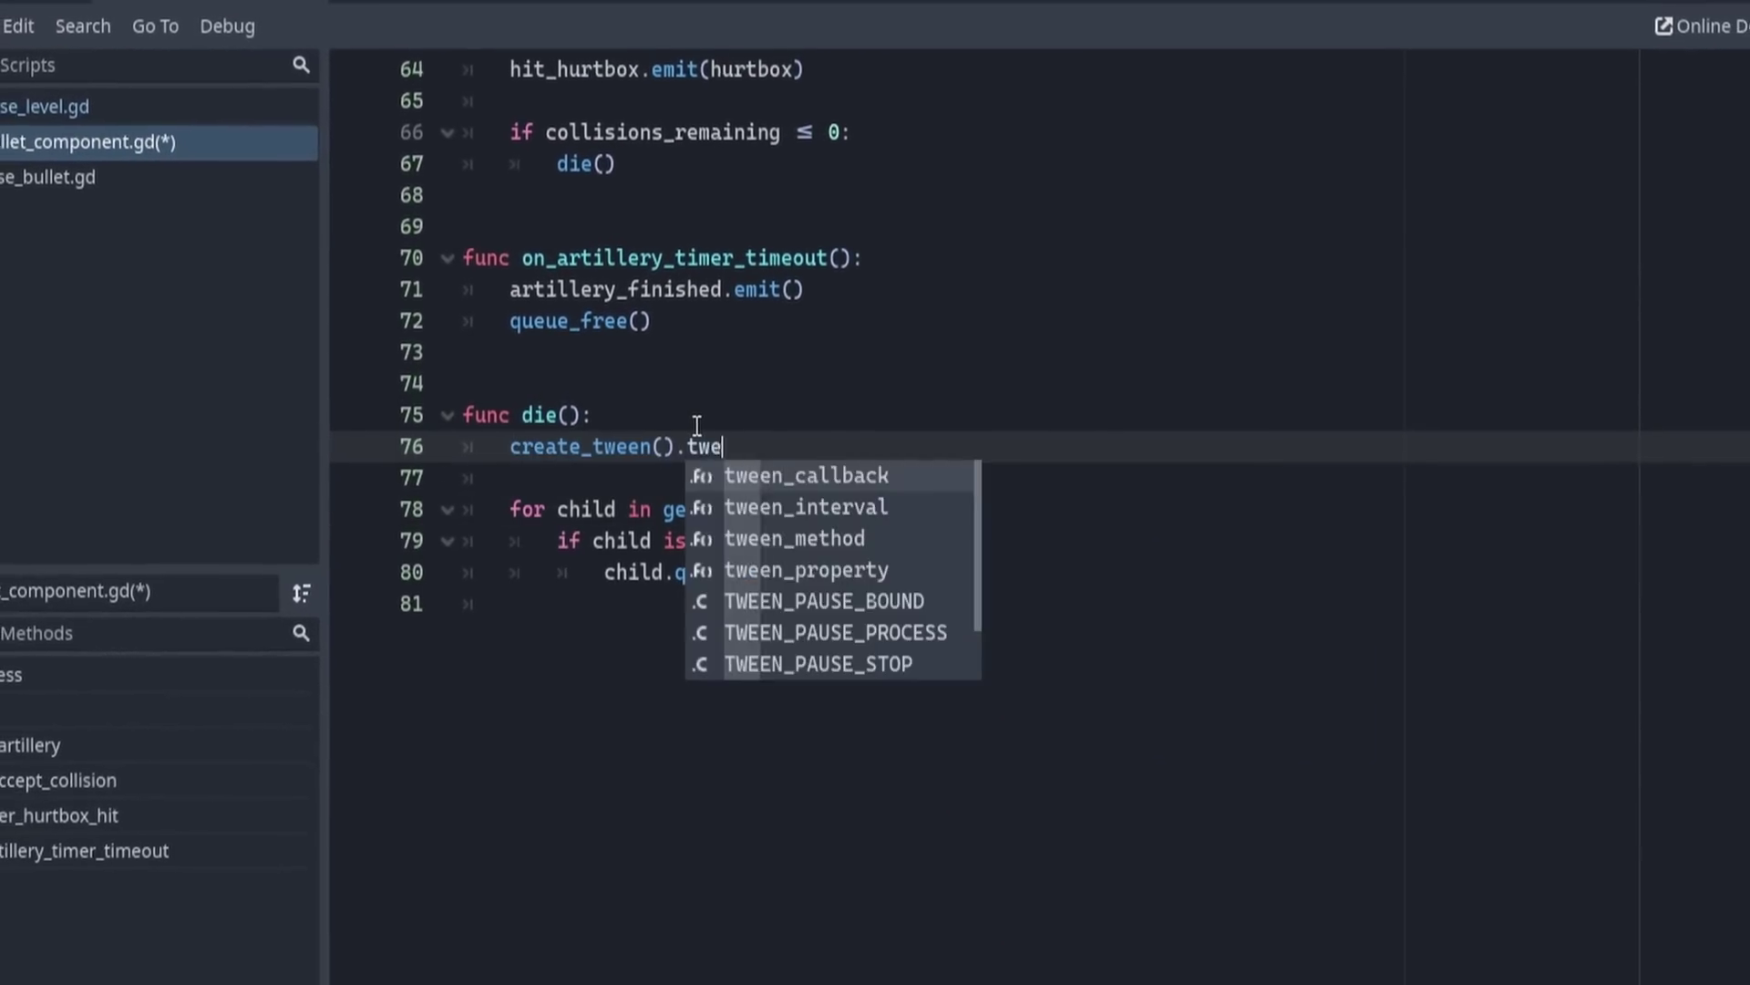
{"action": "type", "text": "en_property(self, \"scale\", "}
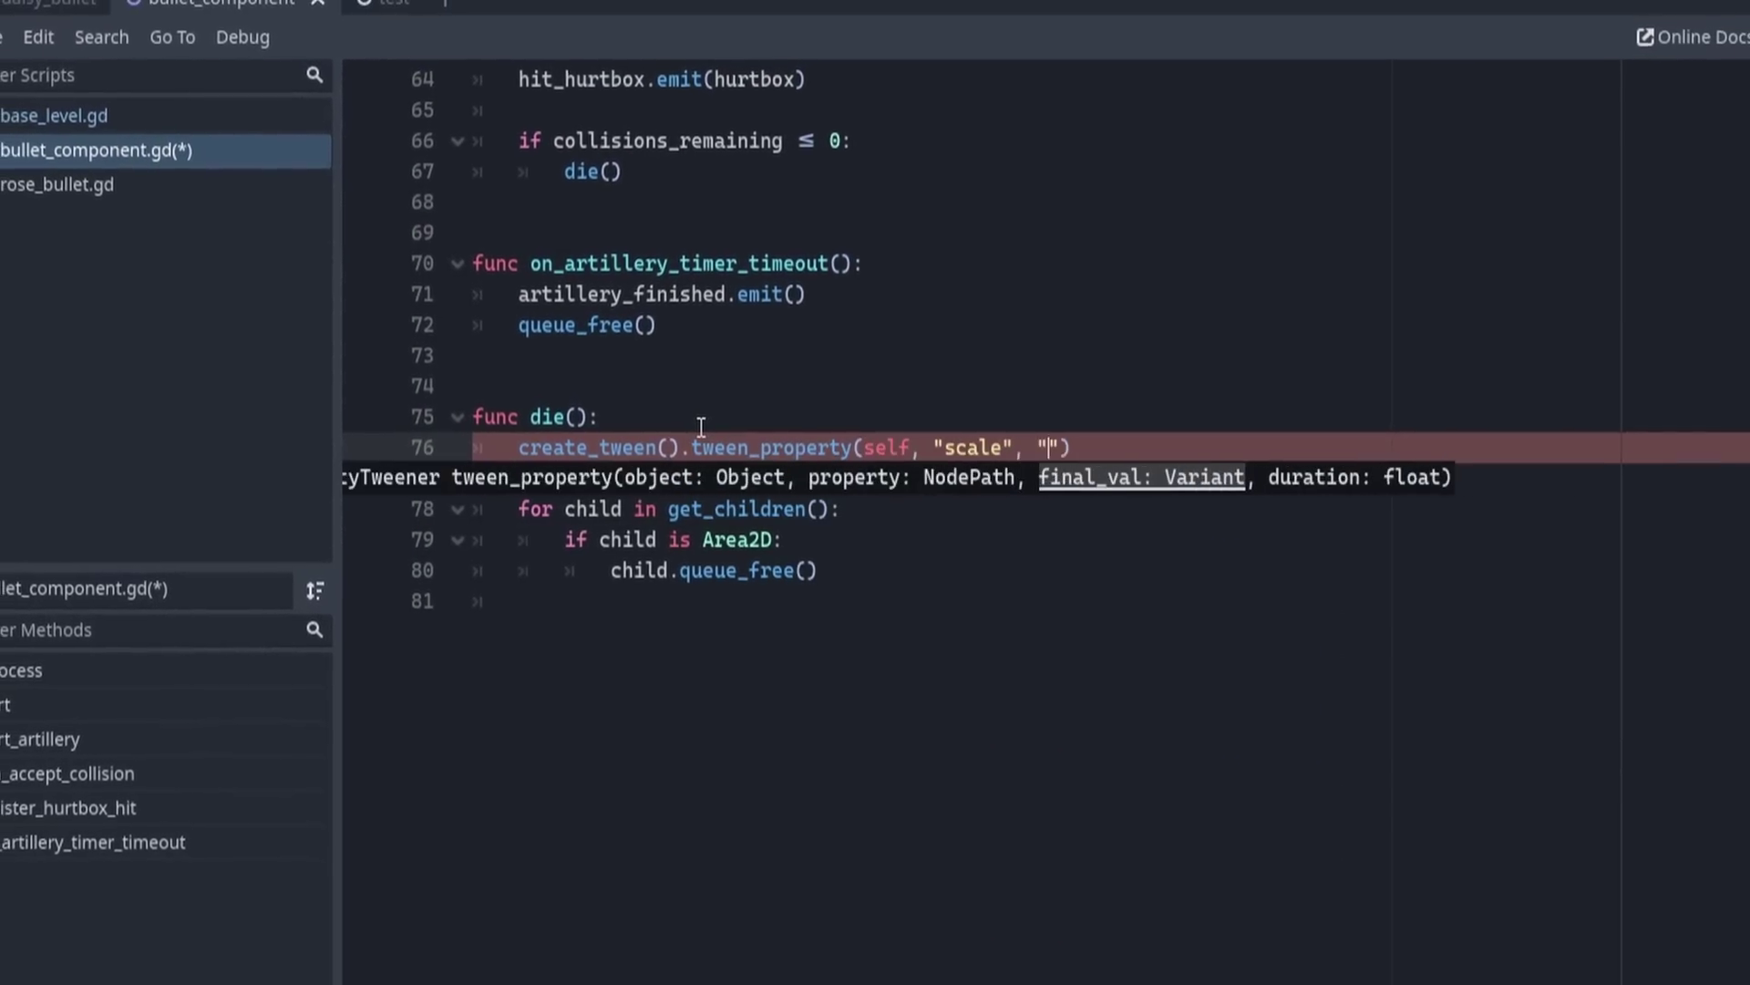
{"action": "type", "text": "Vector2.ZERO, .3"}
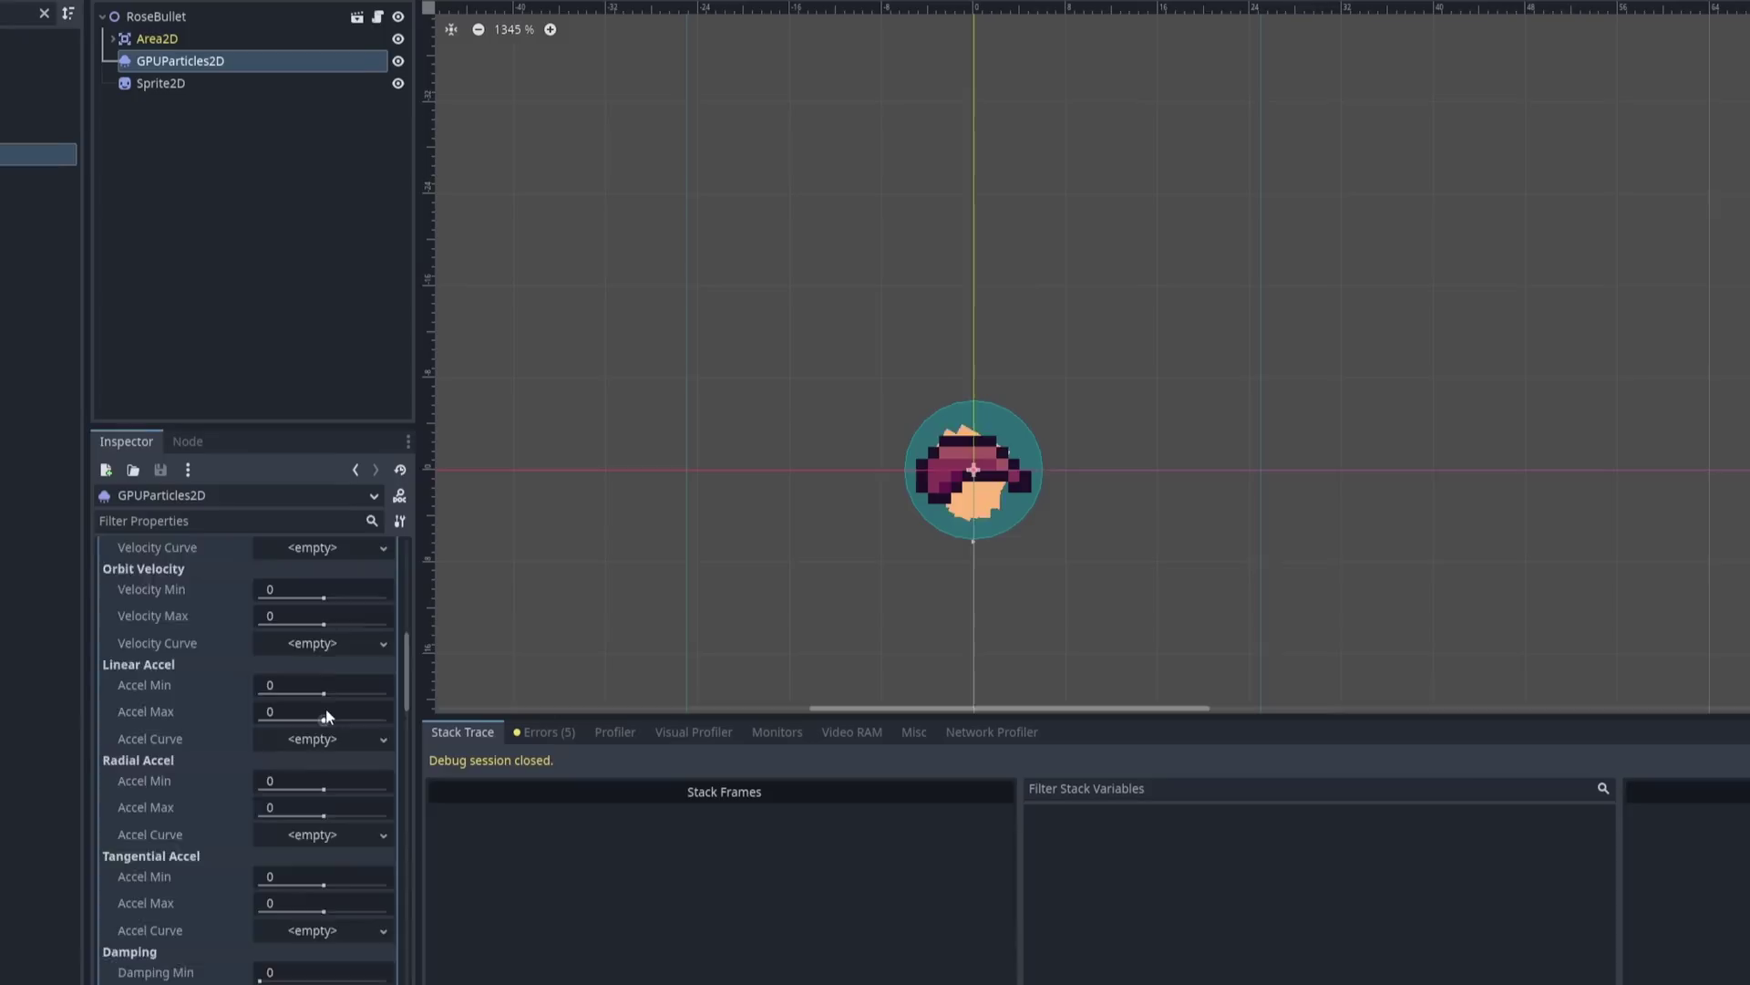
Set the rose bullet's GPUParticles2D colour to the green 5ba675 swatch
{"action": "scroll", "coordinate": [331, 739], "scroll_direction": "down", "scroll_amount": 8}
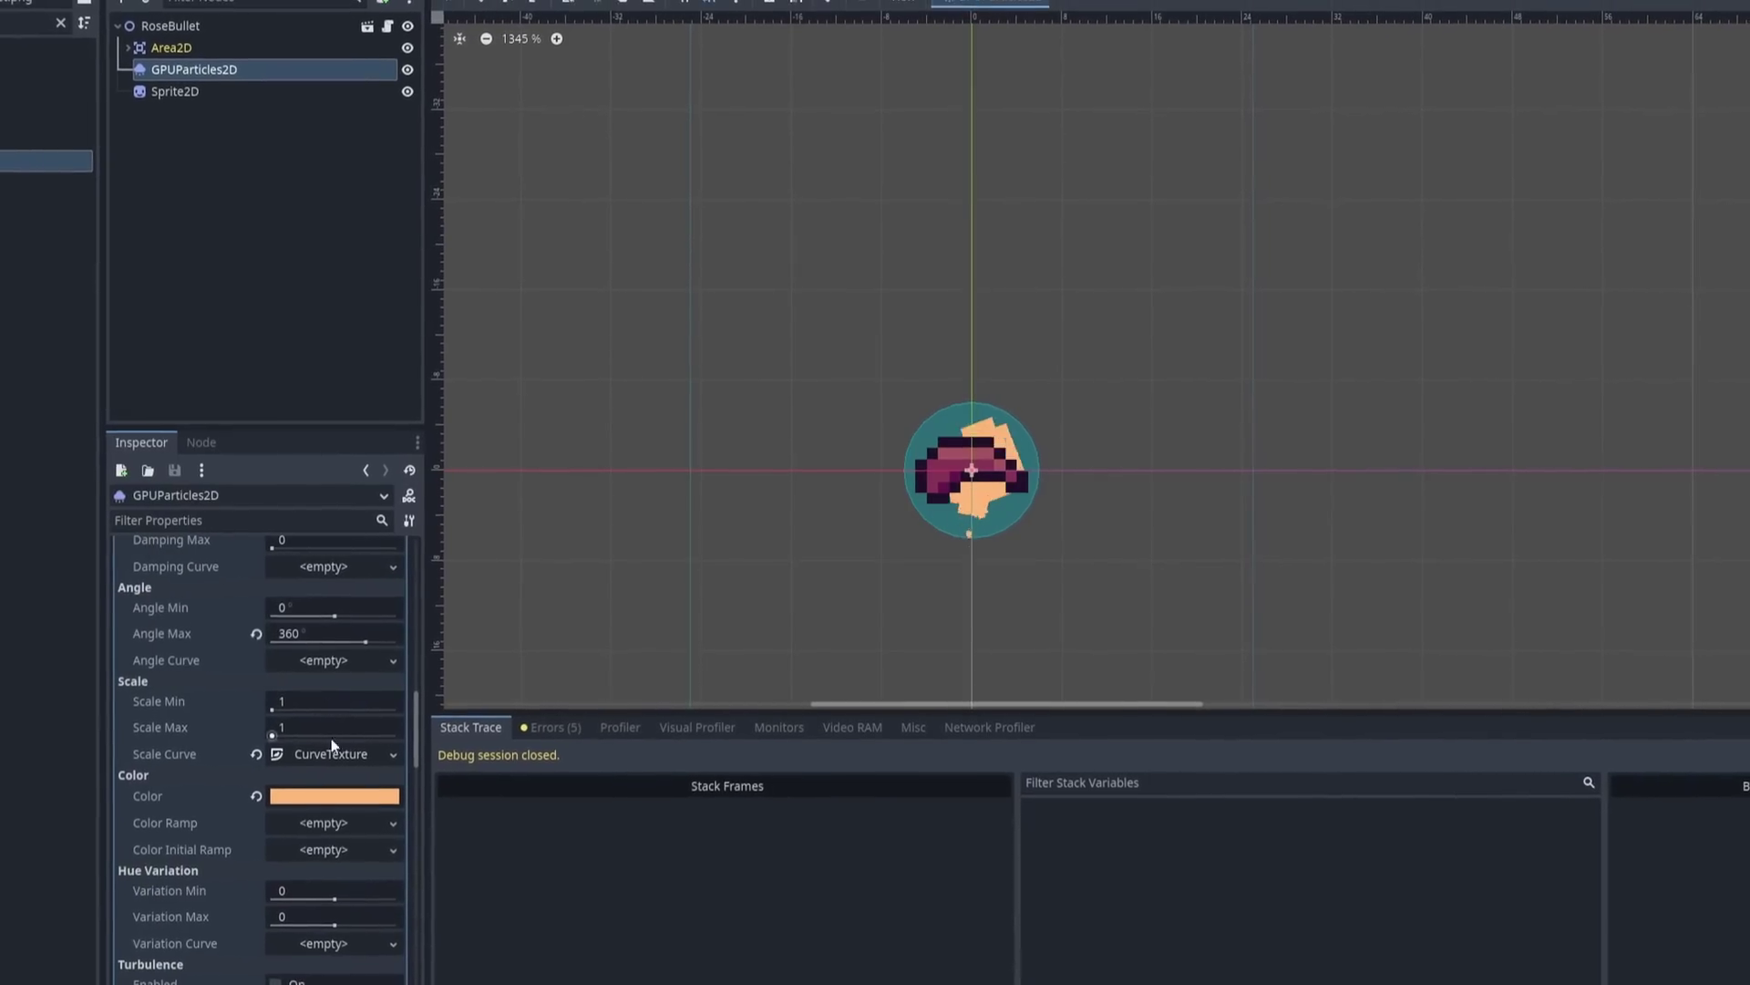
{"action": "left_click", "coordinate": [345, 784]}
{"action": "left_click", "coordinate": [278, 725]}
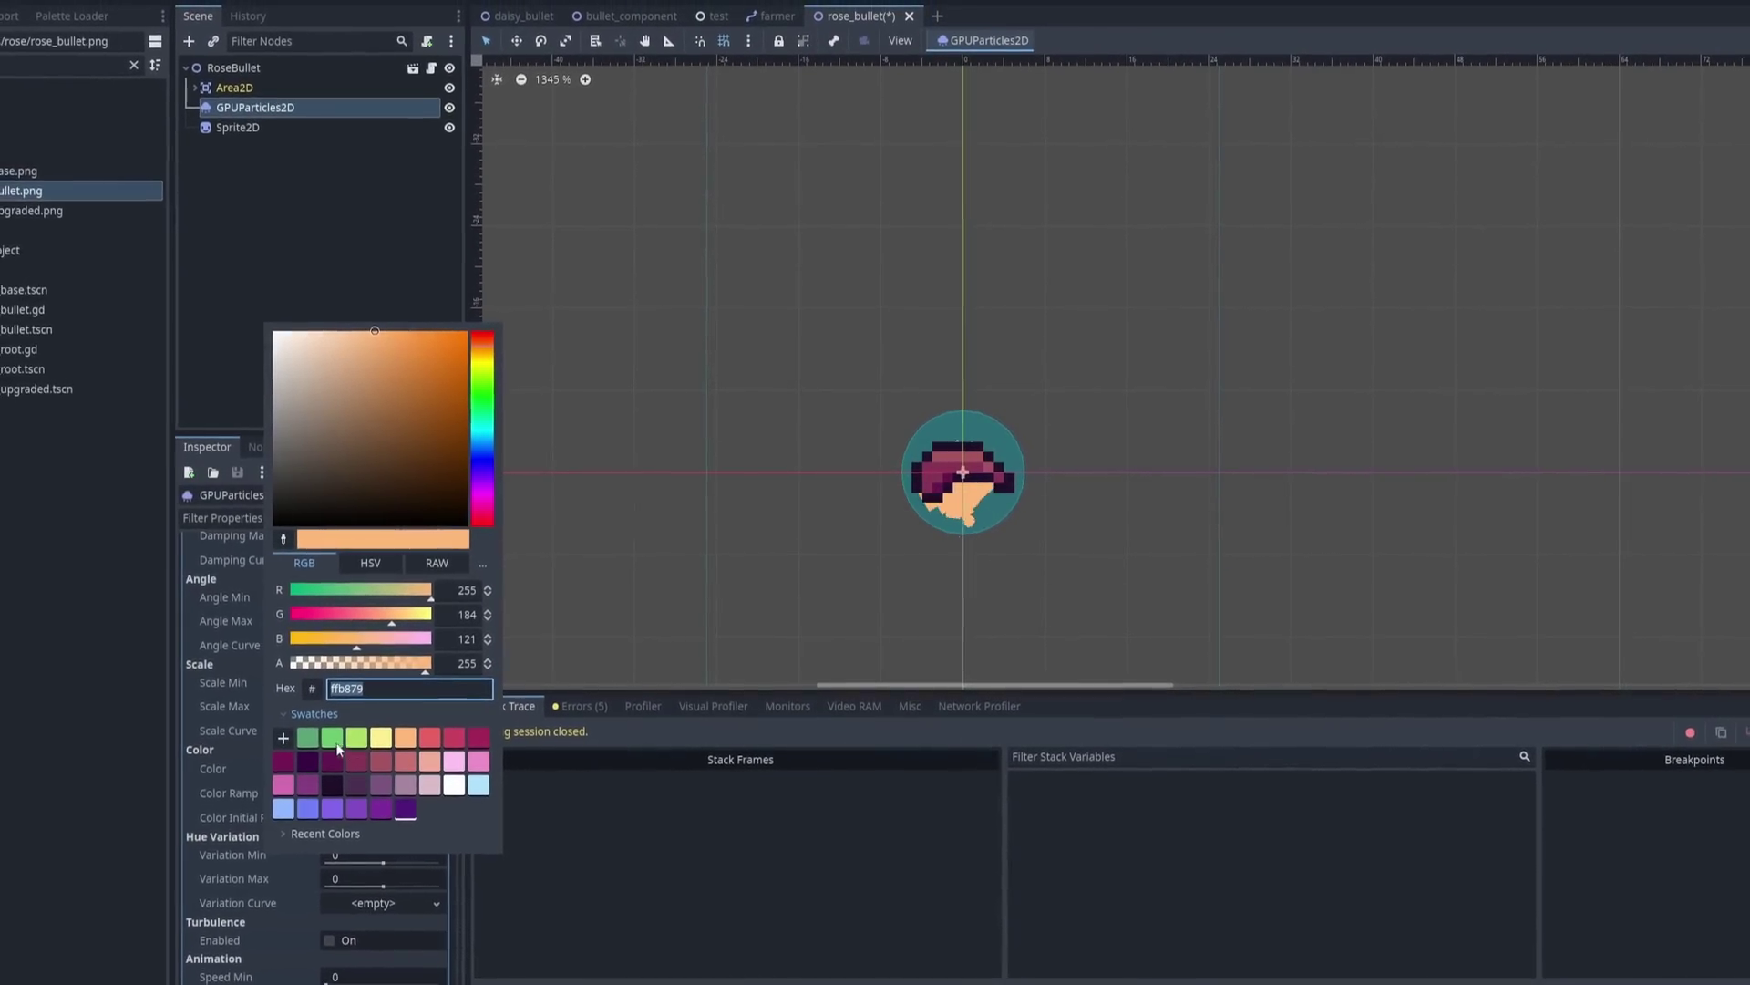
{"action": "left_click", "coordinate": [275, 752]}
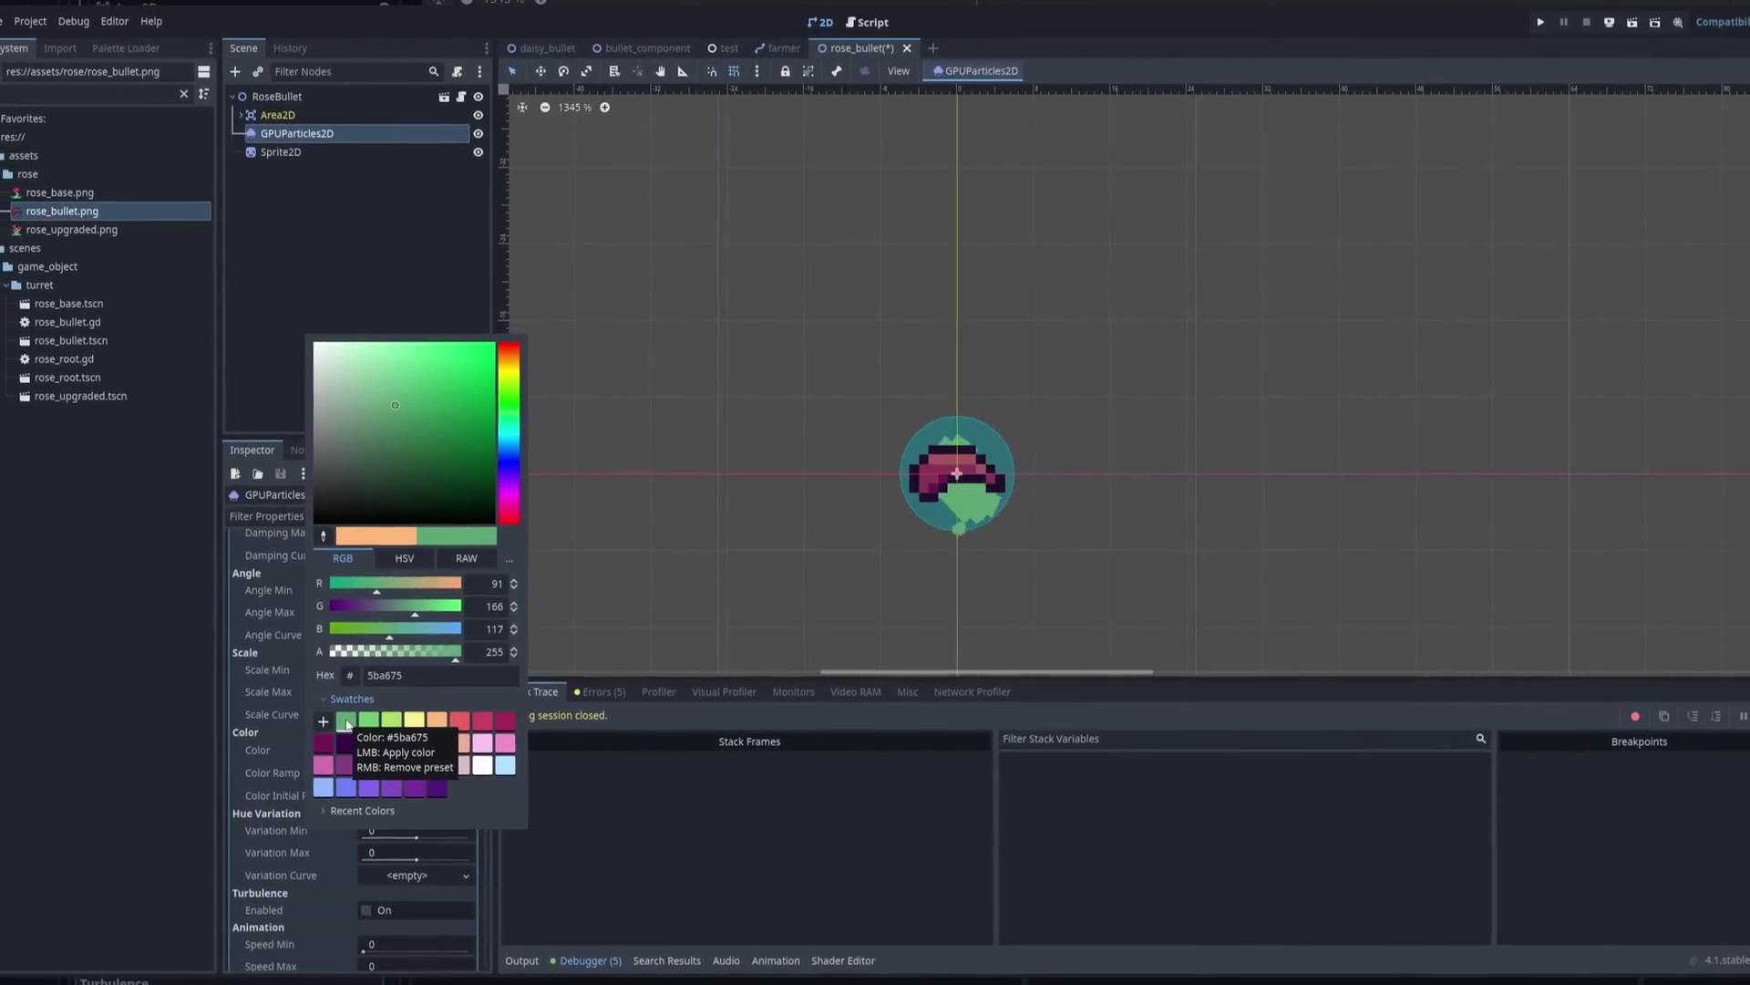
{"action": "left_click", "coordinate": [737, 929]}
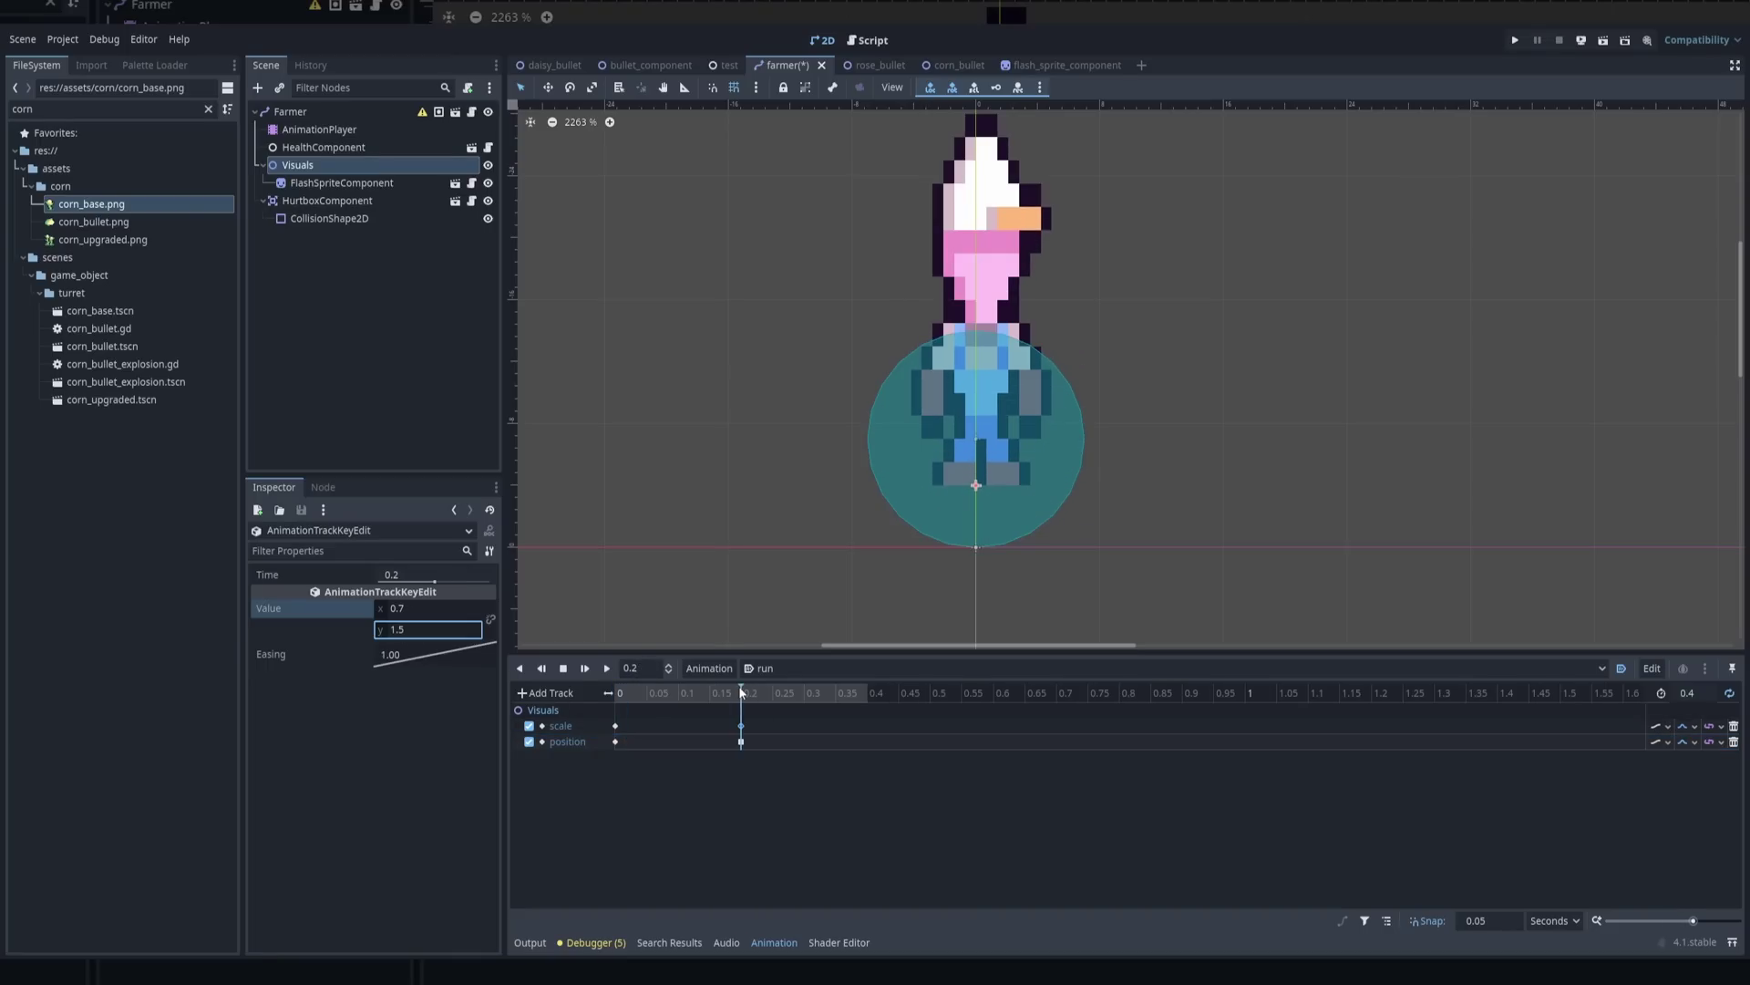
Scrub the farmer run animation to 0.3 s and set BloodExplosion gravity to 600
{"action": "left_click_drag", "start_coordinate": [731, 692], "coordinate": [901, 707]}
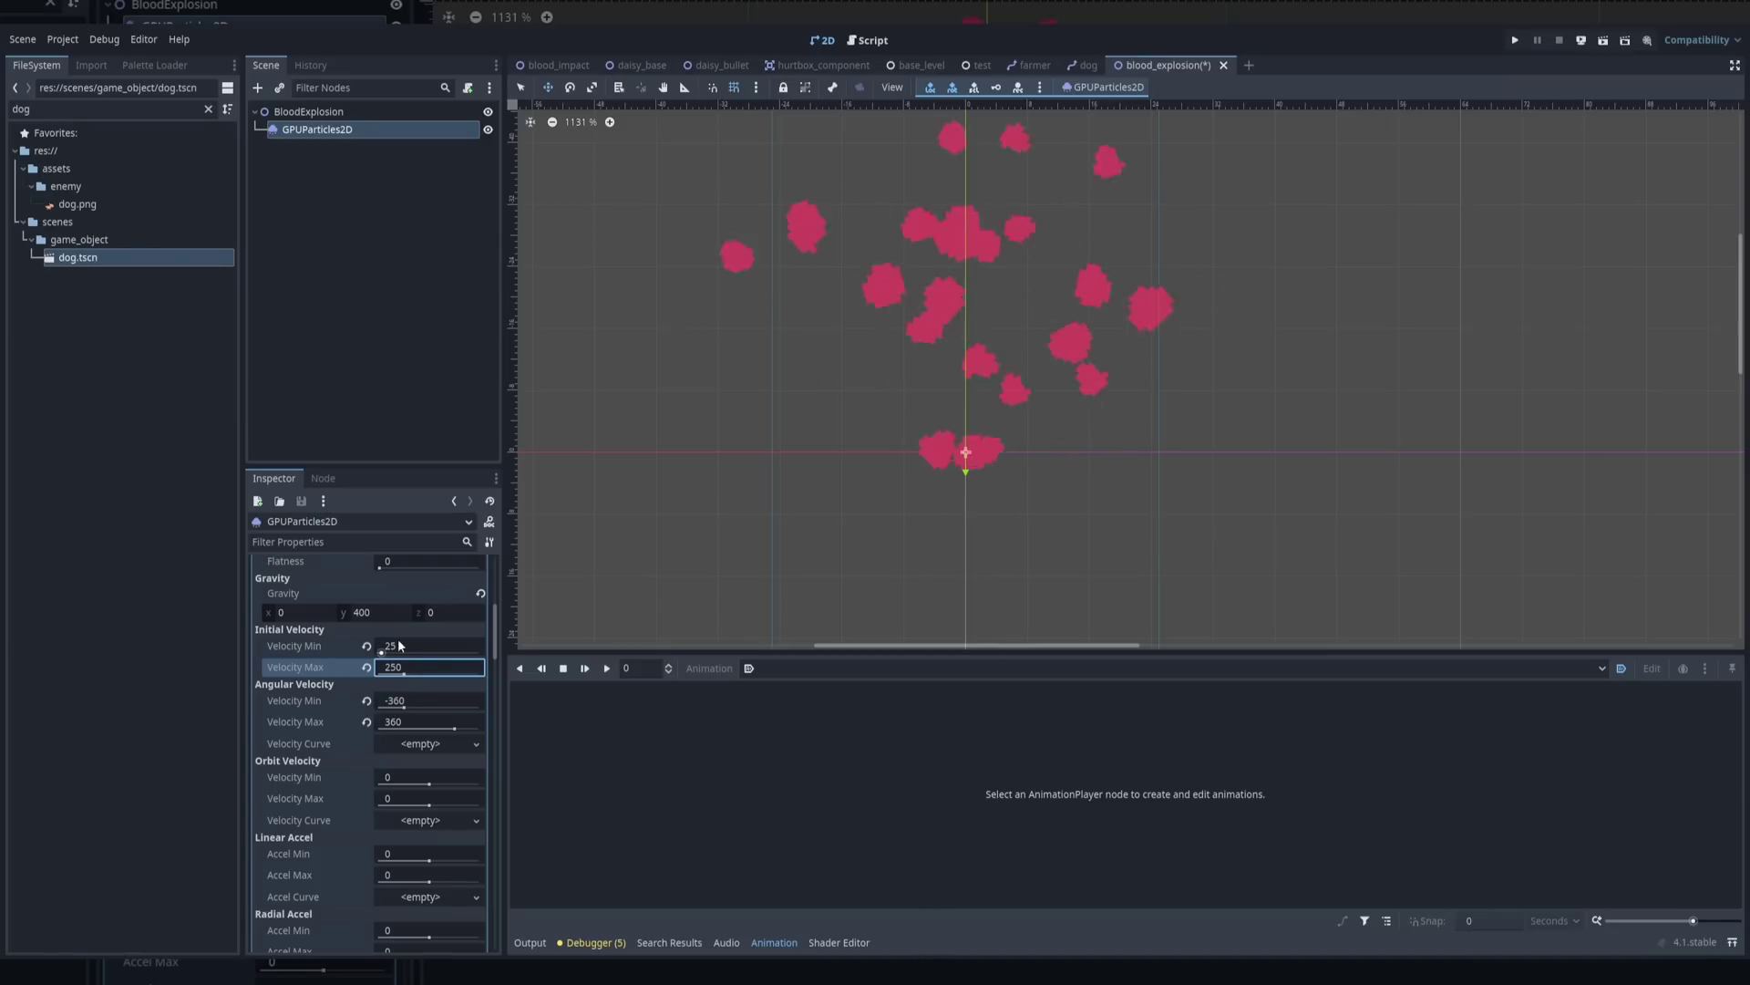
{"action": "left_click", "coordinate": [387, 609]}
{"action": "type", "text": "600"}
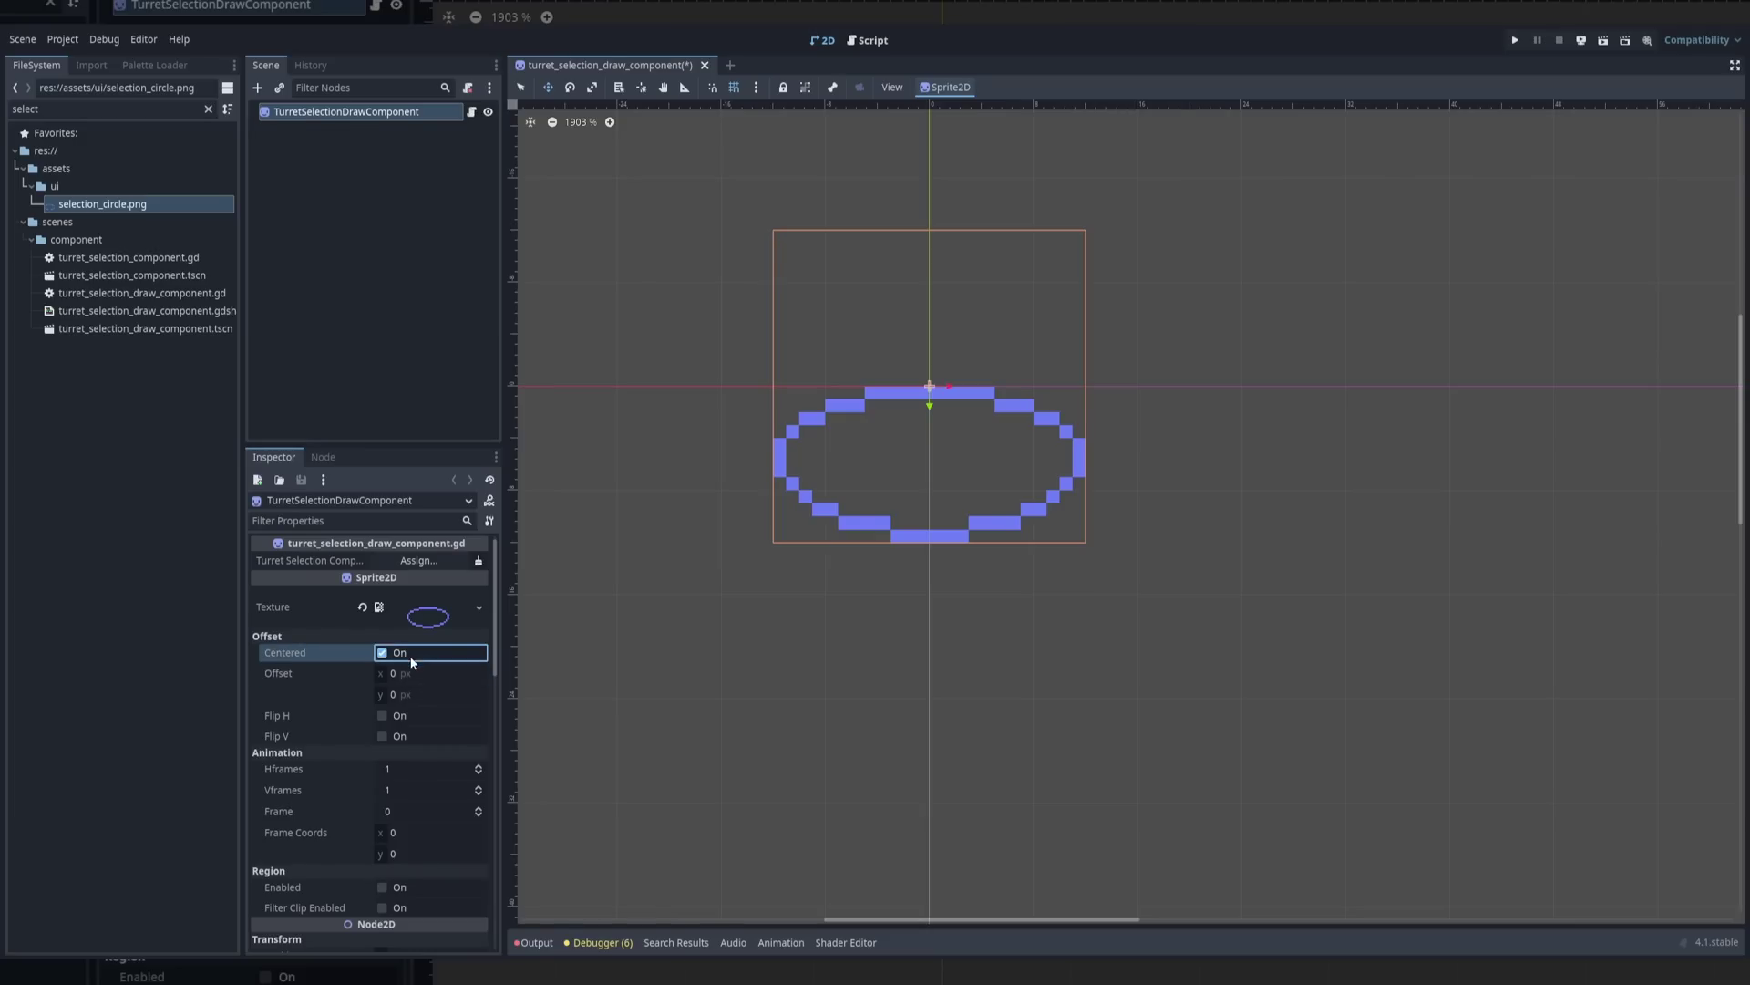
Offset the selection circle to -12 px, then select a corn tower and inspect its XPBarComponent
{"action": "left_click", "coordinate": [411, 657]}
{"action": "left_click_drag", "start_coordinate": [405, 673], "coordinate": [384, 694]}
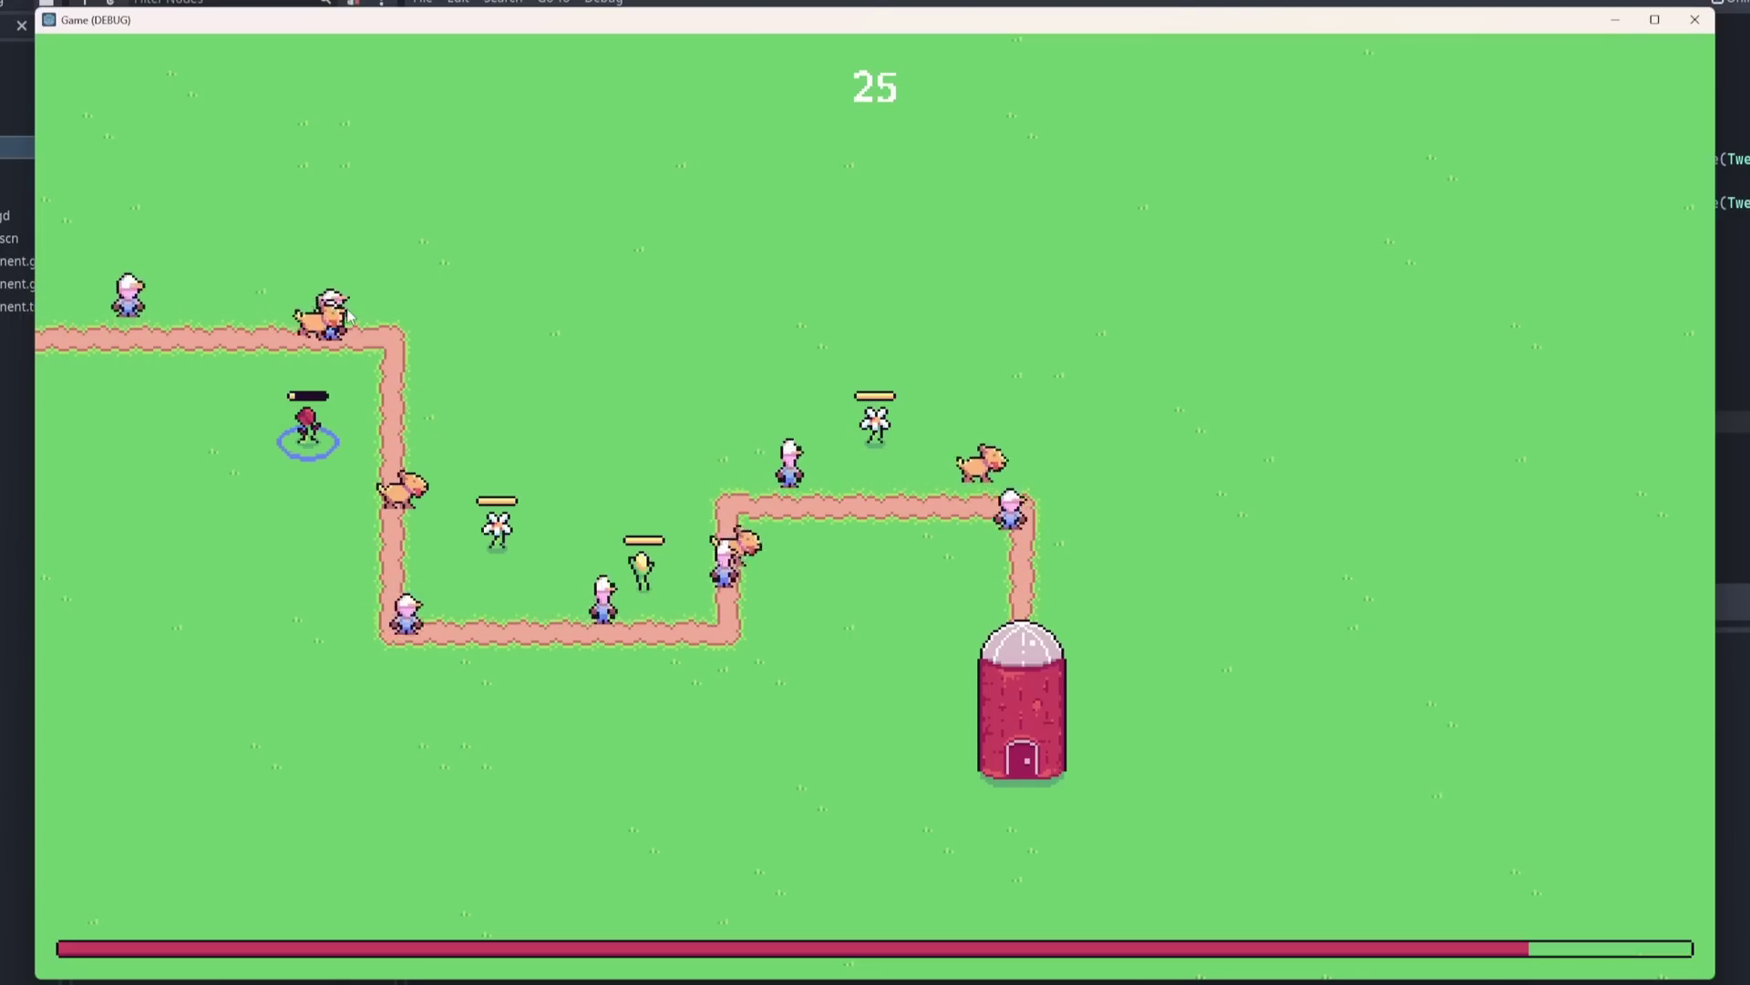
{"action": "left_click", "coordinate": [641, 574]}
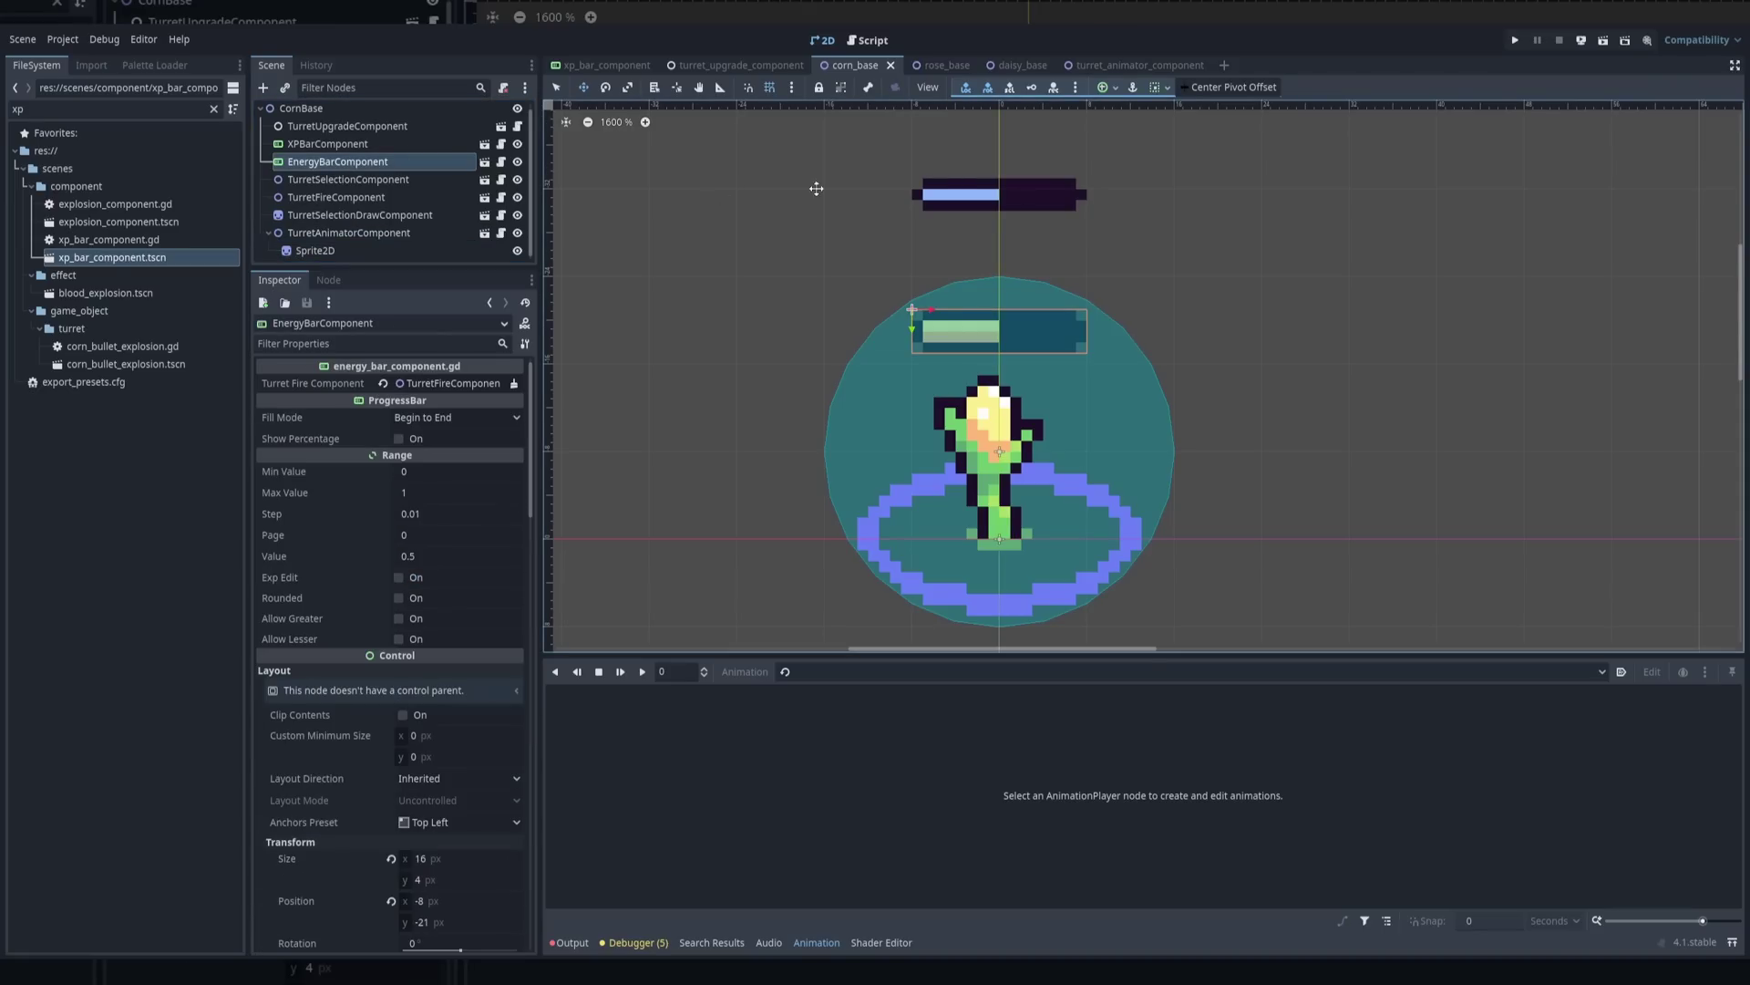
{"action": "left_click", "coordinate": [328, 144]}
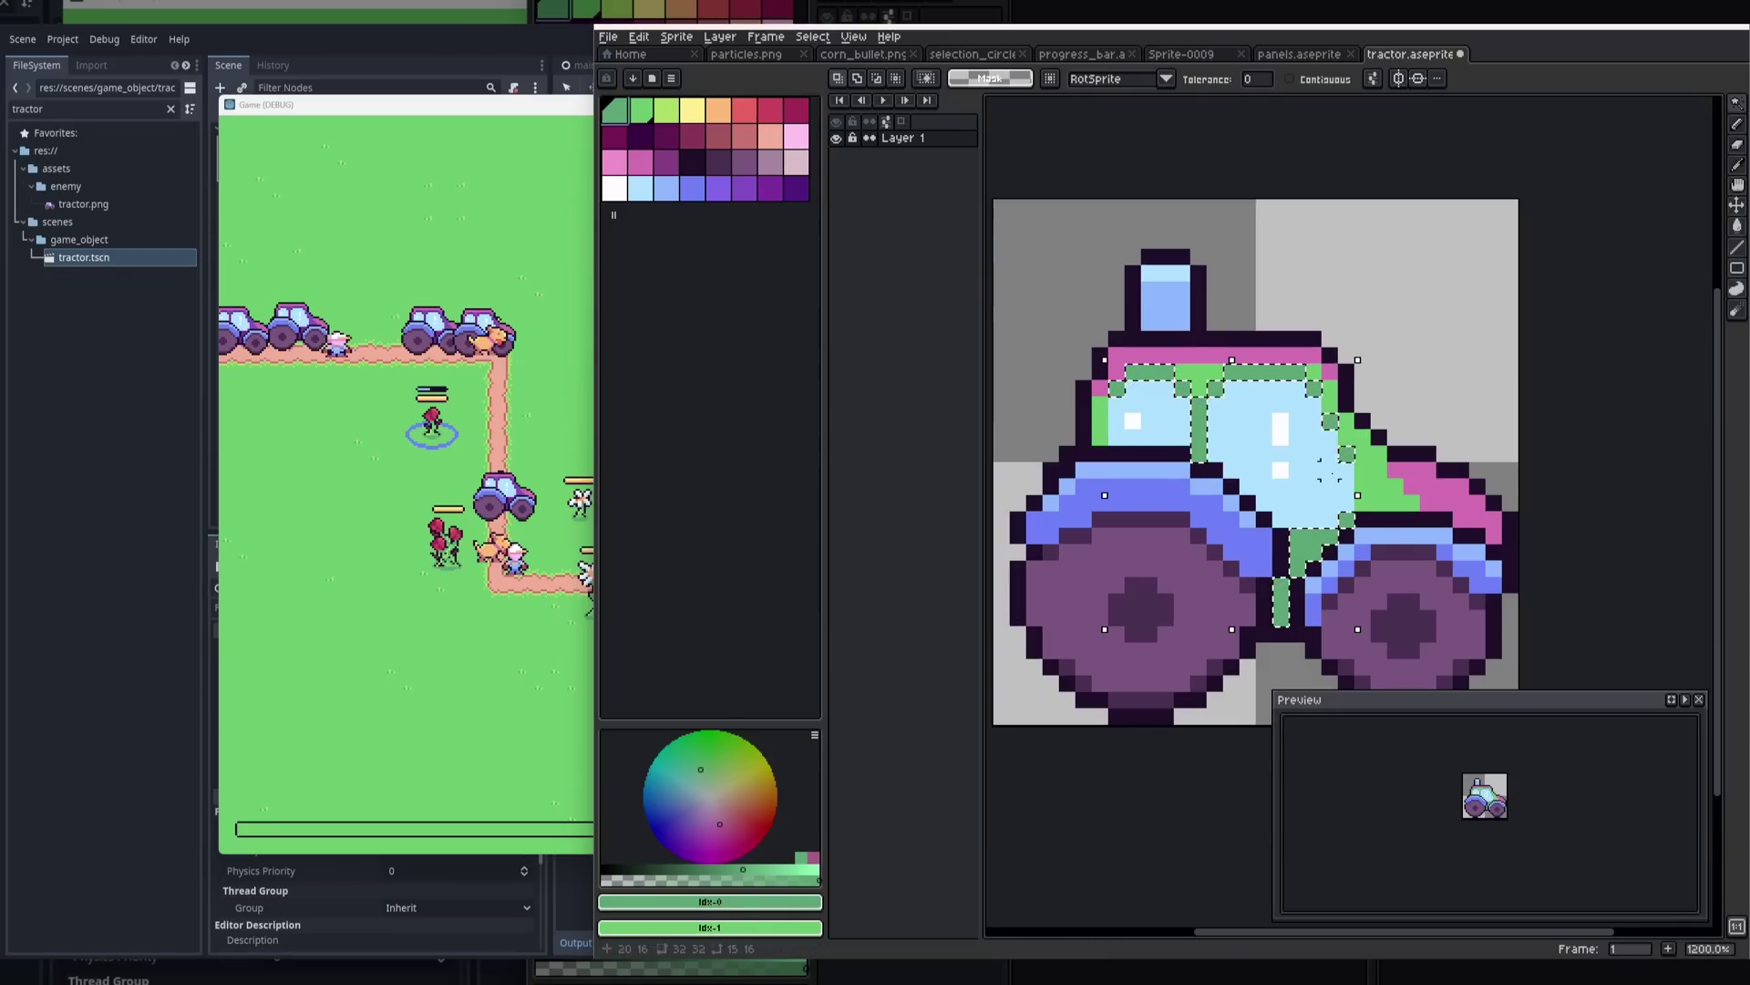
Pick the palette's green to repaint the tractor sprite's cab and body
{"action": "scroll", "coordinate": [1323, 466], "scroll_direction": "right", "scroll_amount": 2}
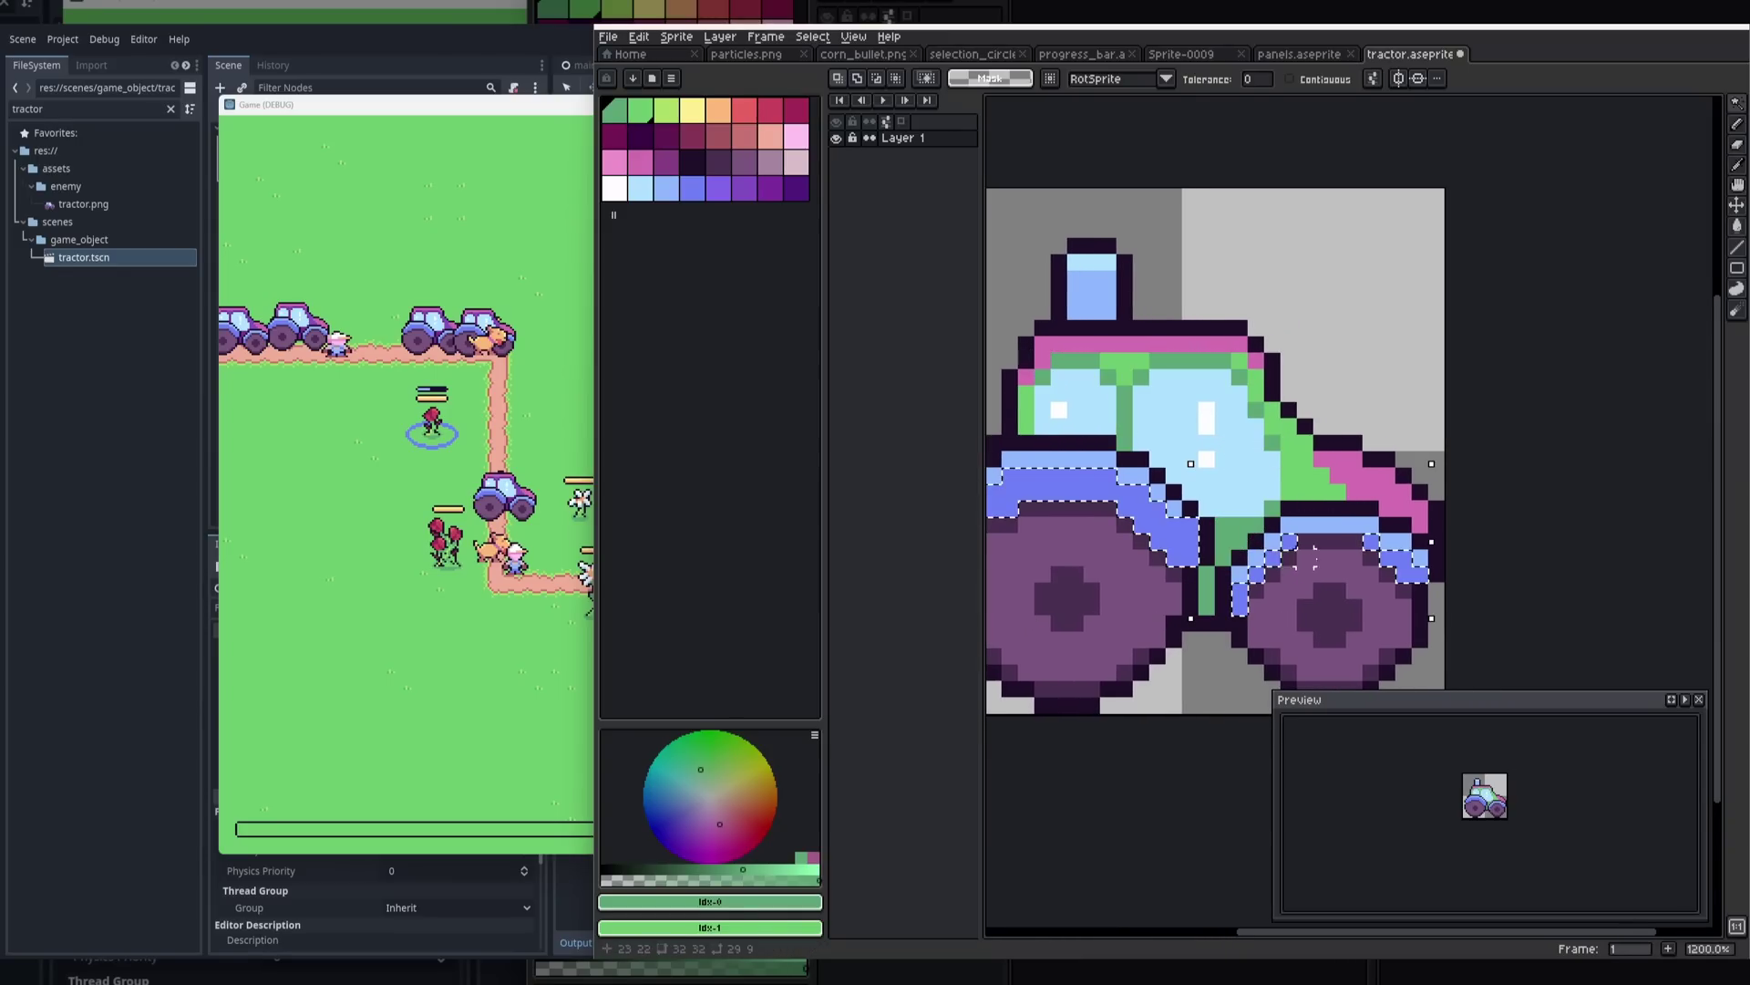
{"action": "left_click", "coordinate": [636, 117]}
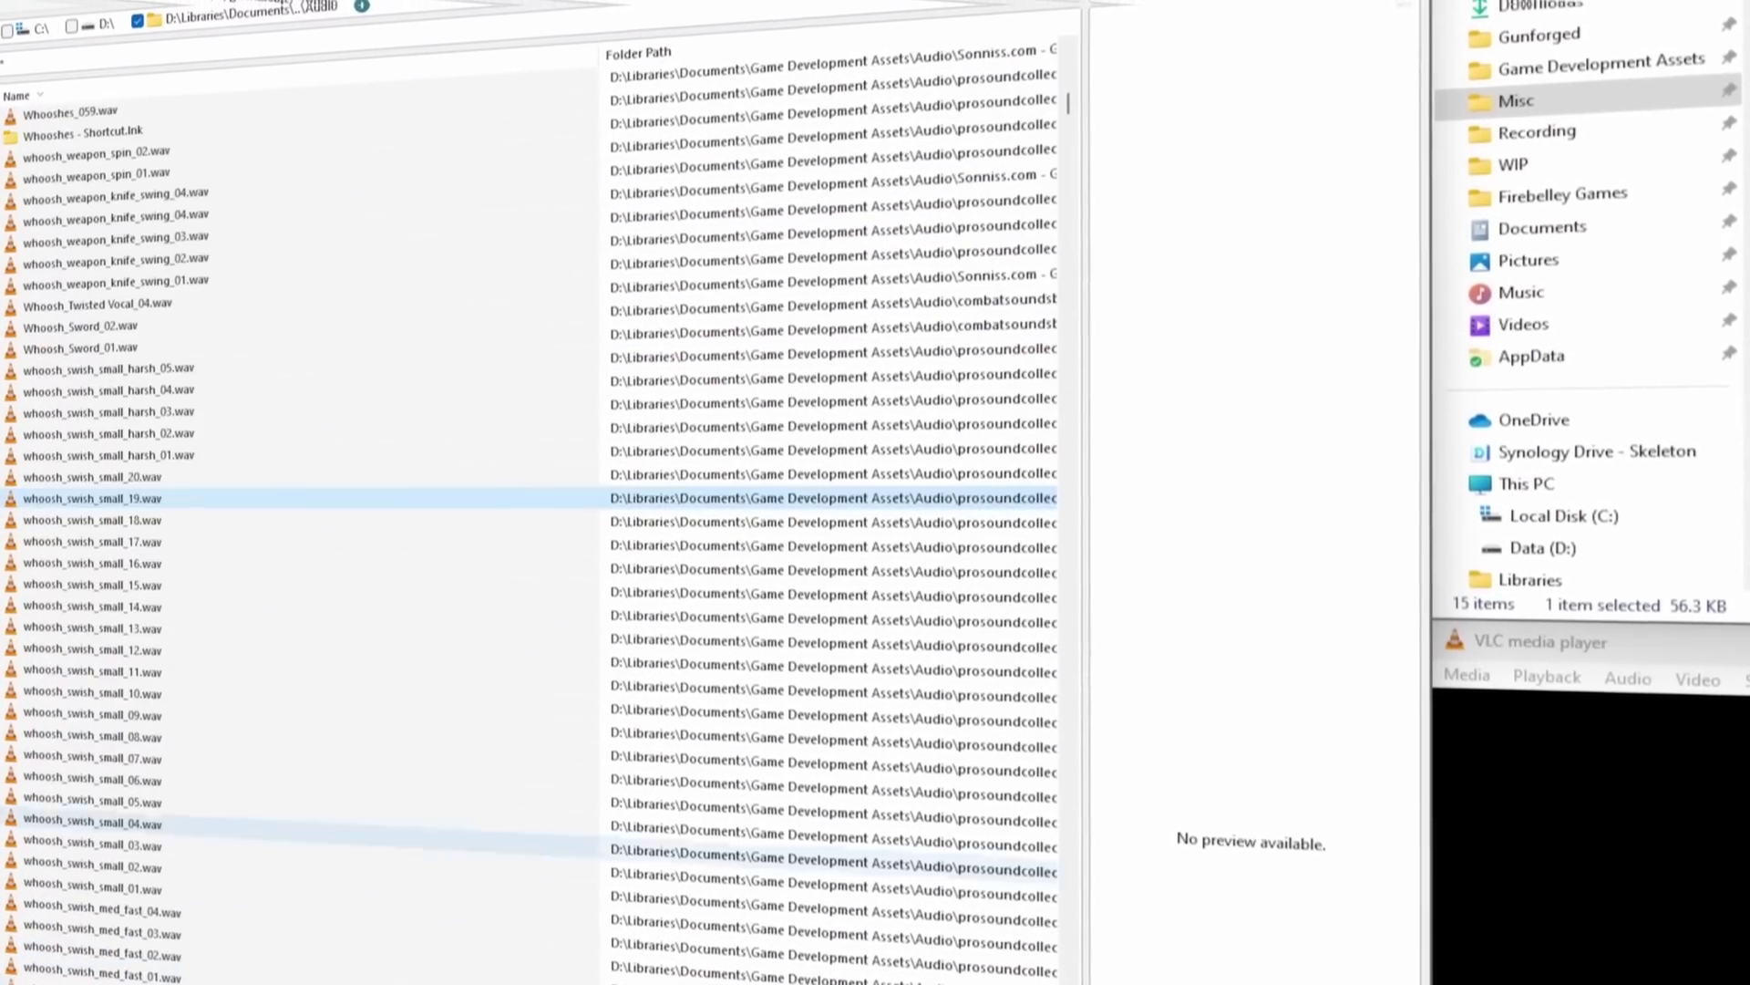
{"action": "key", "text": "Down"}
{"action": "key", "text": "Down"}
{"action": "key", "text": "Down"}
{"action": "key", "text": "Down"}
{"action": "key", "text": "Down"}
{"action": "key", "text": "Down"}
{"action": "key", "text": "Down"}
{"action": "key", "text": "Down"}
{"action": "key", "text": "Down"}
{"action": "key", "text": "Down"}
{"action": "key", "text": "Down"}
{"action": "key", "text": "Down"}
{"action": "key", "text": "Down"}
{"action": "key", "text": "Down"}
{"action": "key", "text": "Down"}
{"action": "key", "text": "Down"}
{"action": "key", "text": "Down"}
{"action": "key", "text": "Down"}
{"action": "key", "text": "Down"}
{"action": "key", "text": "Down"}
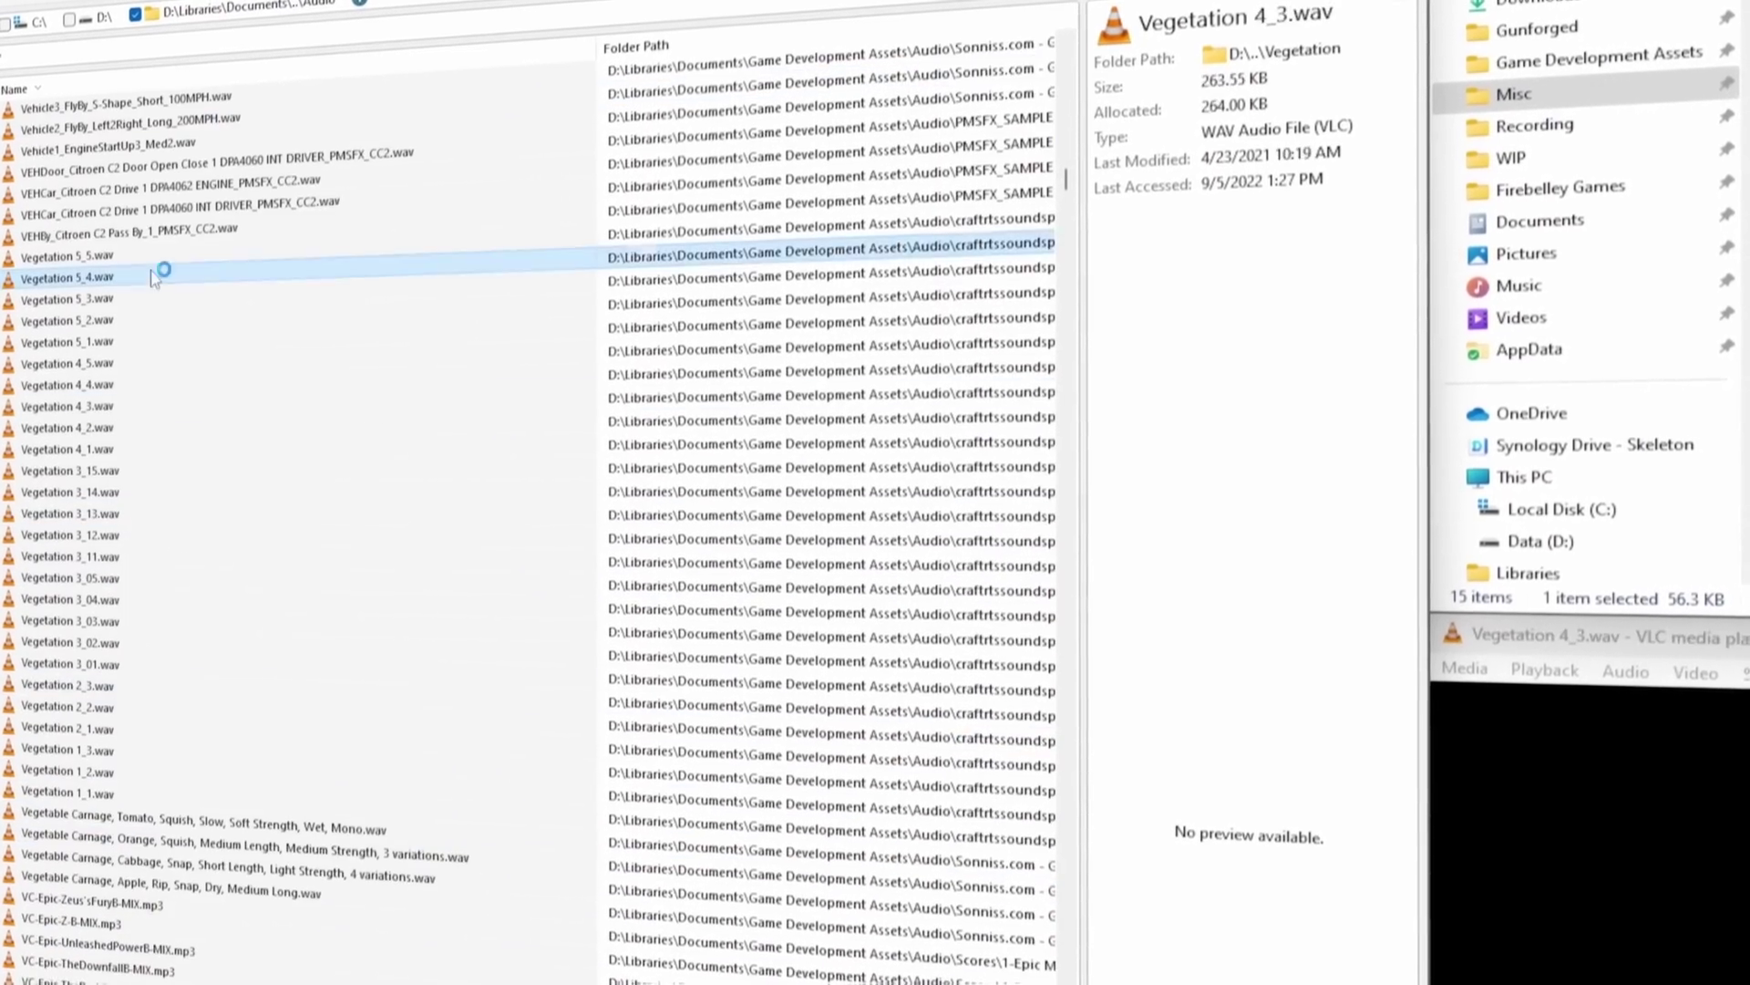
Audition sound clips from the Vegetation 4 files down toward the VC-Epic music
{"action": "key", "text": "Up"}
{"action": "key", "text": "Up"}
{"action": "key", "text": "Up"}
{"action": "key", "text": "Up"}
{"action": "key", "text": "Up"}
{"action": "key", "text": "Up"}
{"action": "key", "text": "Up"}
{"action": "key", "text": "Up"}
{"action": "key", "text": "Up"}
{"action": "key", "text": "Up"}
{"action": "key", "text": "Up"}
{"action": "key", "text": "Up"}
{"action": "key", "text": "Up"}
{"action": "key", "text": "Up"}
{"action": "key", "text": "Up"}
{"action": "key", "text": "Up"}
{"action": "key", "text": "Down"}
{"action": "key", "text": "Down"}
{"action": "key", "text": "Down"}
{"action": "key", "text": "Down"}
{"action": "key", "text": "Down"}
{"action": "key", "text": "Down"}
{"action": "key", "text": "Down"}
{"action": "key", "text": "Down"}
{"action": "key", "text": "Down"}
{"action": "key", "text": "Down"}
{"action": "key", "text": "Down"}
{"action": "key", "text": "Down"}
{"action": "key", "text": "Down"}
{"action": "key", "text": "Down"}
{"action": "key", "text": "Down"}
{"action": "key", "text": "Down"}
{"action": "key", "text": "Down"}
{"action": "key", "text": "Down"}
{"action": "key", "text": "Down"}
{"action": "key", "text": "Down"}
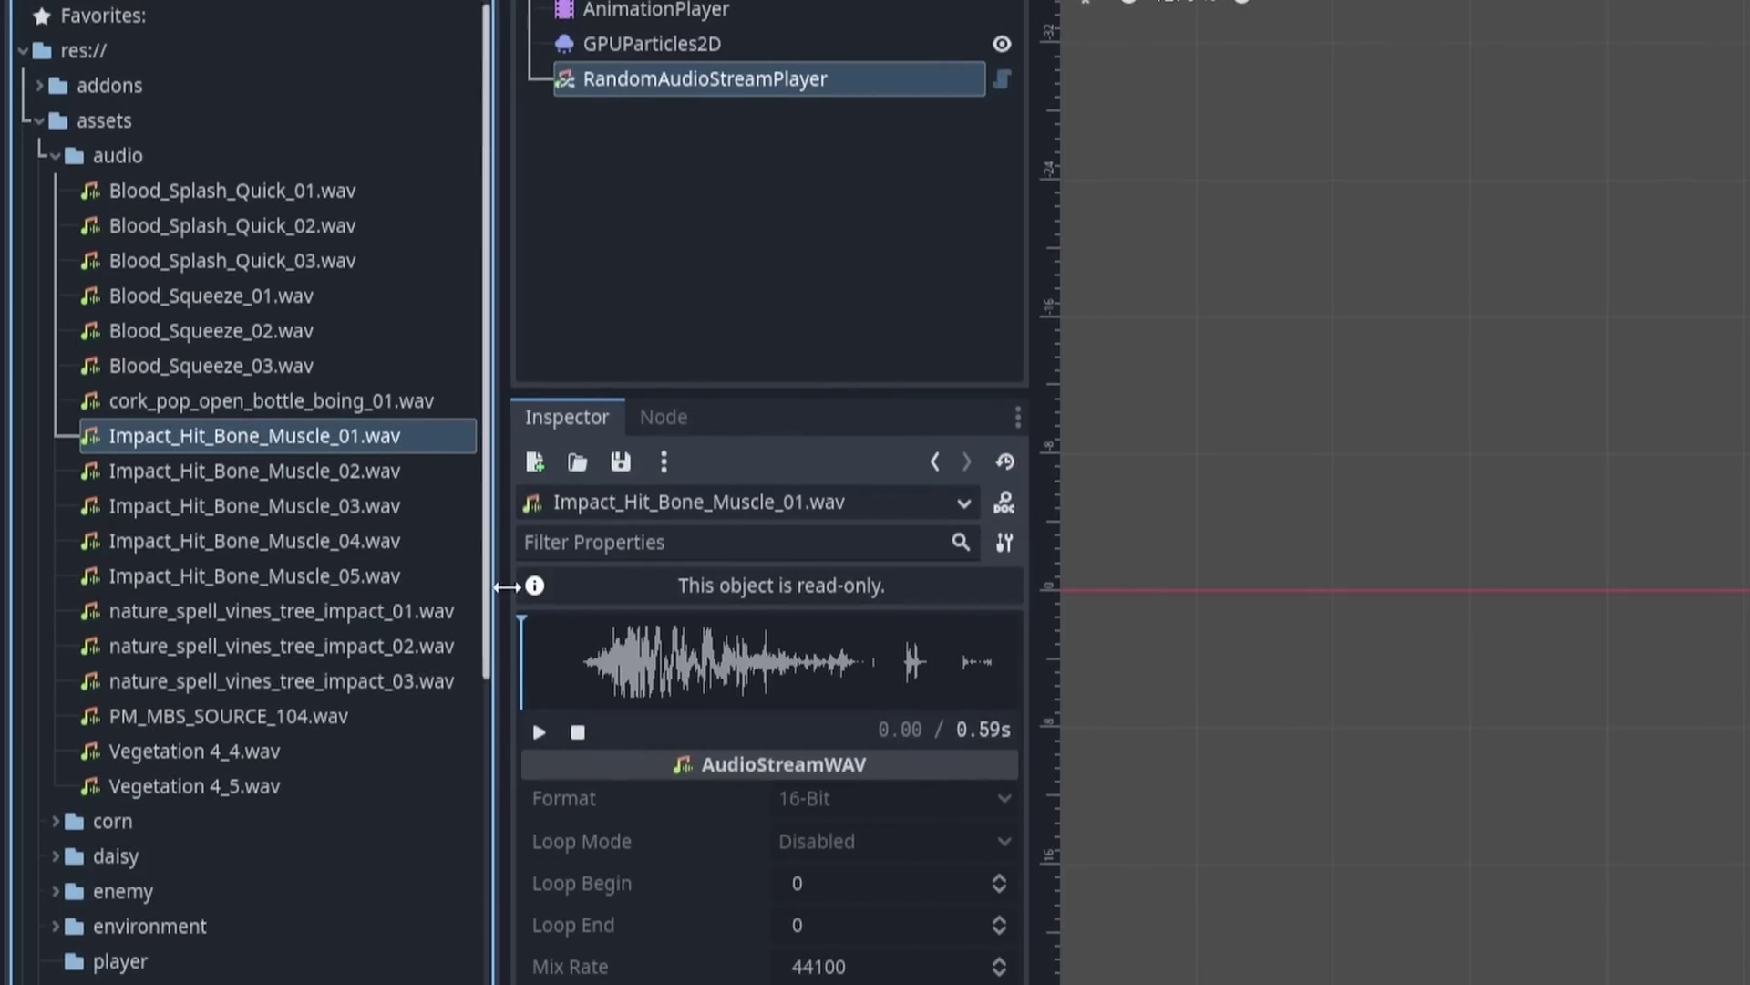
Preview the Impact_Hit_Bone_Muscle sounds 01 through 05
{"action": "left_click", "coordinate": [538, 731]}
{"action": "key", "text": "Down"}
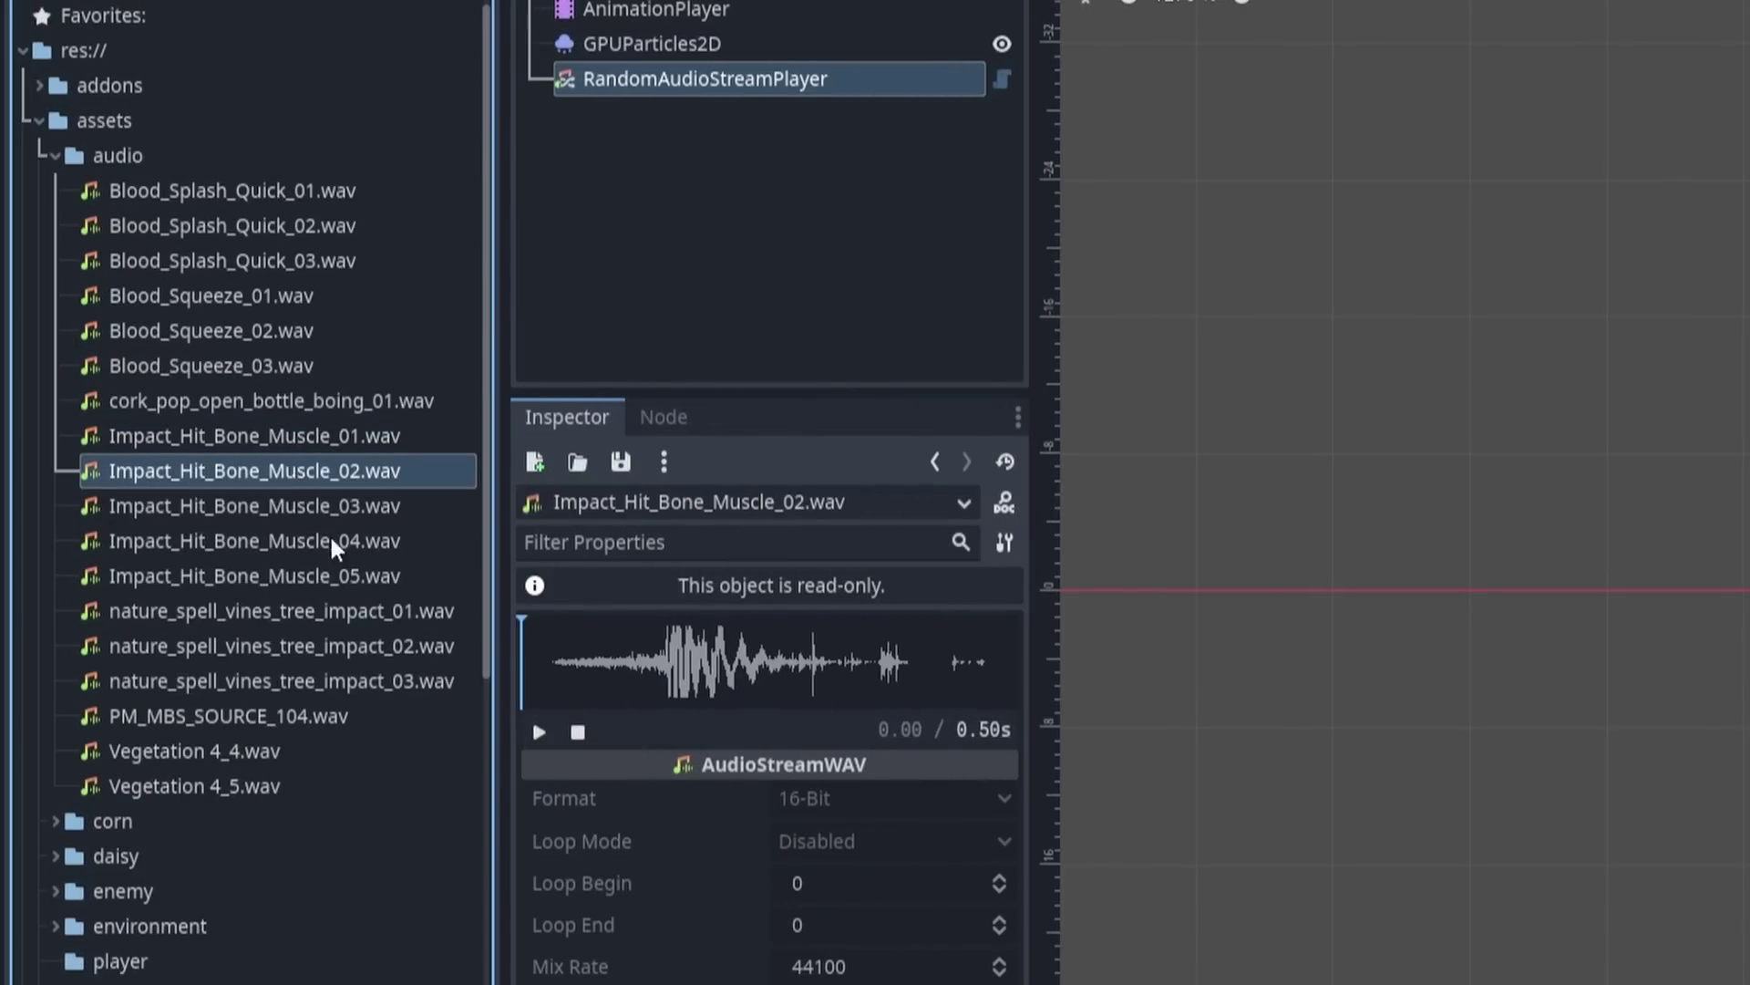
{"action": "left_click", "coordinate": [235, 500]}
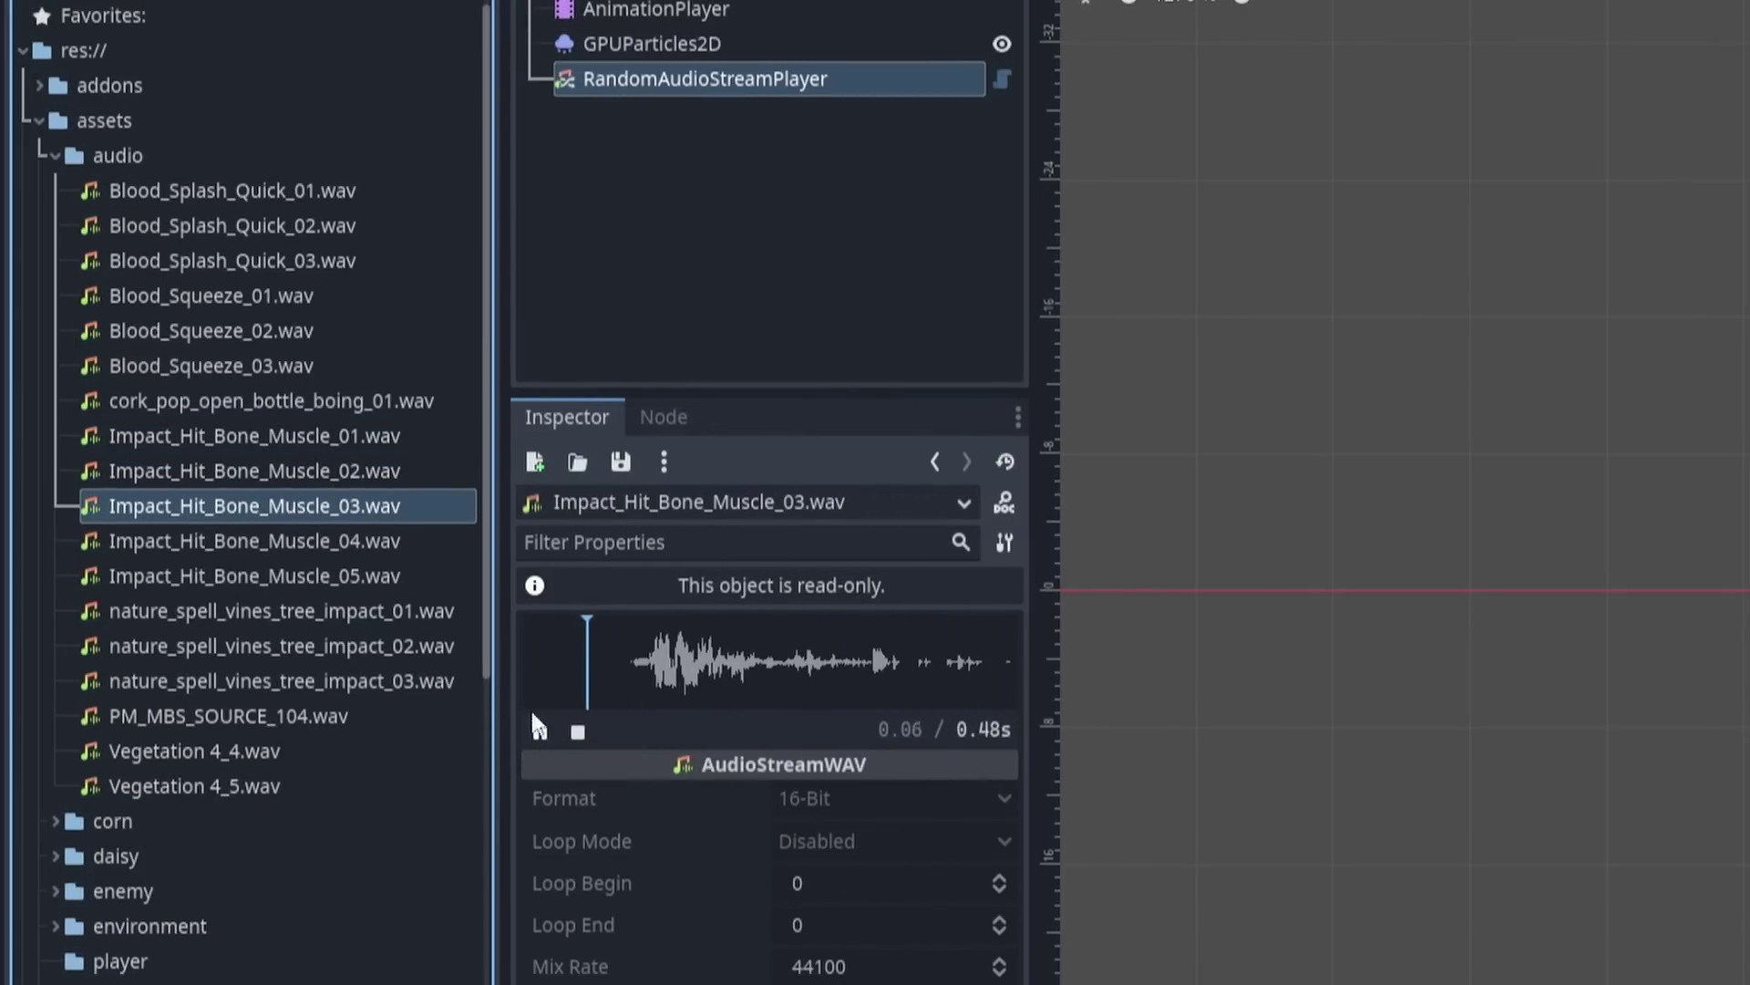
{"action": "left_click", "coordinate": [325, 543]}
{"action": "left_click", "coordinate": [538, 734]}
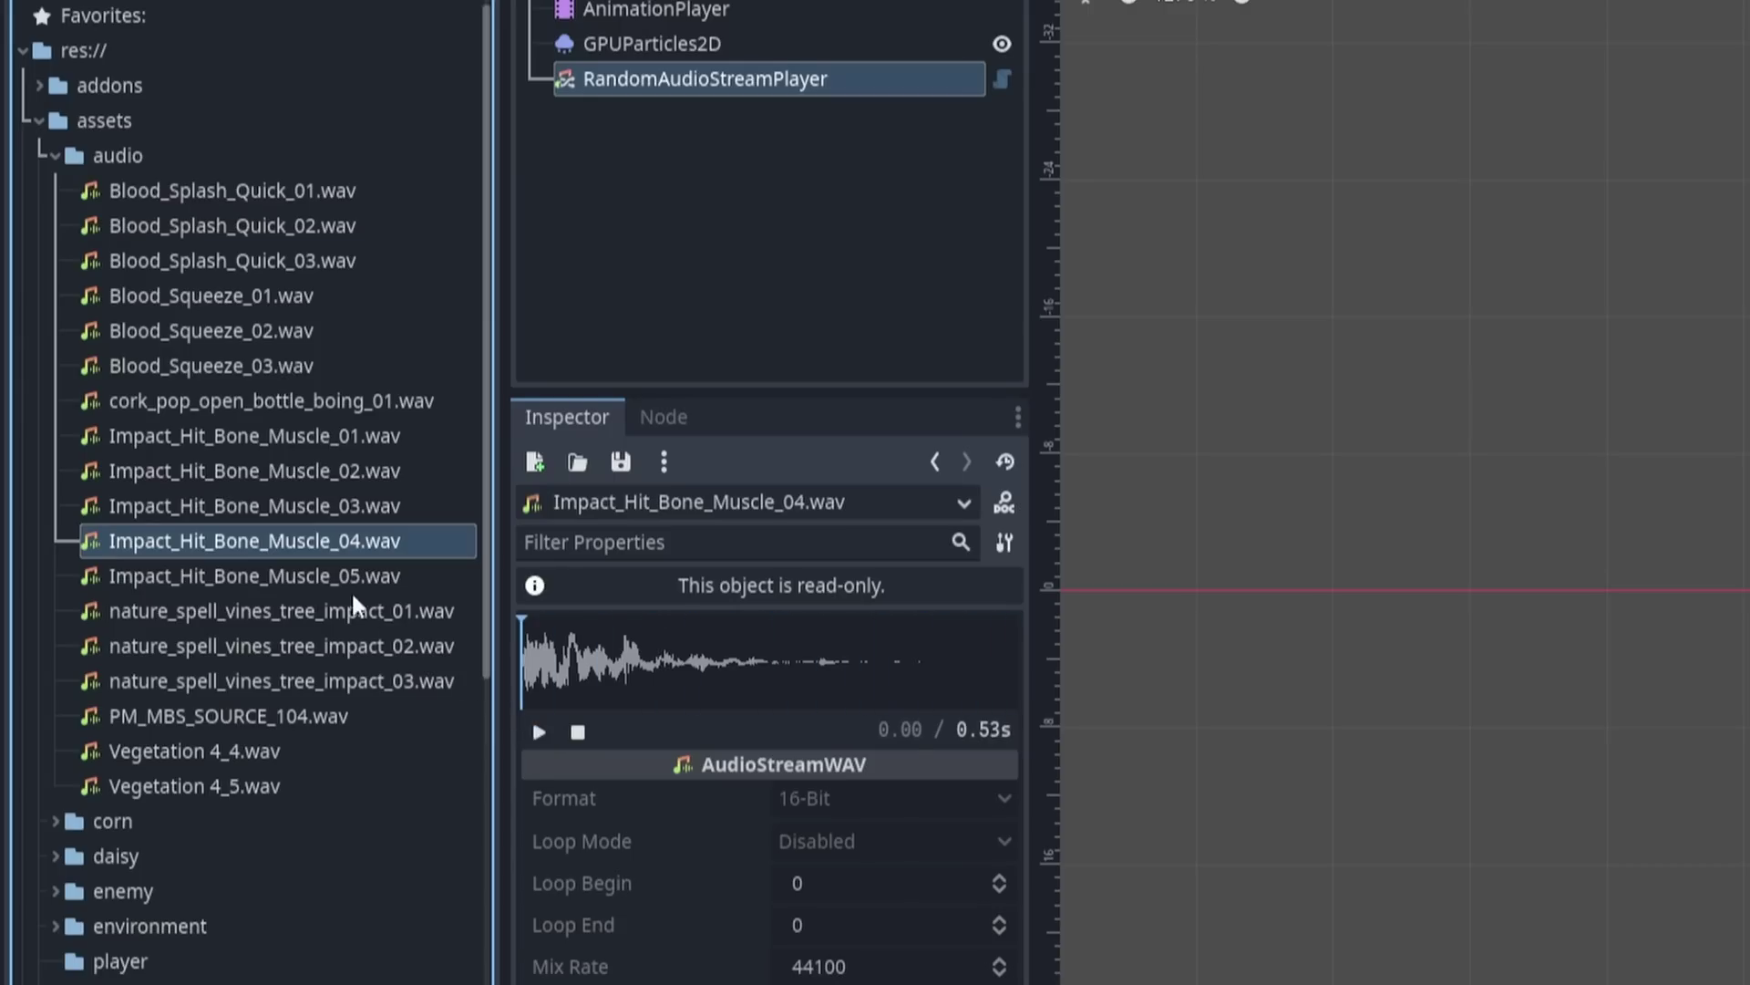
{"action": "left_click", "coordinate": [351, 588]}
{"action": "left_click", "coordinate": [539, 731]}
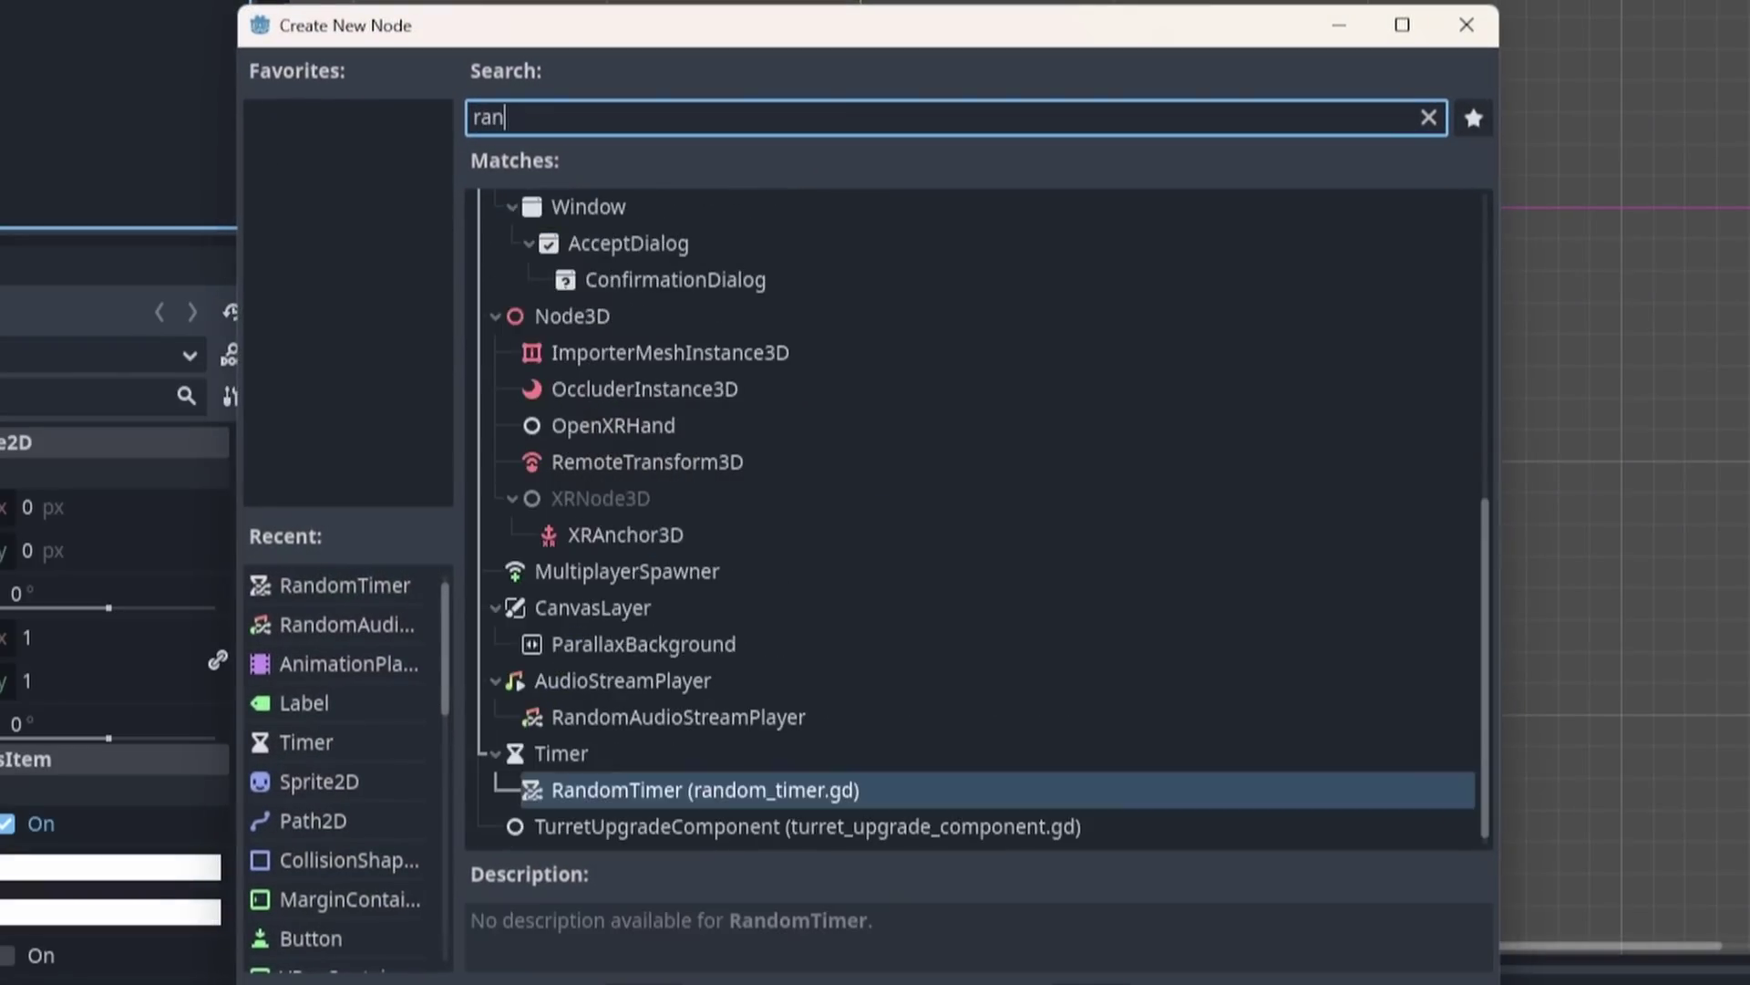
Add a RandomAudioStreamPlayer node and put Blood_Squeeze_01–03 in its Streams list
{"action": "type", "text": "doms"}
{"action": "type", "text": "tre"}
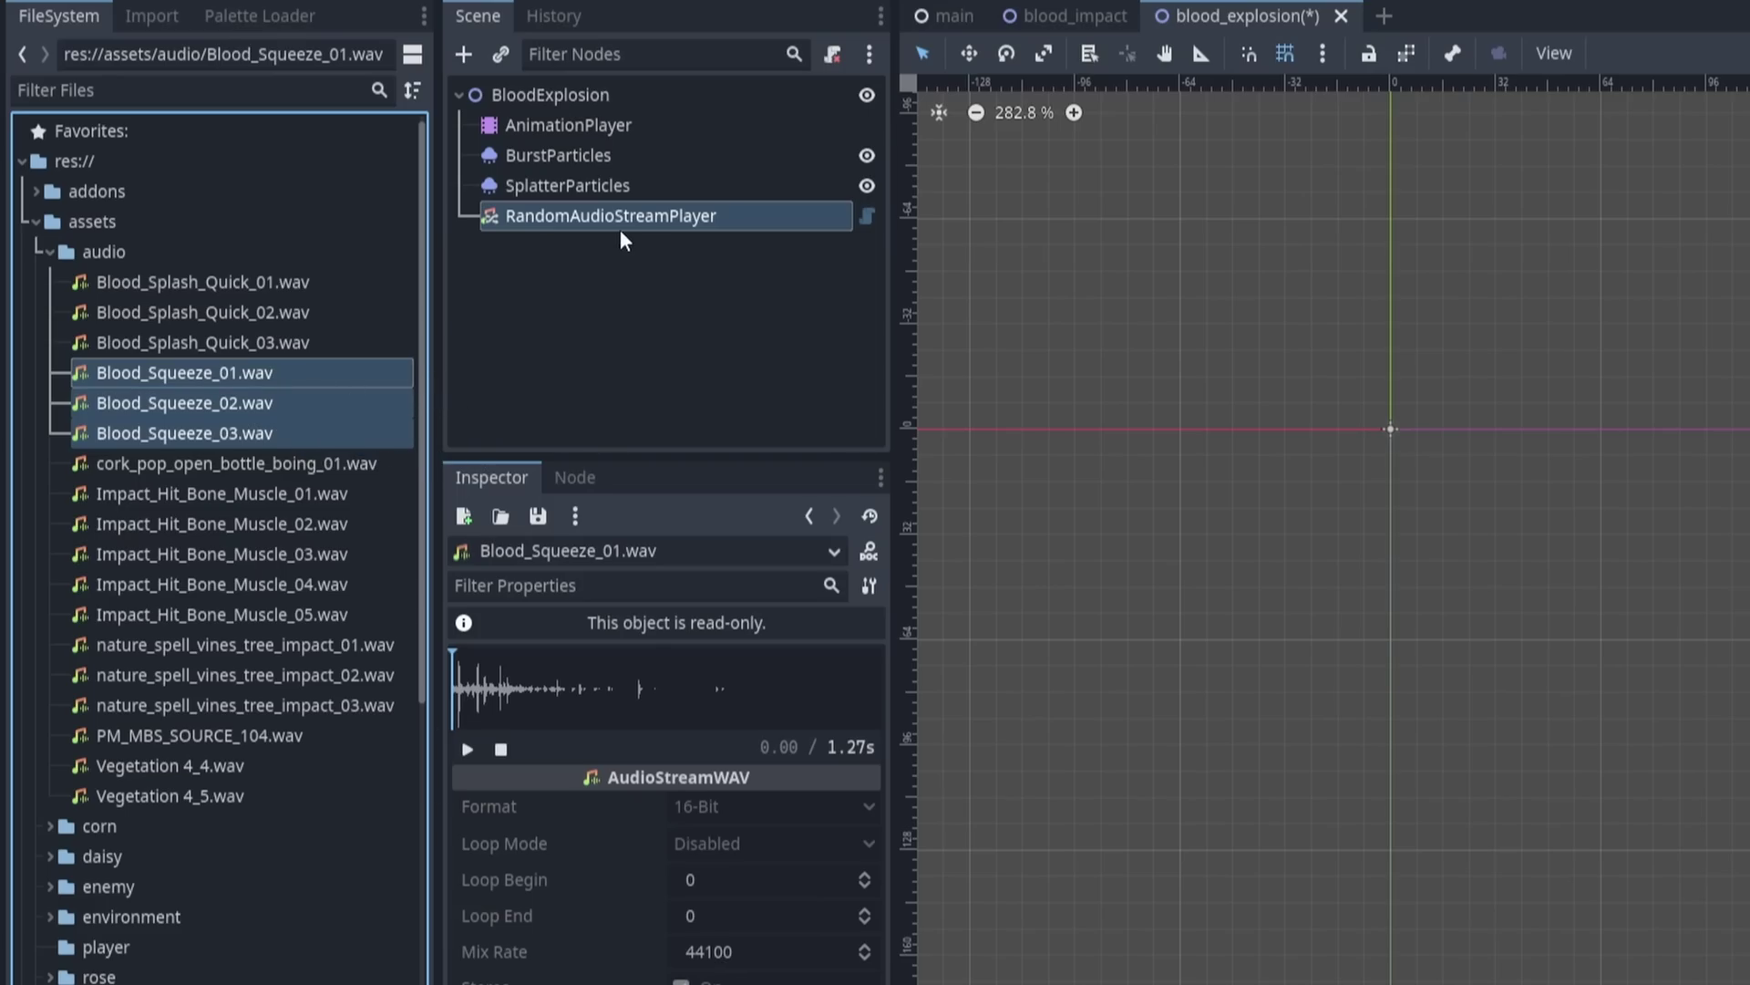
{"action": "left_click", "coordinate": [620, 228]}
{"action": "left_click_drag", "start_coordinate": [270, 402], "coordinate": [684, 600]}
{"action": "left_click_drag", "start_coordinate": [757, 666], "coordinate": [779, 649]}
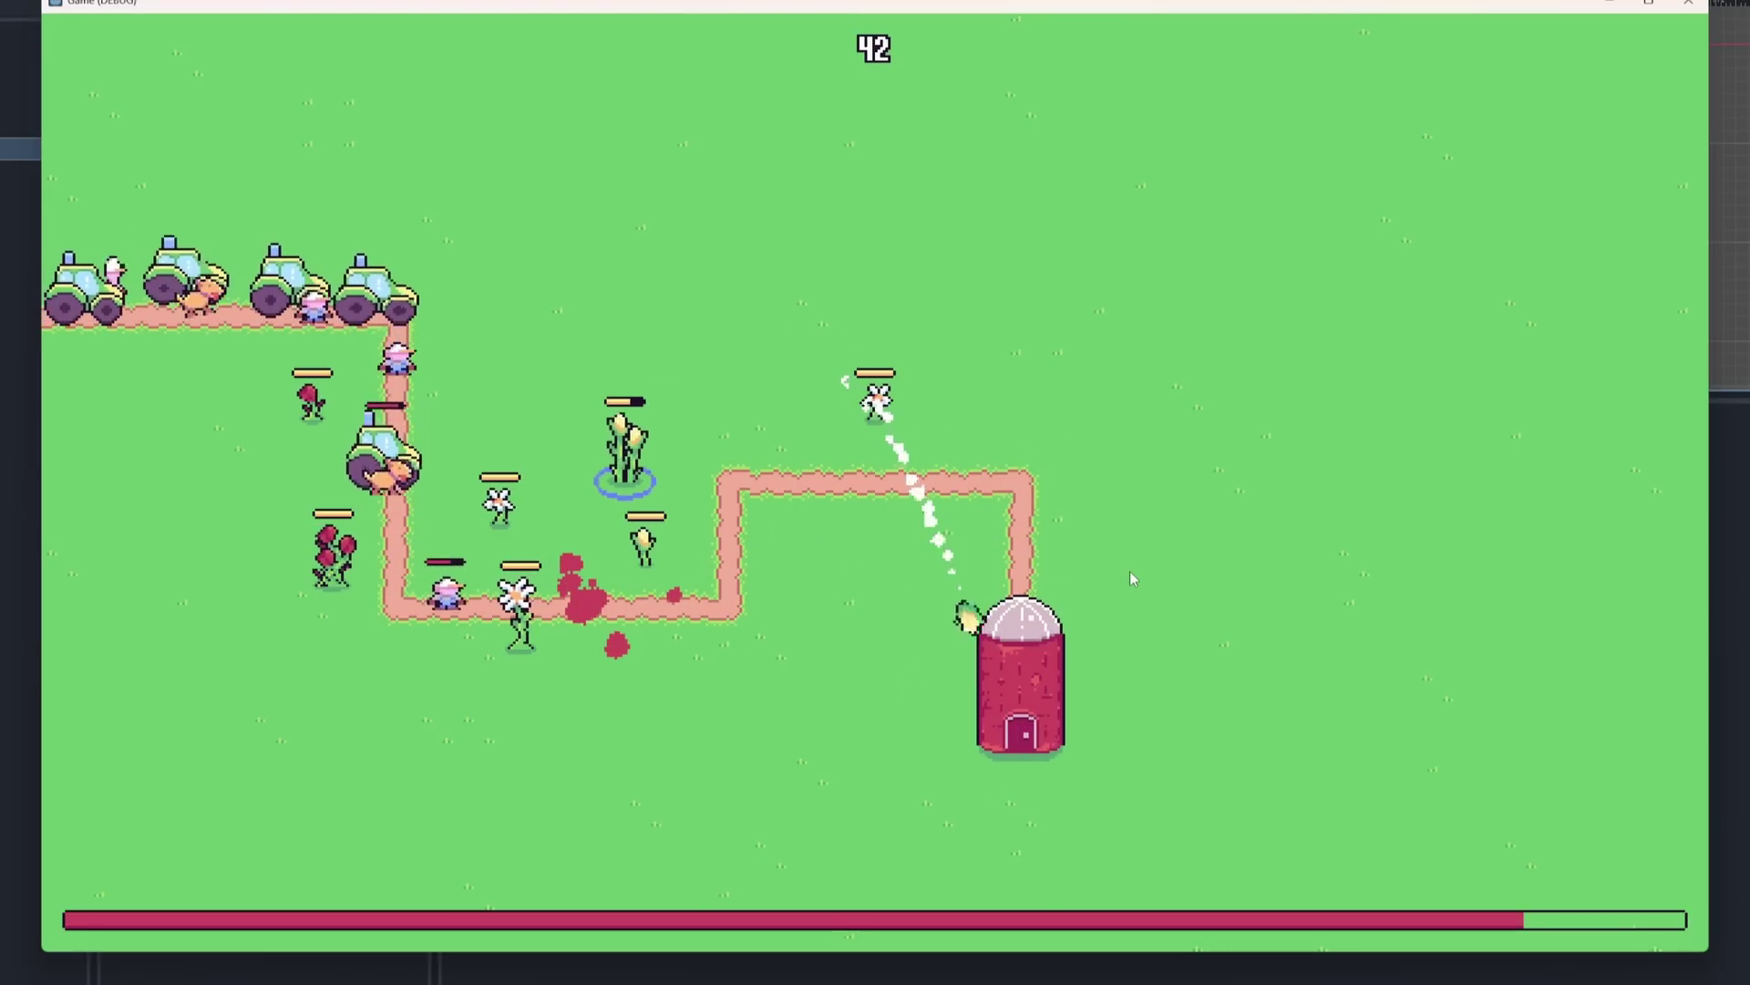
Select and aim the red flower, daisy and corn towers against the green tractors
{"action": "left_click", "coordinate": [292, 378]}
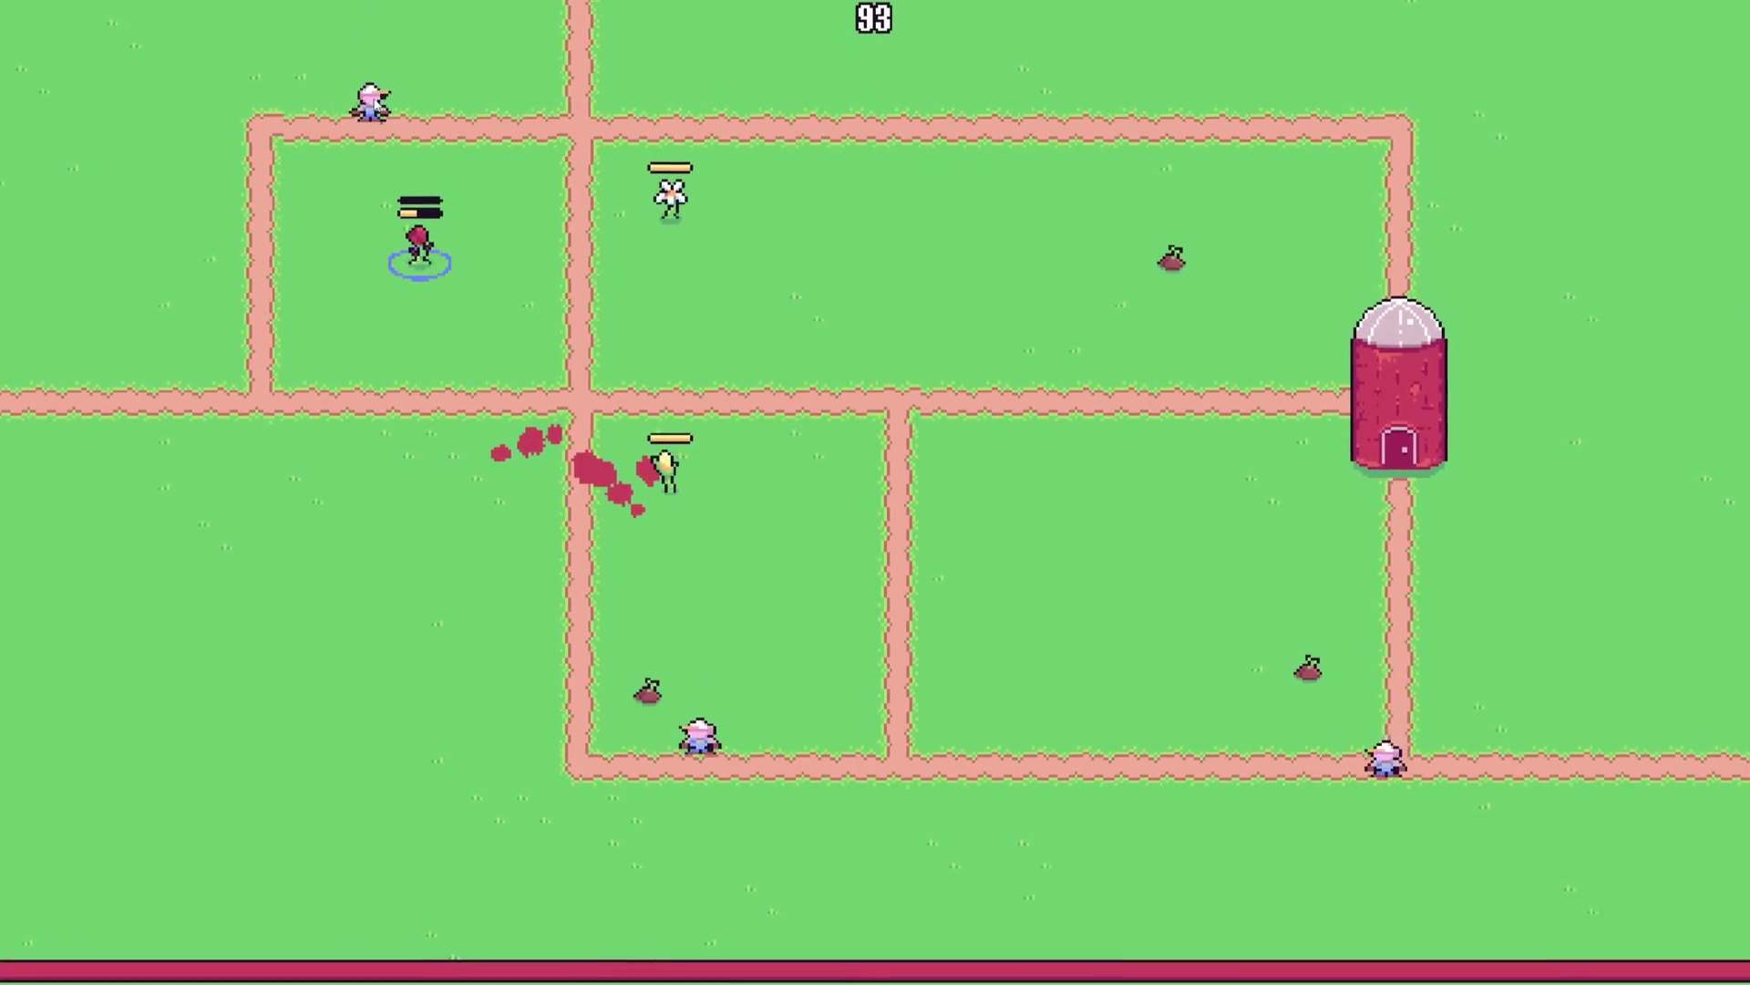
{"action": "left_click", "coordinate": [670, 196]}
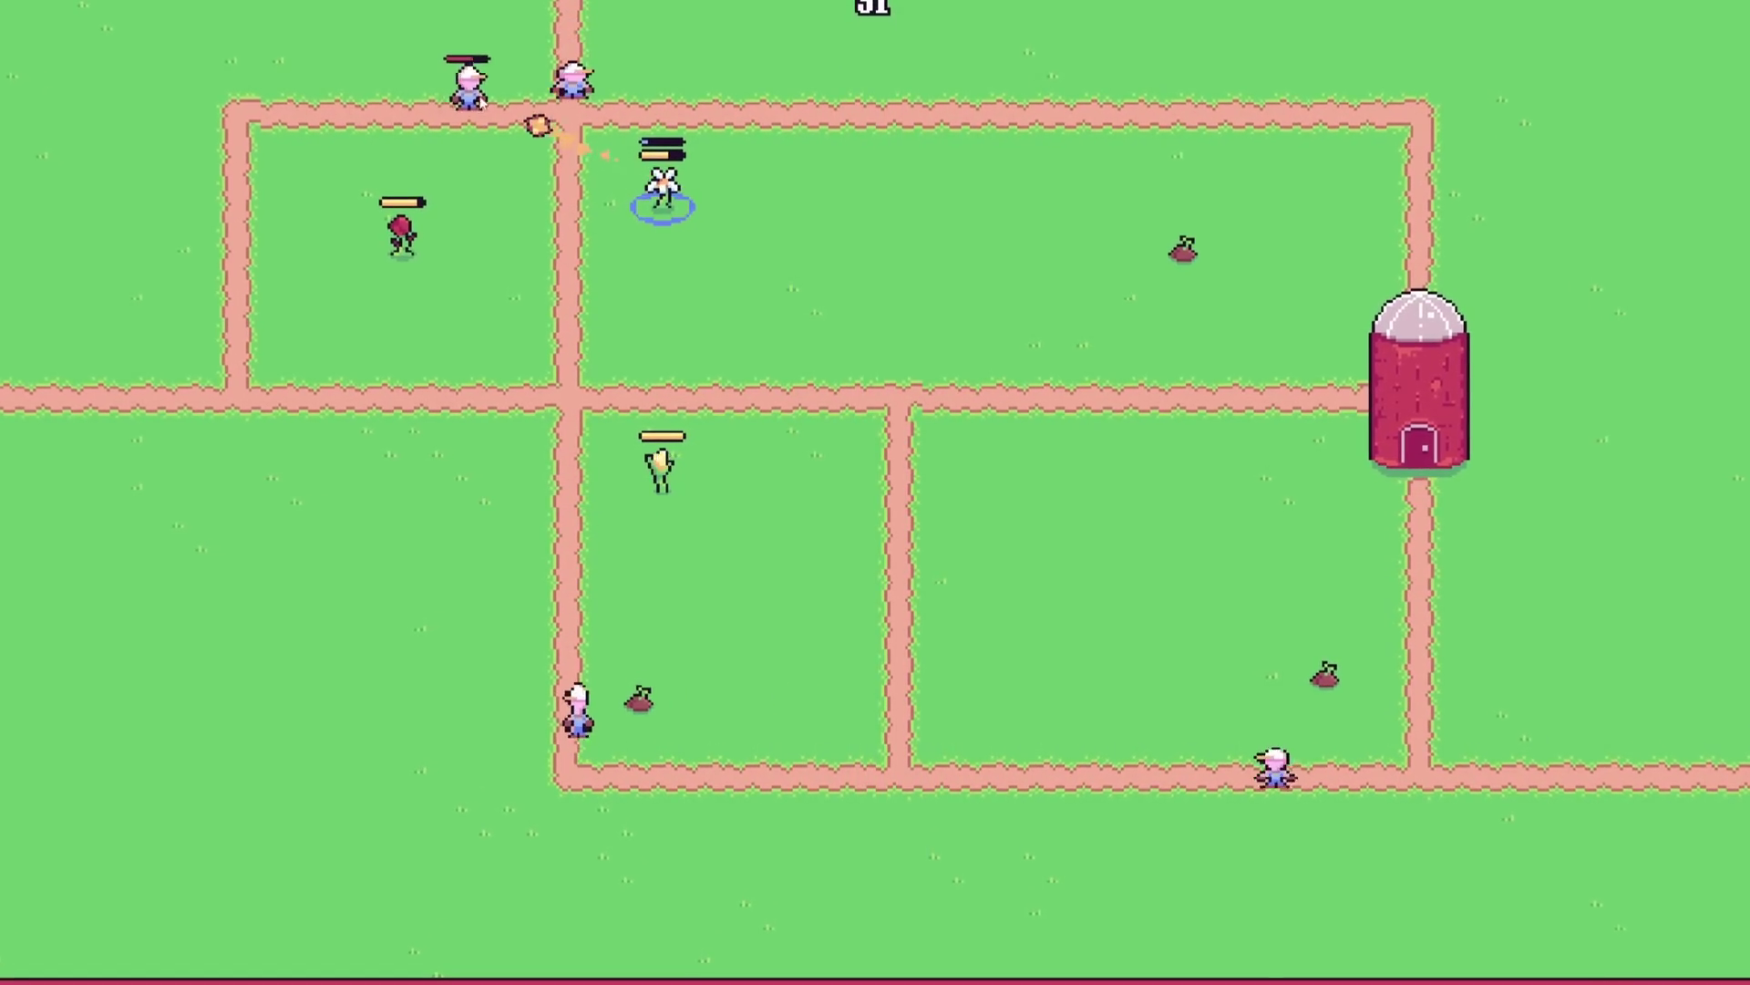
{"action": "left_click", "coordinate": [378, 242]}
{"action": "left_click", "coordinate": [650, 178]}
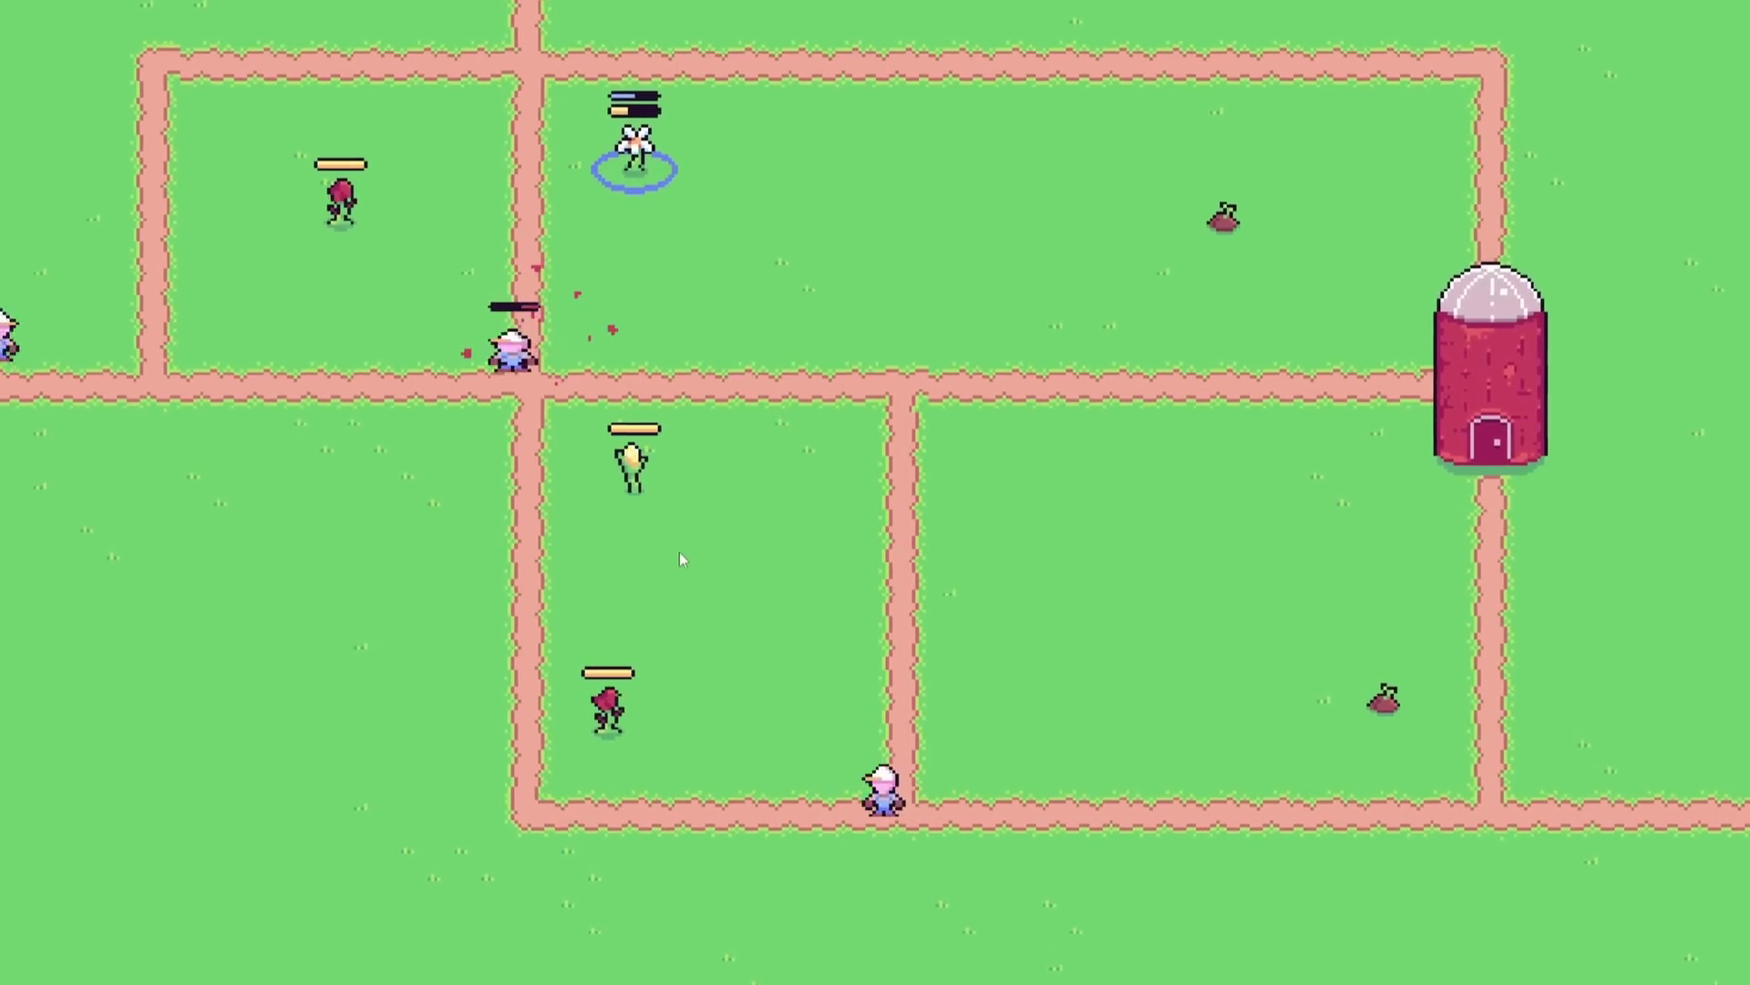
{"action": "left_click", "coordinate": [631, 467]}
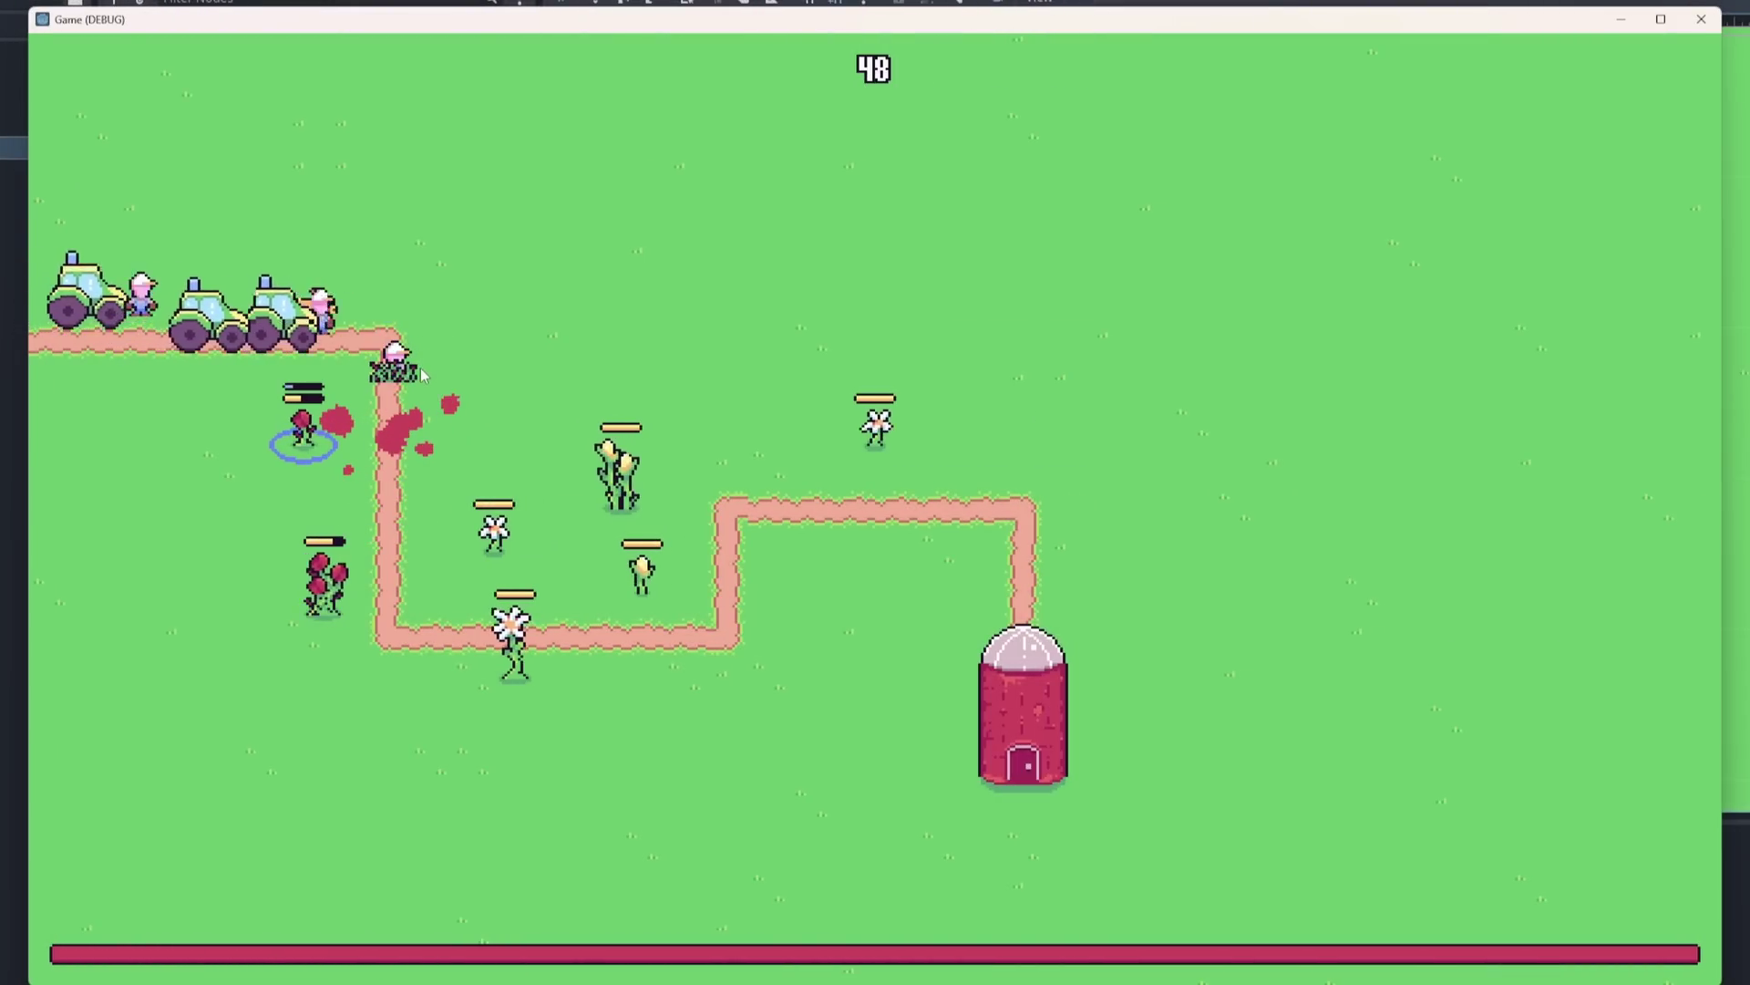
Direct the daisy and corn towers, then scroll down the Farmers Incoming itch.io page
{"action": "left_click", "coordinate": [493, 534]}
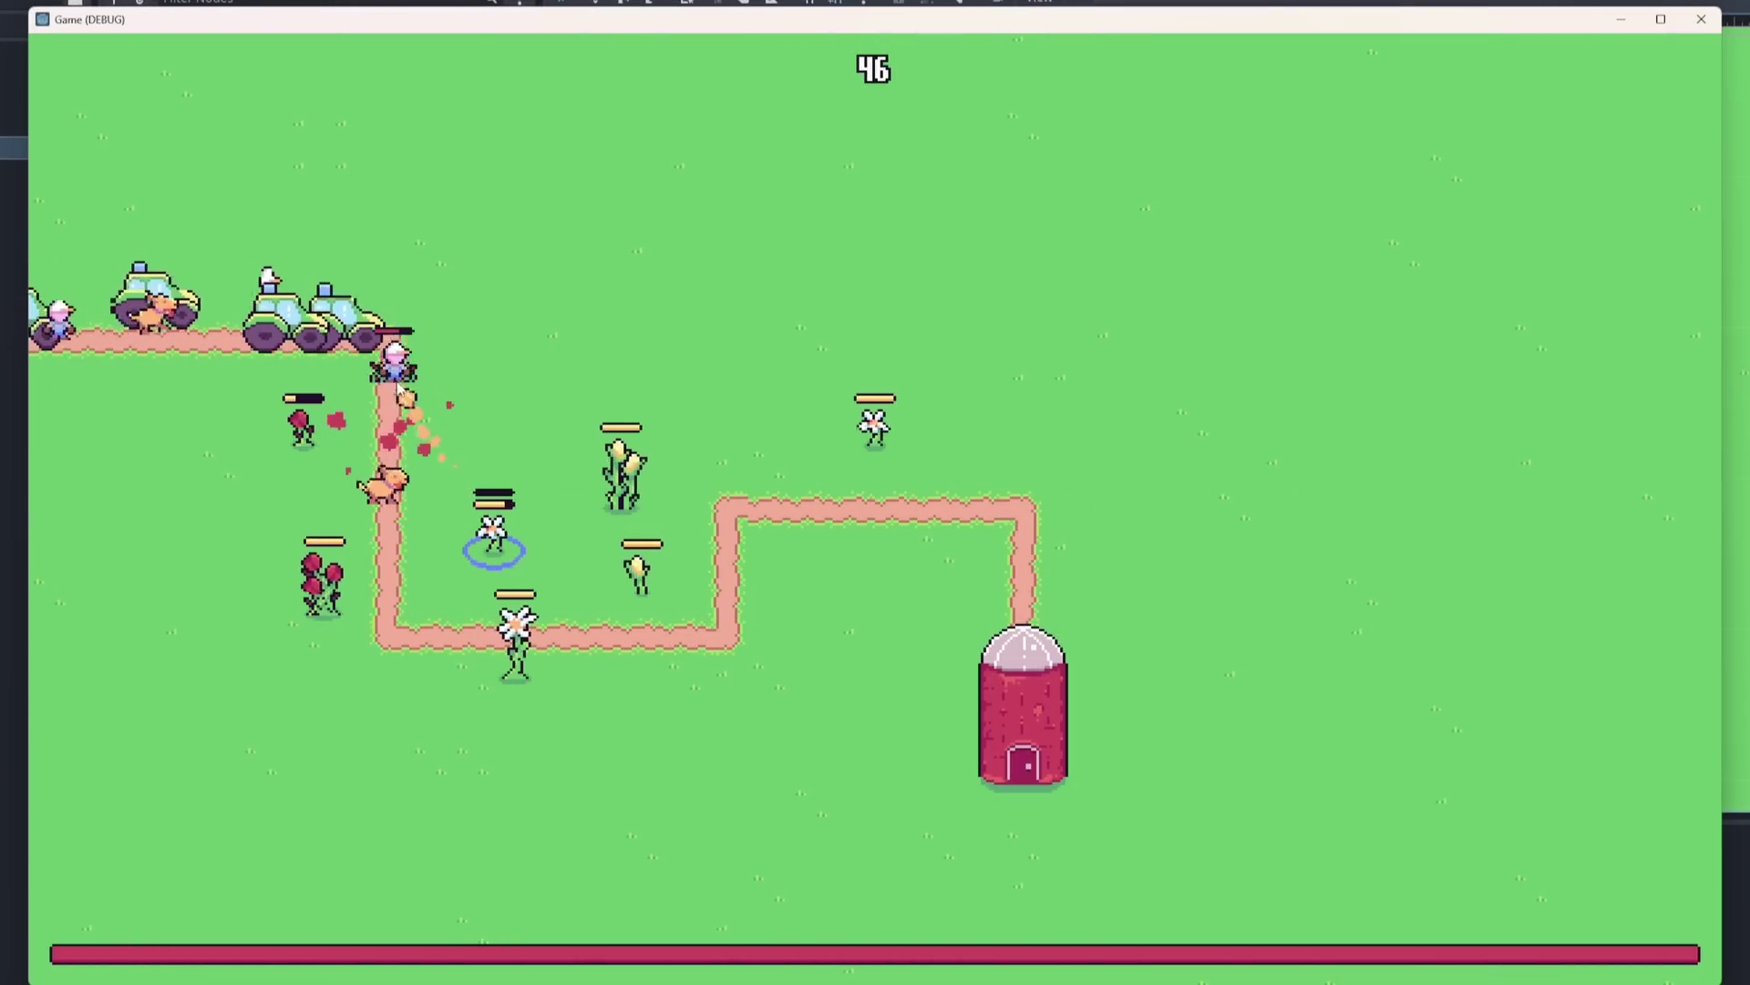
{"action": "left_click", "coordinate": [621, 475]}
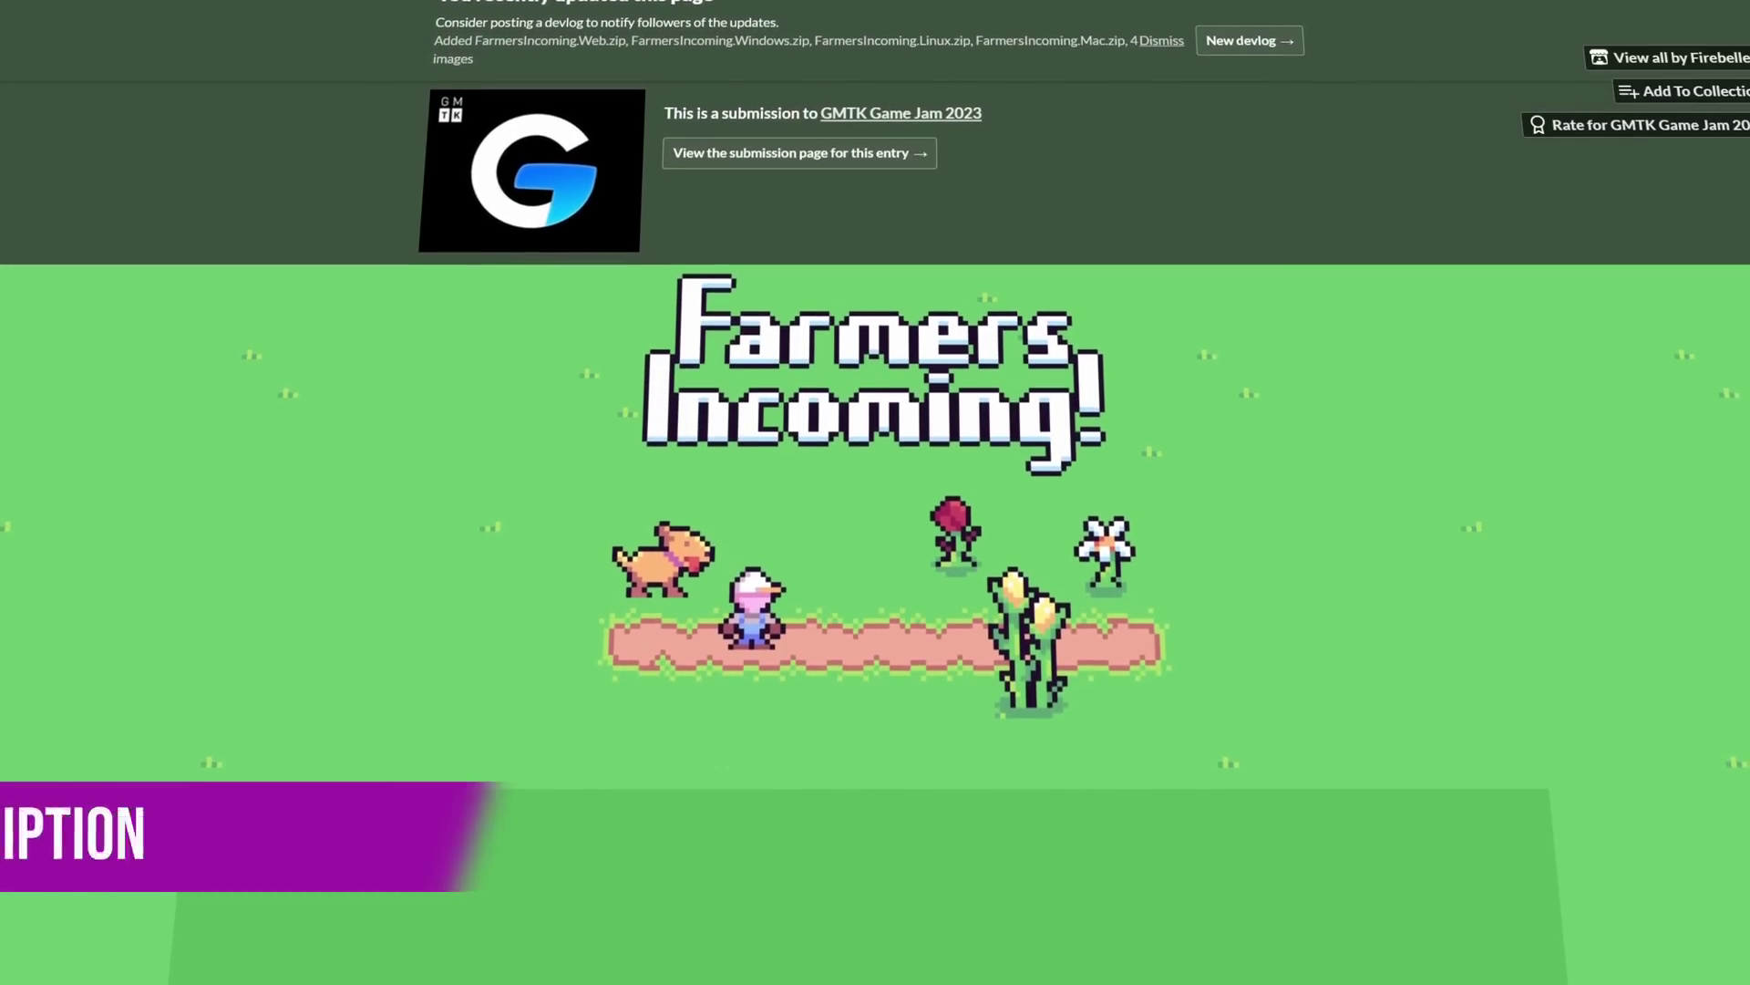
{"action": "scroll", "coordinate": [875, 492], "scroll_direction": "down", "scroll_amount": 2}
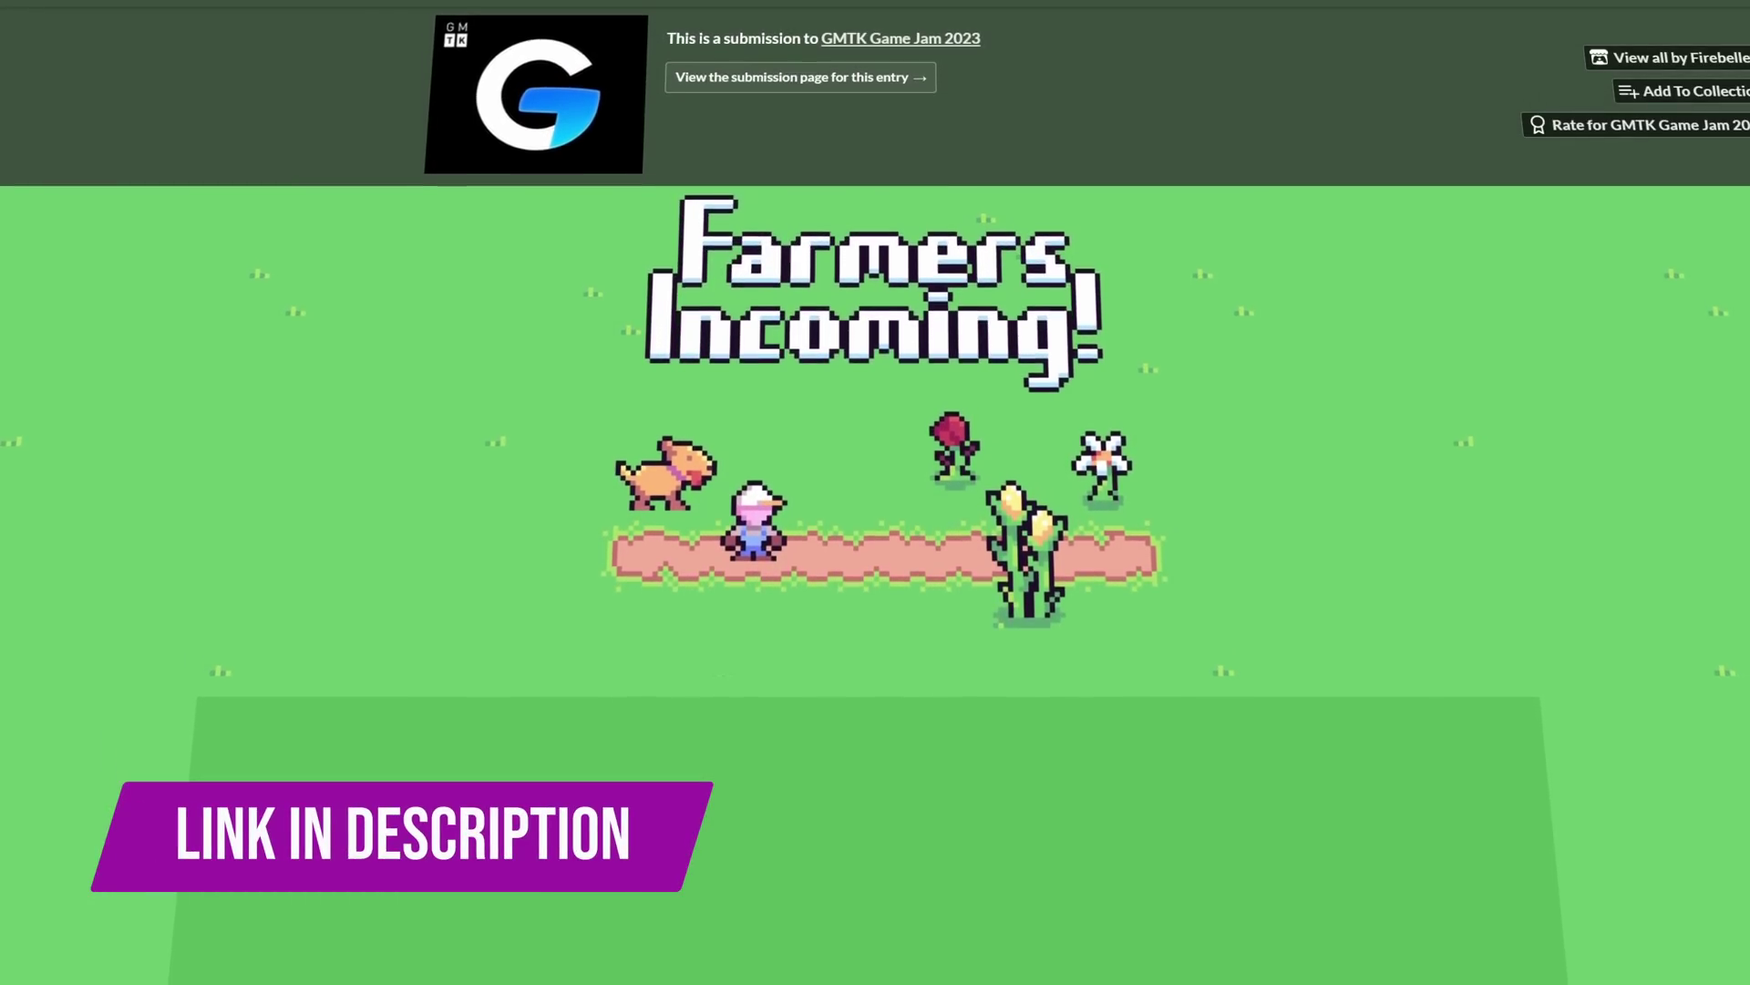
{"action": "scroll", "coordinate": [875, 492], "scroll_direction": "down", "scroll_amount": 2}
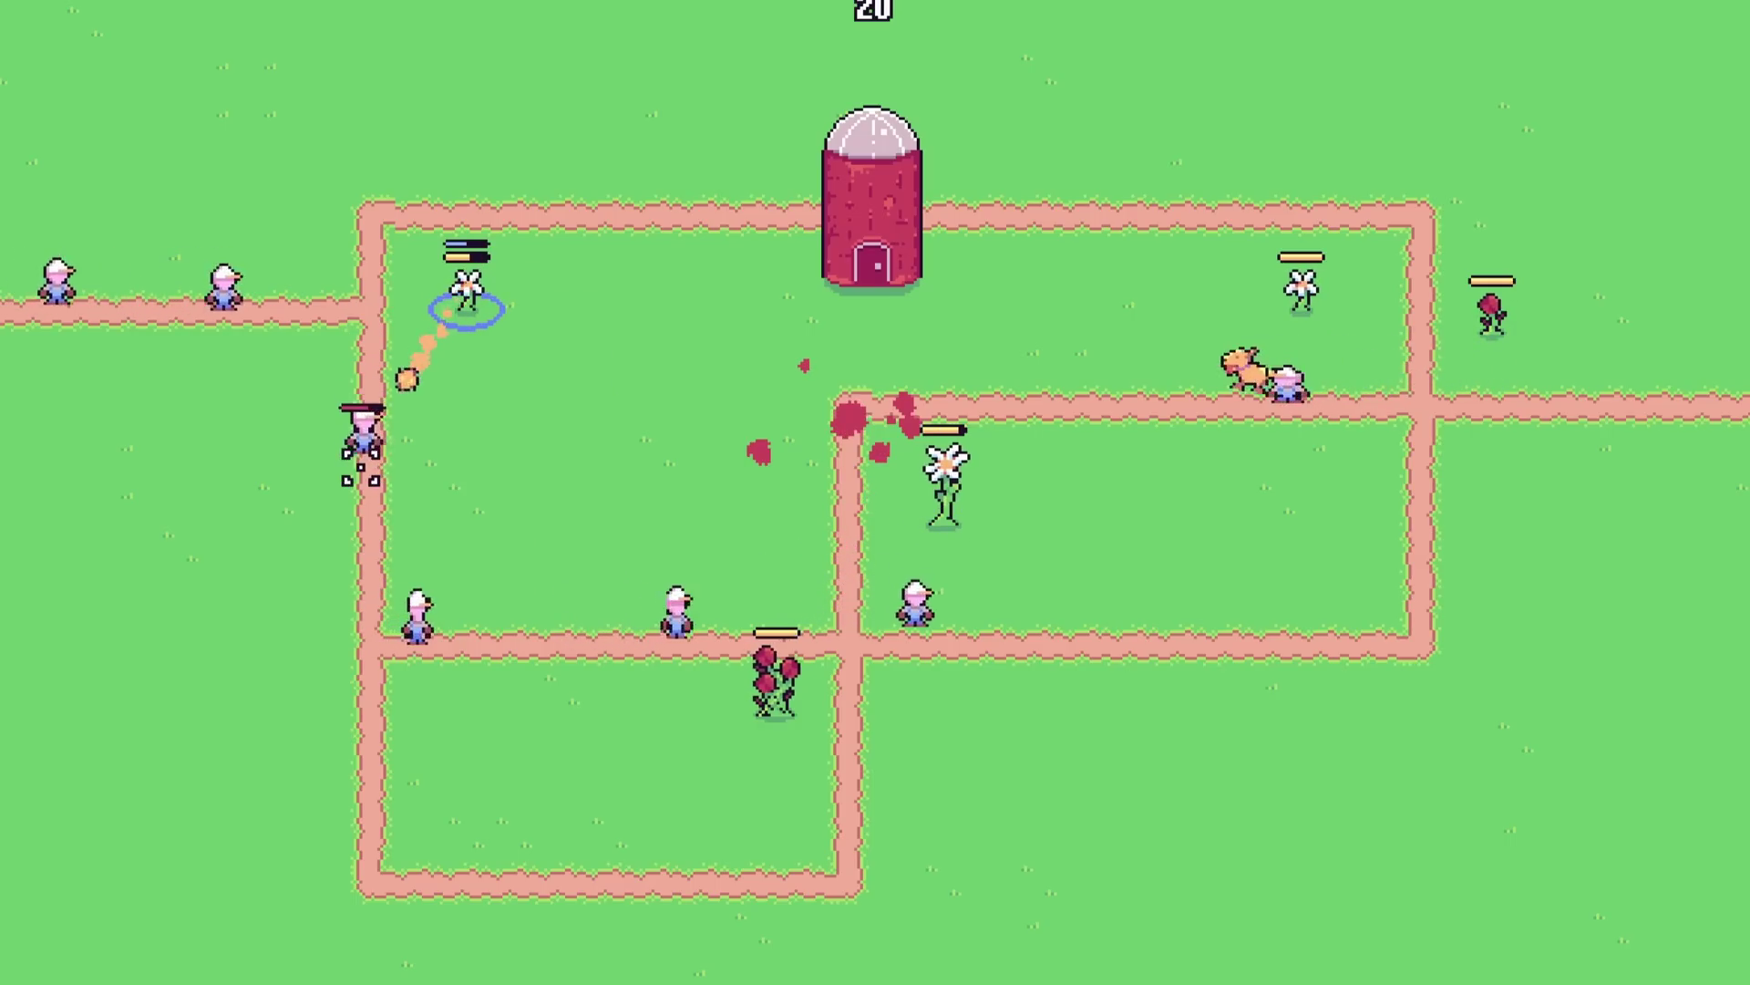
Select the central flower tower and blast the enemies gathered at the crossroads
{"action": "left_click", "coordinate": [943, 493]}
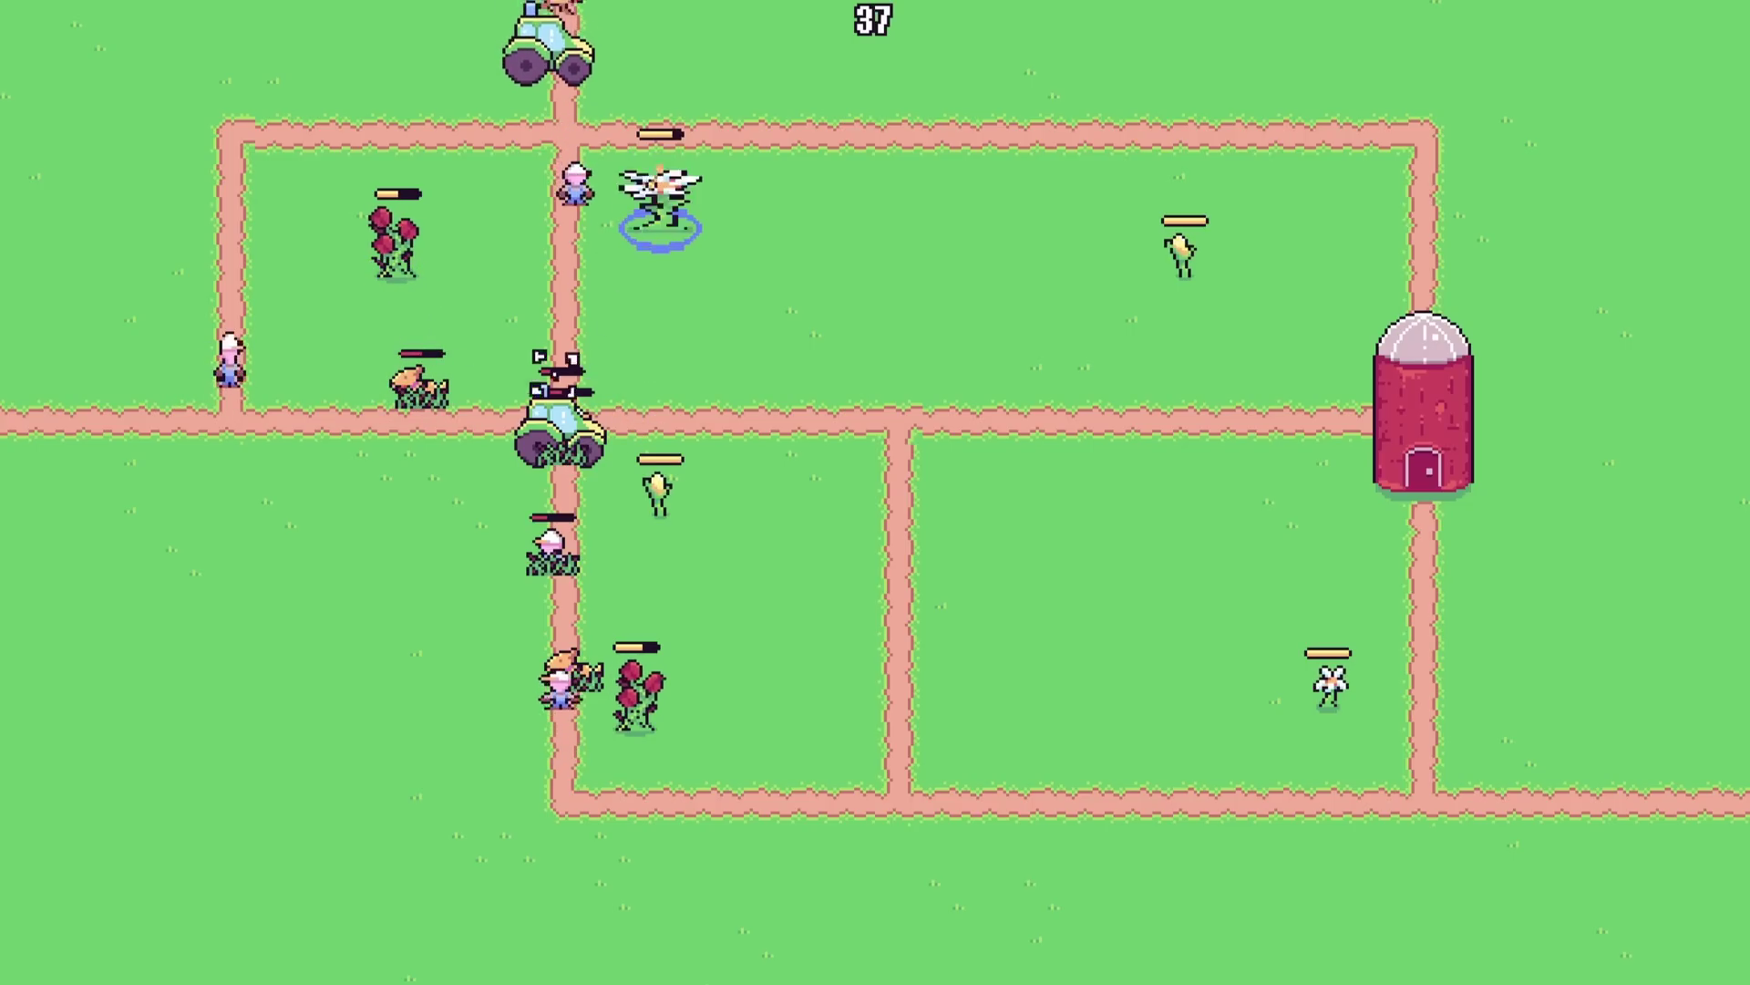
{"action": "left_click", "coordinate": [485, 407]}
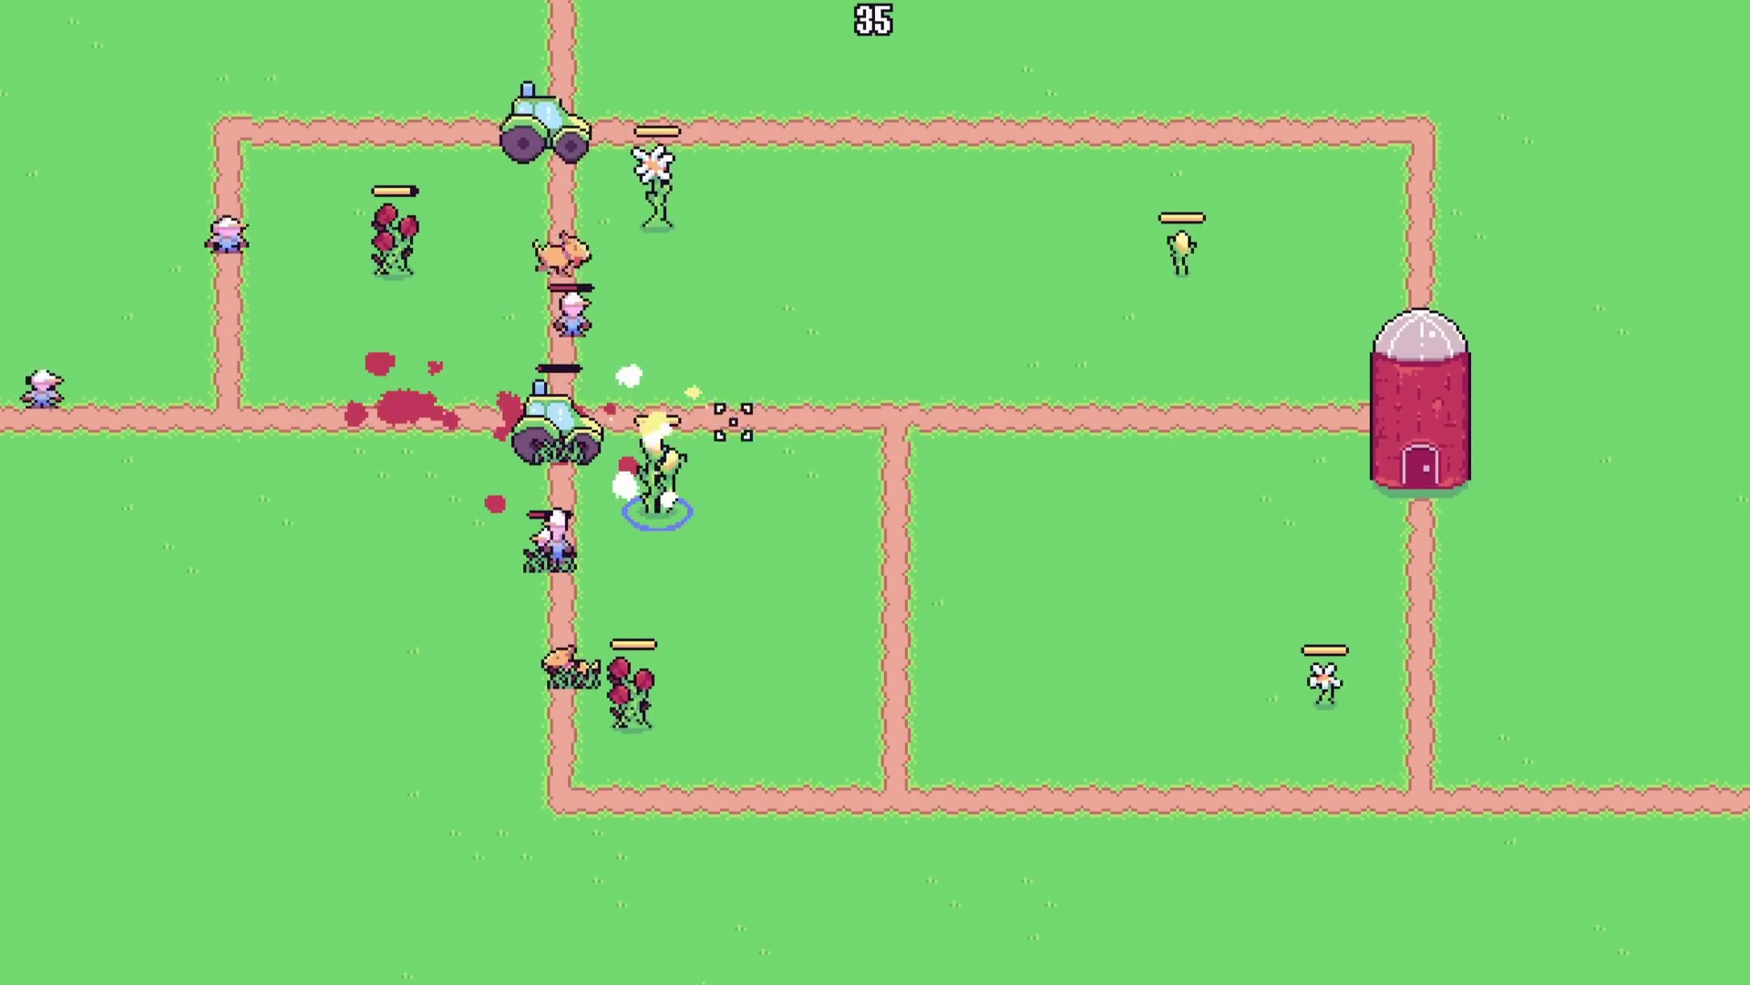